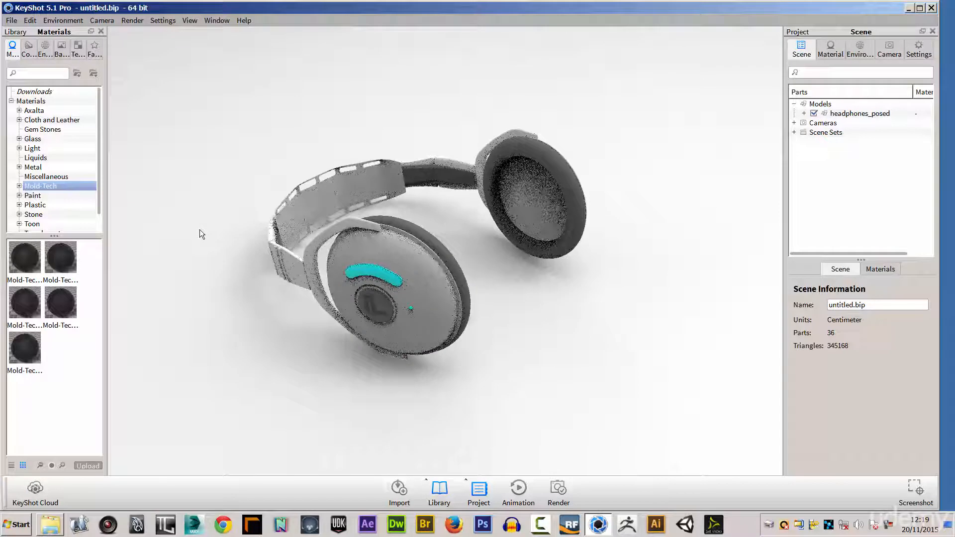
Open the material of the strap section beside the ear cup for editing and look through its material types
drag(196, 219, 253, 187)
drag(235, 246, 334, 279)
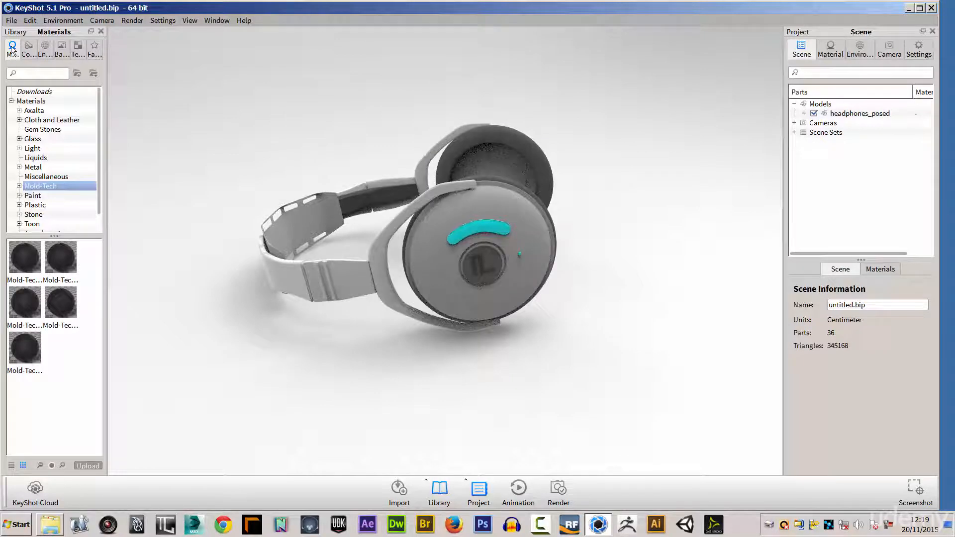
click(348, 277)
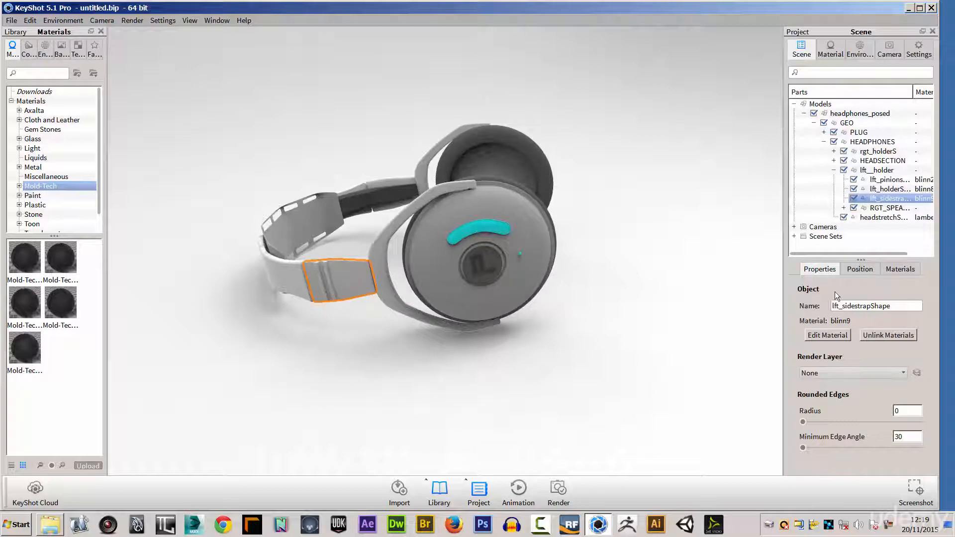
click(898, 269)
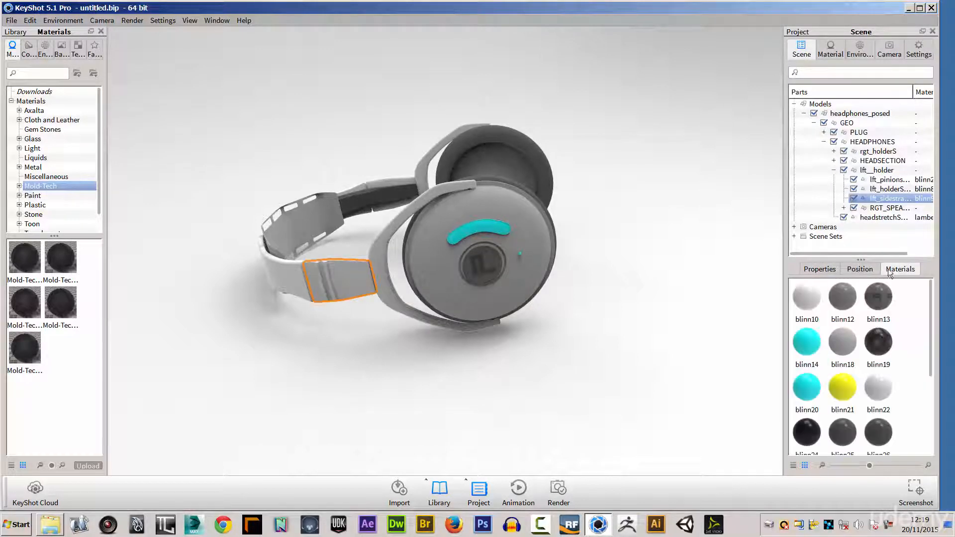
double_click(332, 272)
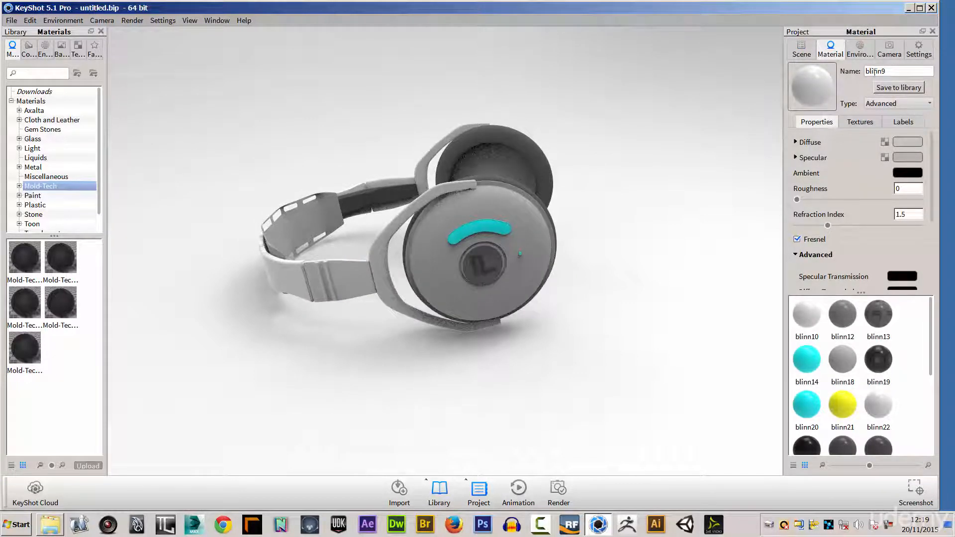
click(929, 103)
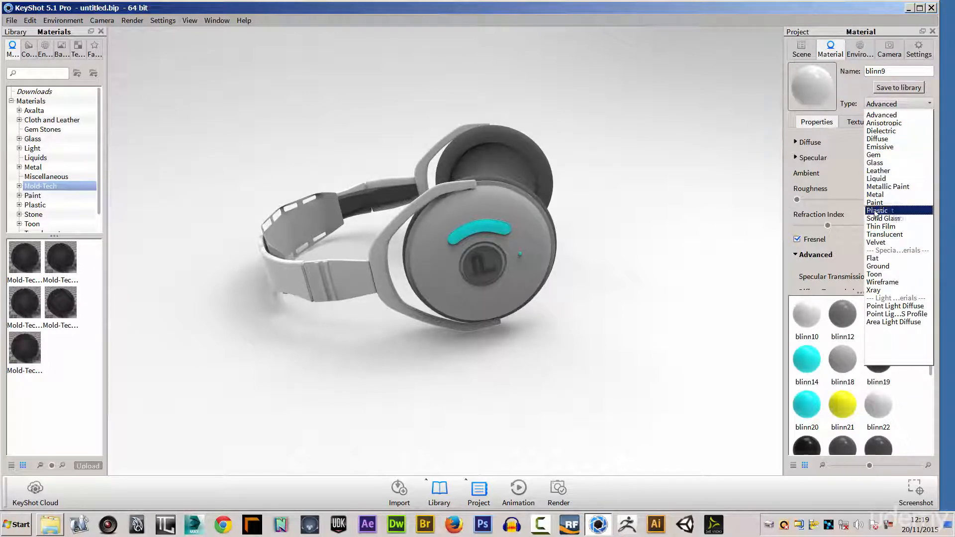
click(848, 94)
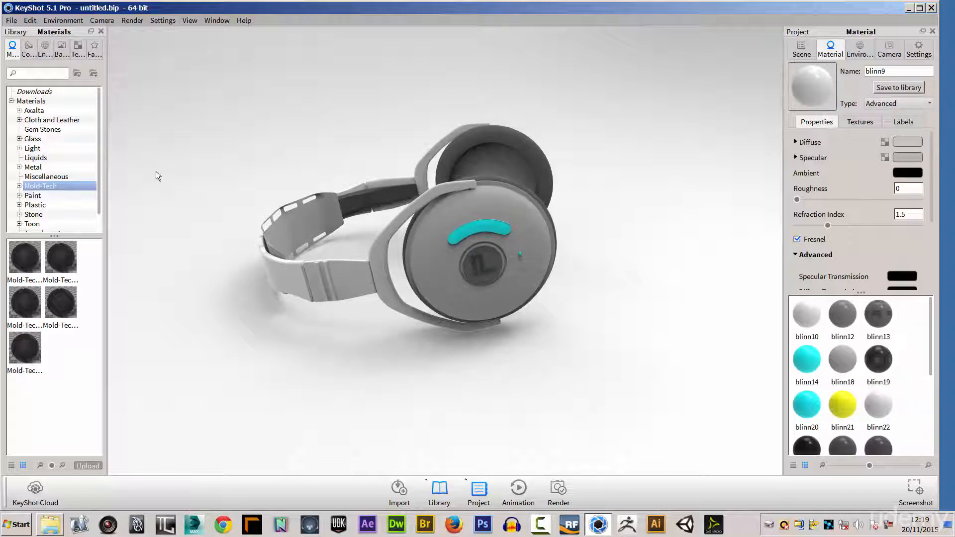
Apply the Hard Shiny Plastic Beige library material to the strap section beside the ear cup
click(34, 205)
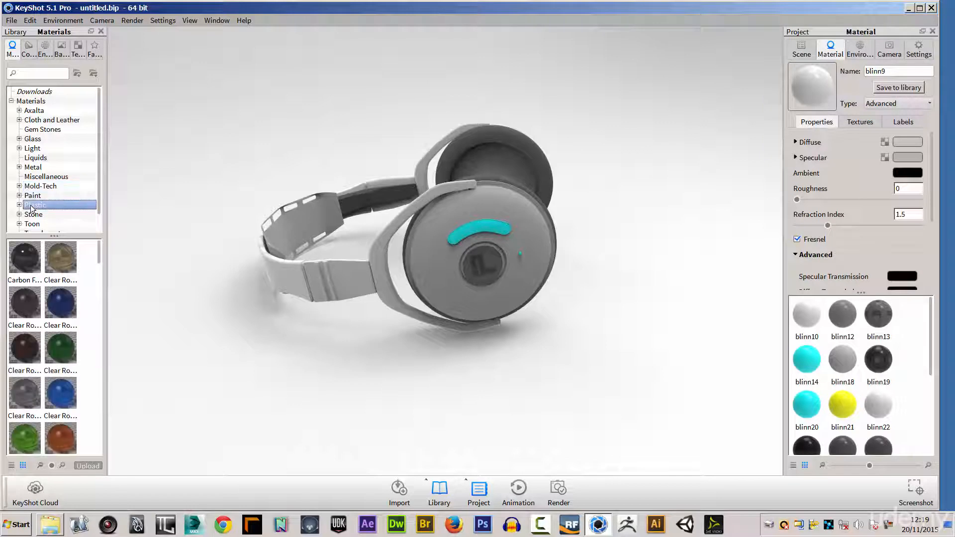
drag(100, 255, 98, 352)
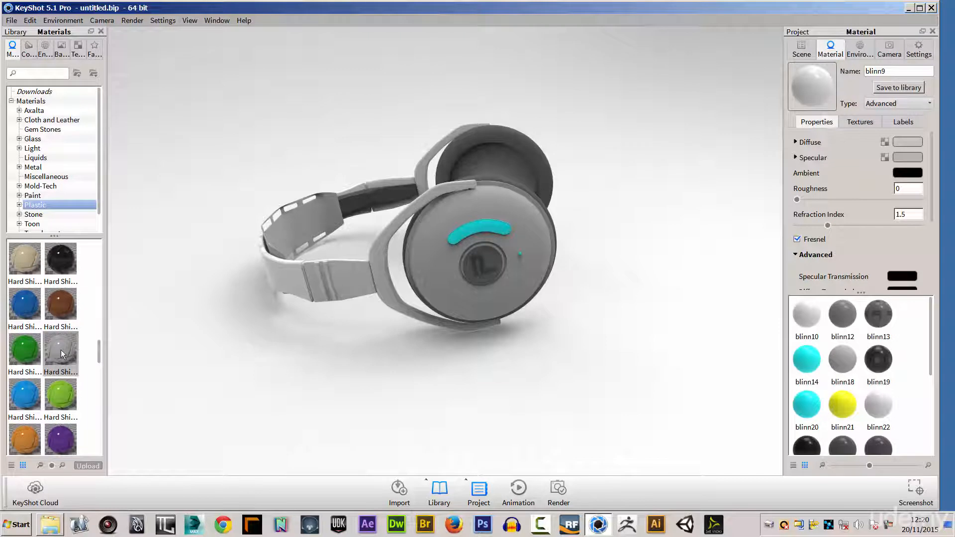
drag(57, 347, 23, 304)
mouse_move(64, 350)
mouse_down()
mouse_move(213, 333)
mouse_move(336, 273)
mouse_move(52, 338)
mouse_up()
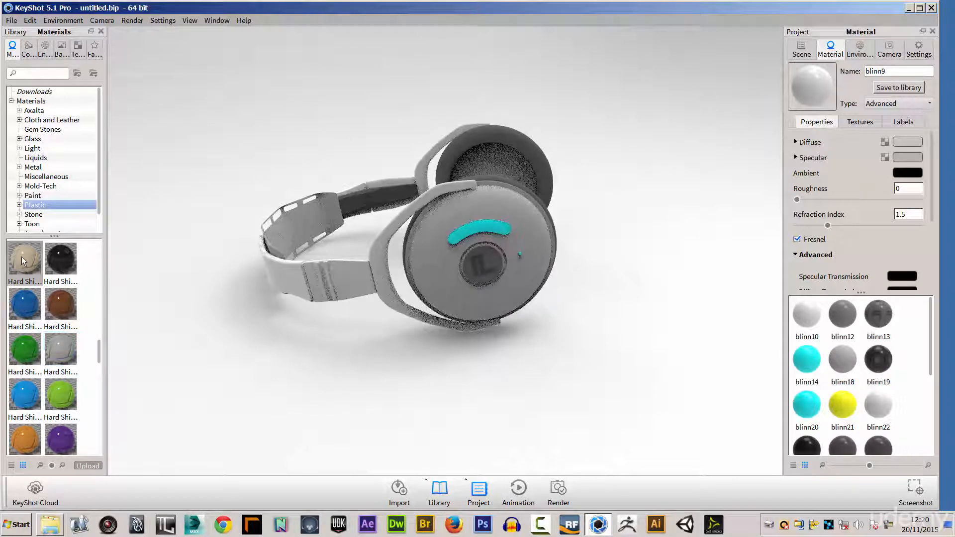
drag(22, 256, 341, 271)
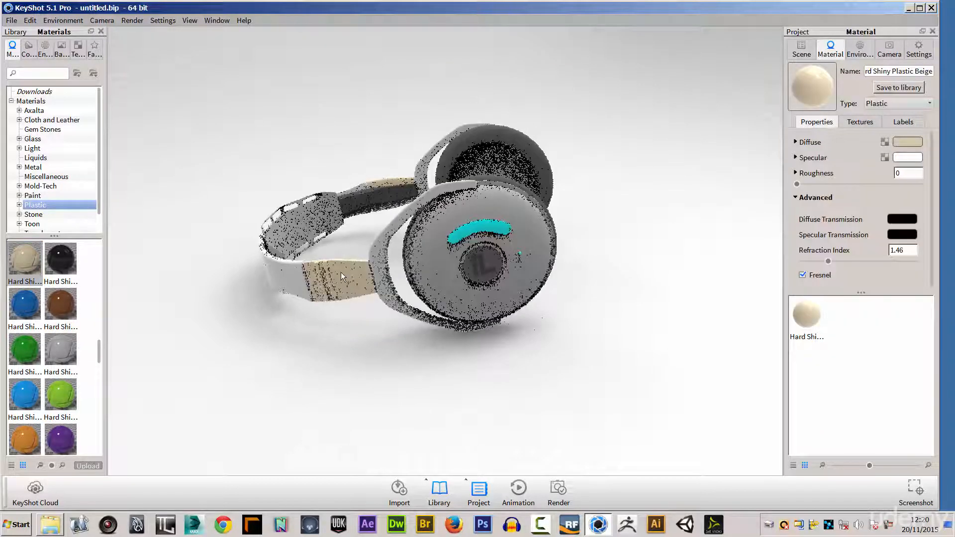
Apply the Hard Shiny Plastic Brown library material to the outer headband
drag(311, 348, 416, 318)
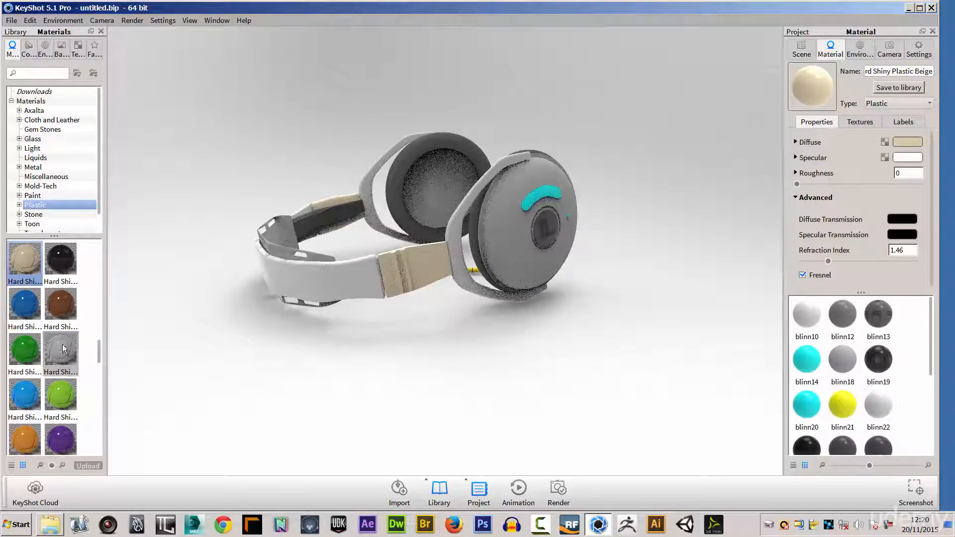
click(24, 260)
click(61, 349)
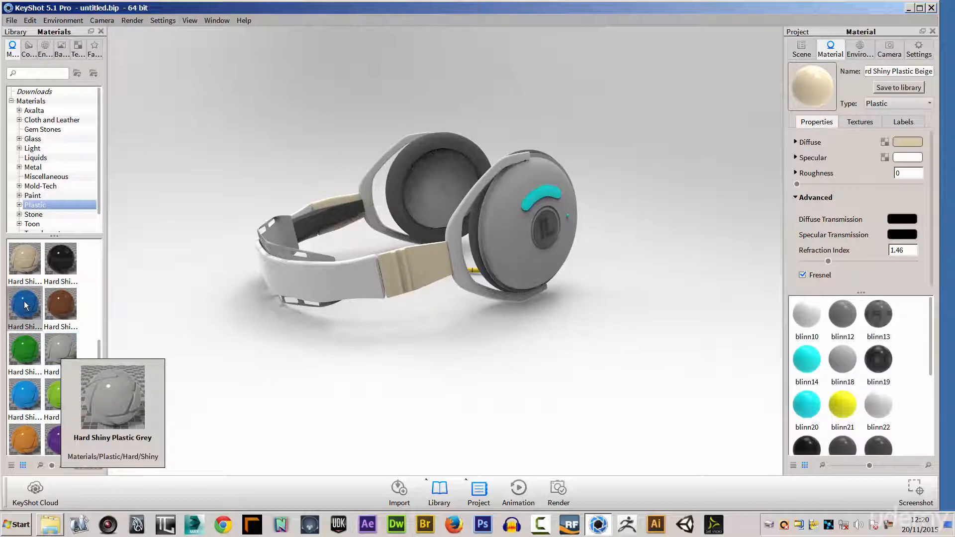
drag(61, 304, 307, 274)
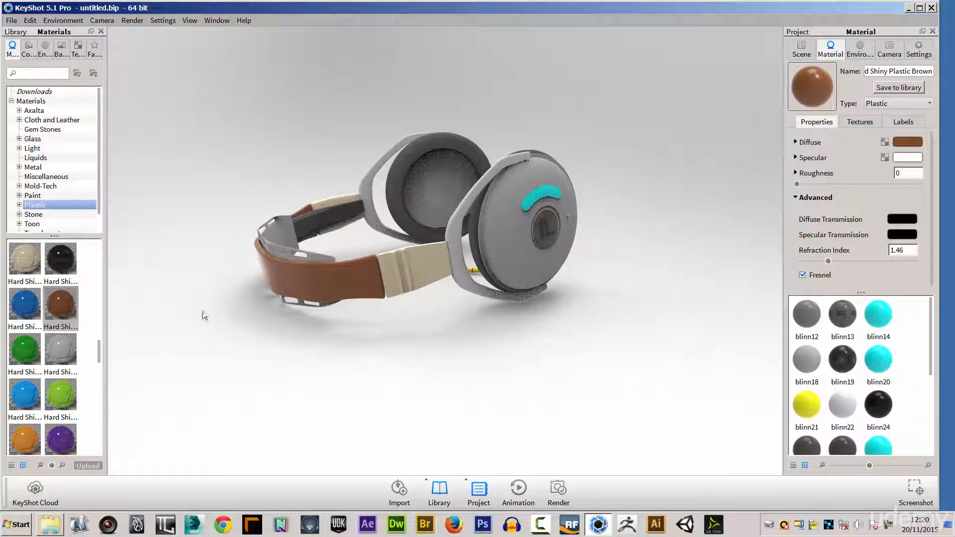
drag(61, 348, 320, 275)
drag(61, 305, 337, 273)
Apply Hard Shiny Plastic Beige to the curved holder arm around the ear cup
drag(444, 362, 423, 269)
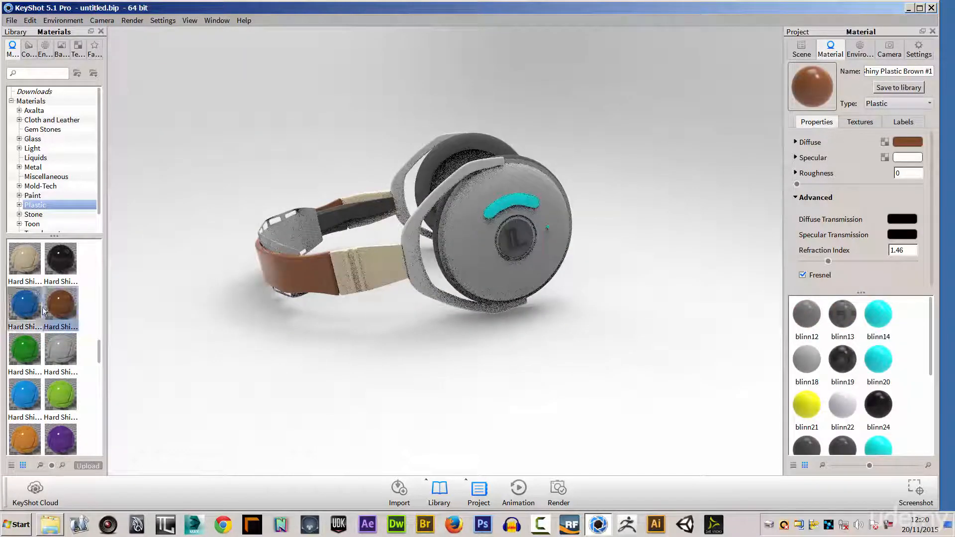
drag(24, 259, 412, 258)
drag(389, 314, 259, 329)
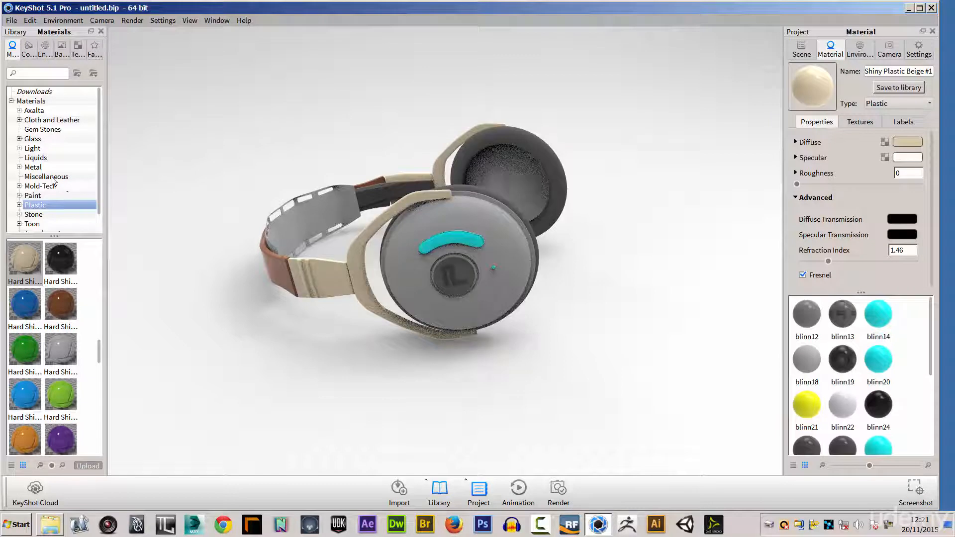
Apply the Brass Horizontal Mesh metal material to the outer shell of the ear cup
click(33, 168)
mouse_move(25, 347)
mouse_down()
mouse_move(373, 295)
mouse_move(404, 267)
mouse_move(194, 297)
mouse_move(20, 353)
mouse_up()
drag(99, 299, 100, 319)
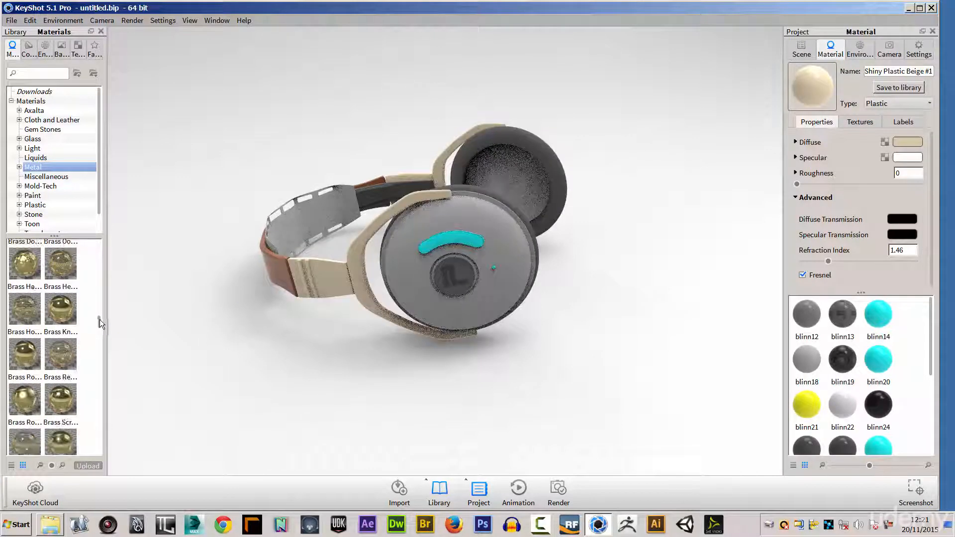
drag(22, 315, 400, 257)
drag(521, 266, 198, 300)
drag(241, 335, 625, 326)
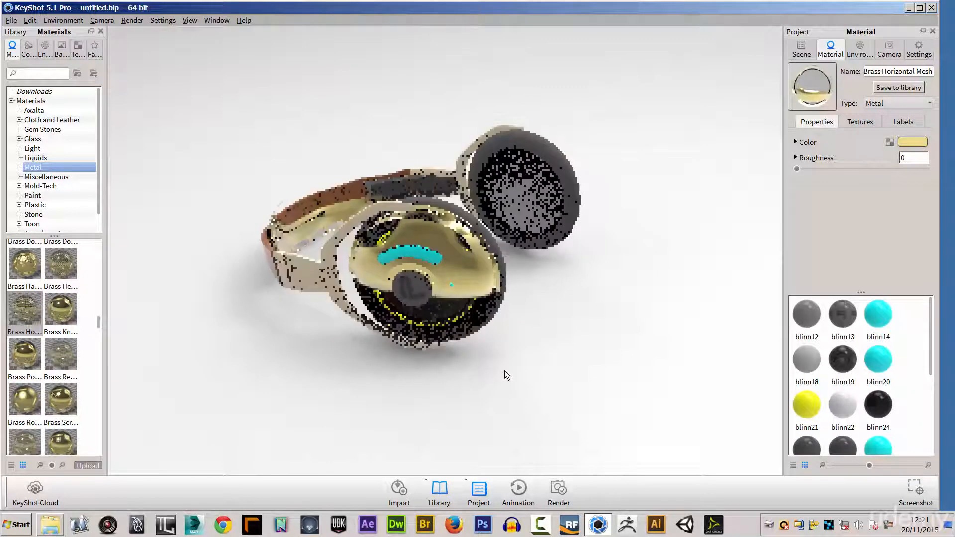
scroll(486, 306, up, 3)
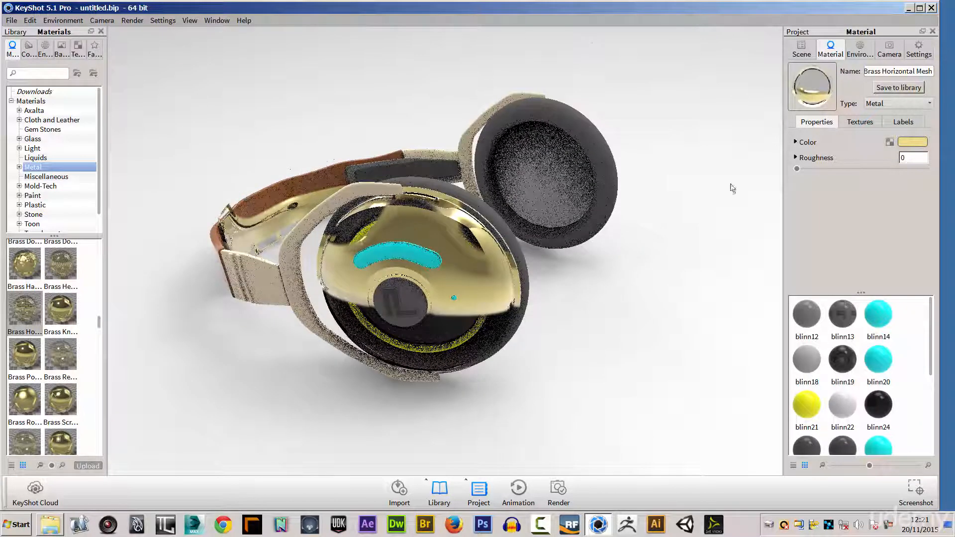
Set the brass mesh material's color to RGB 216, 177, 35
click(858, 125)
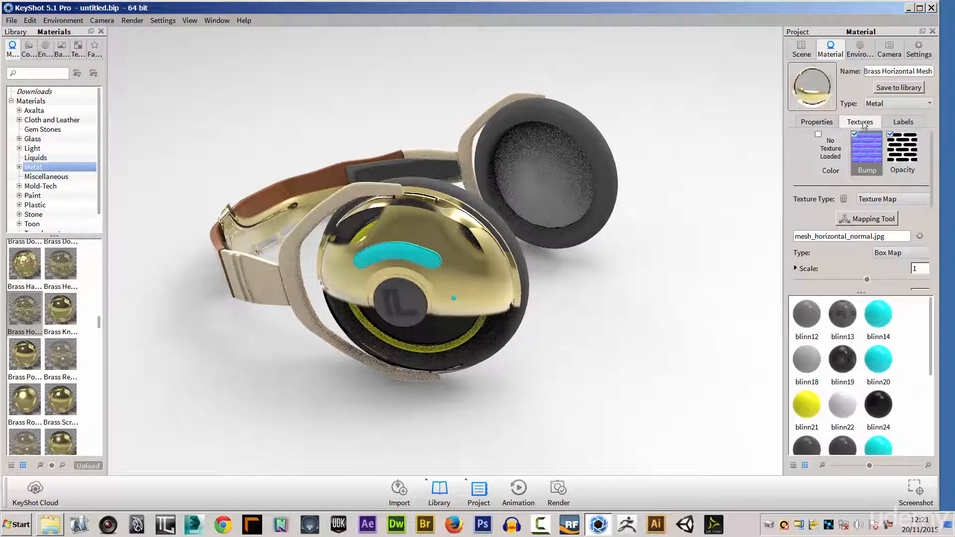
click(825, 124)
click(907, 142)
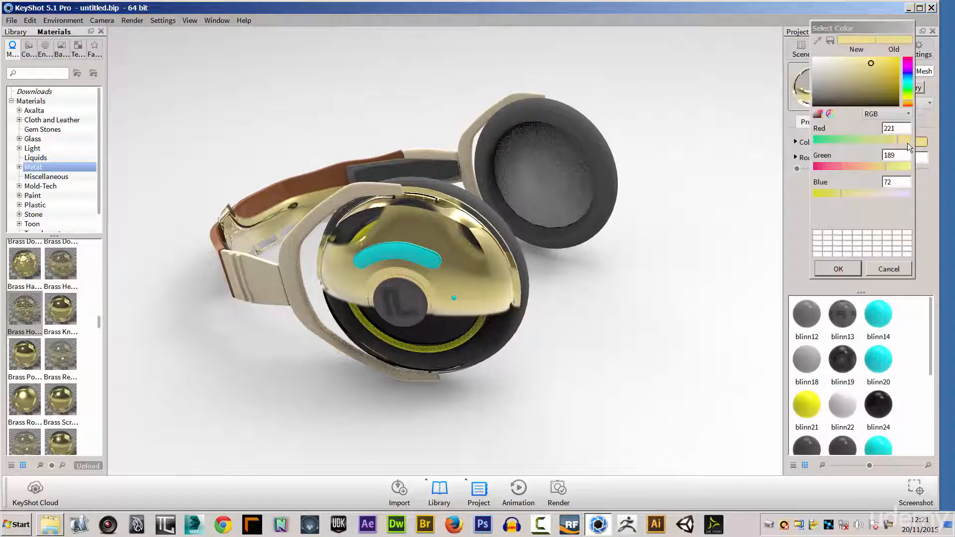
click(885, 65)
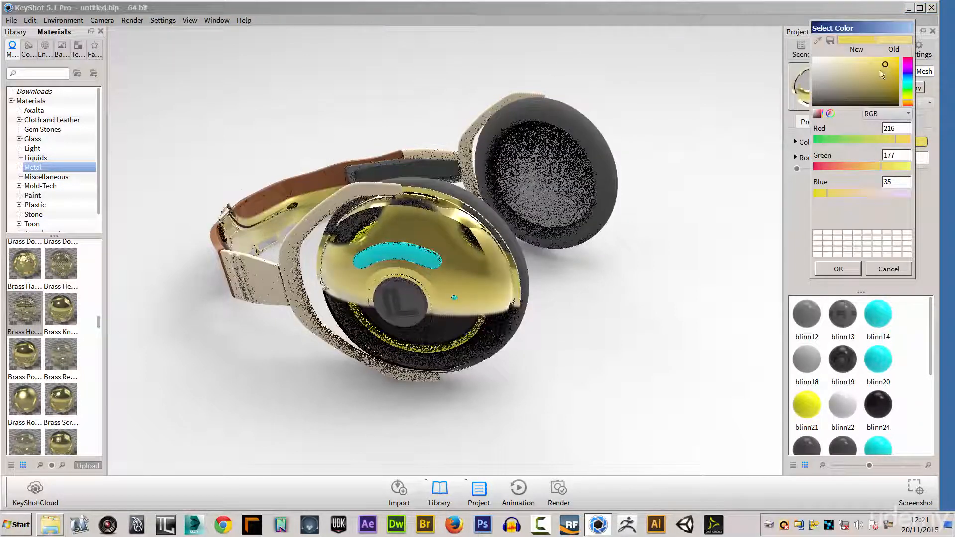
click(848, 268)
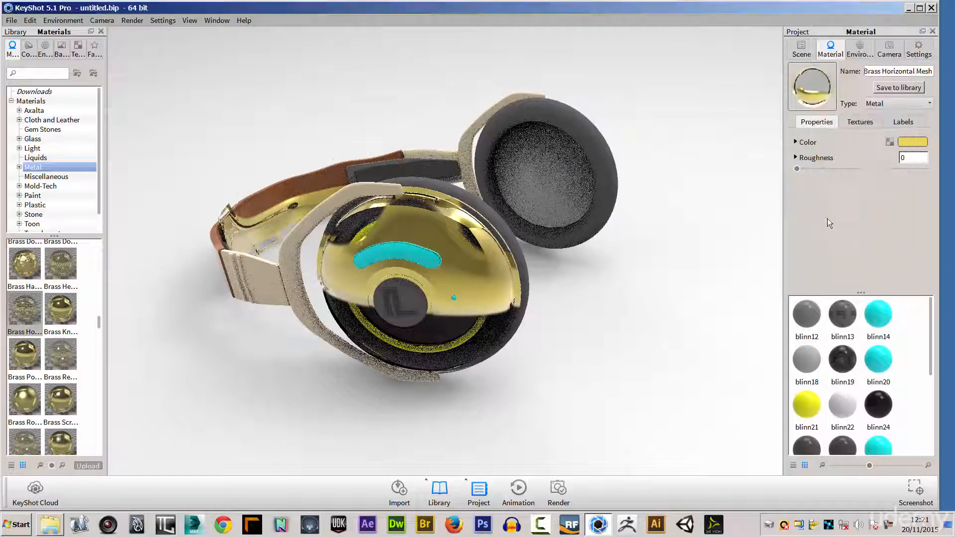
Set the scale of the brass mesh material's texture to 0.05
click(852, 122)
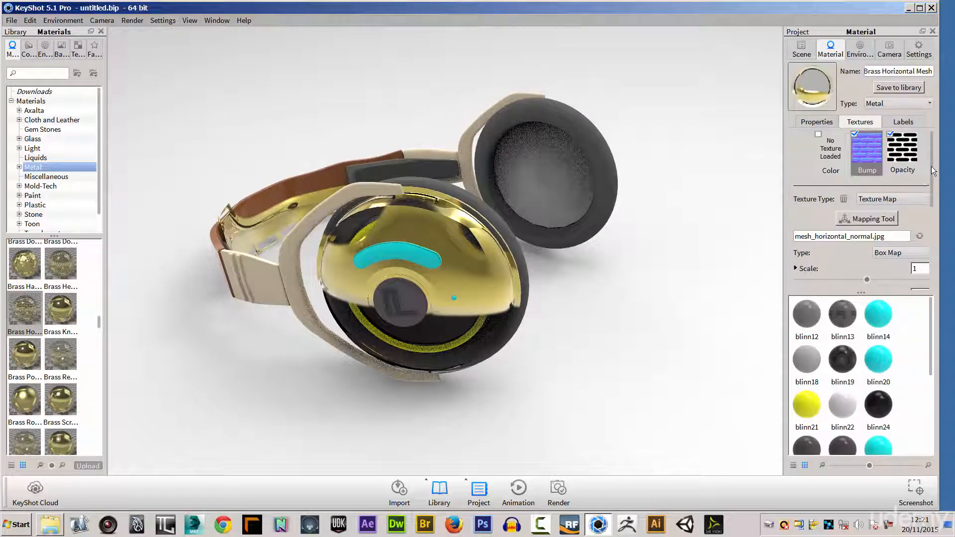
drag(932, 168, 800, 214)
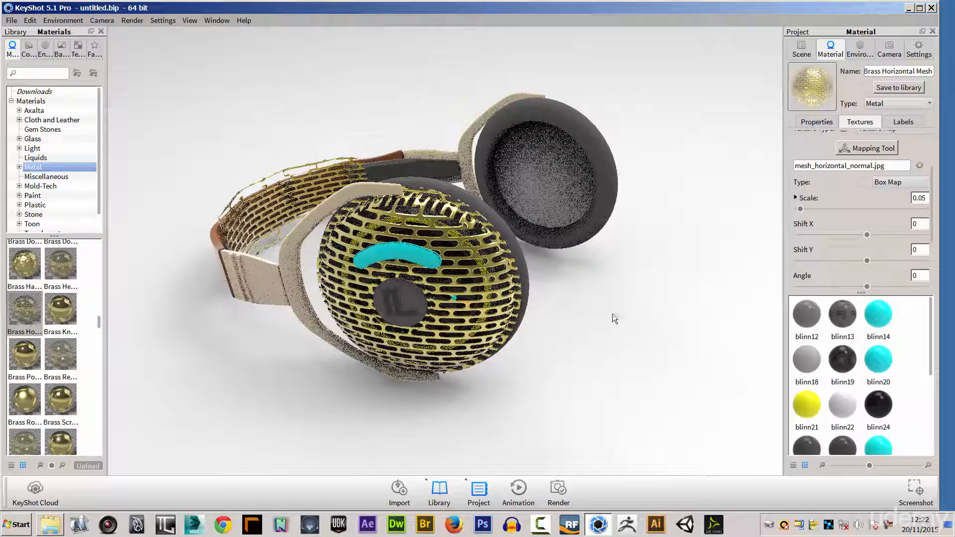
mouse_move(611, 317)
mouse_down()
mouse_move(604, 305)
mouse_move(614, 279)
mouse_move(648, 291)
mouse_move(649, 312)
mouse_move(633, 322)
mouse_move(624, 312)
mouse_up()
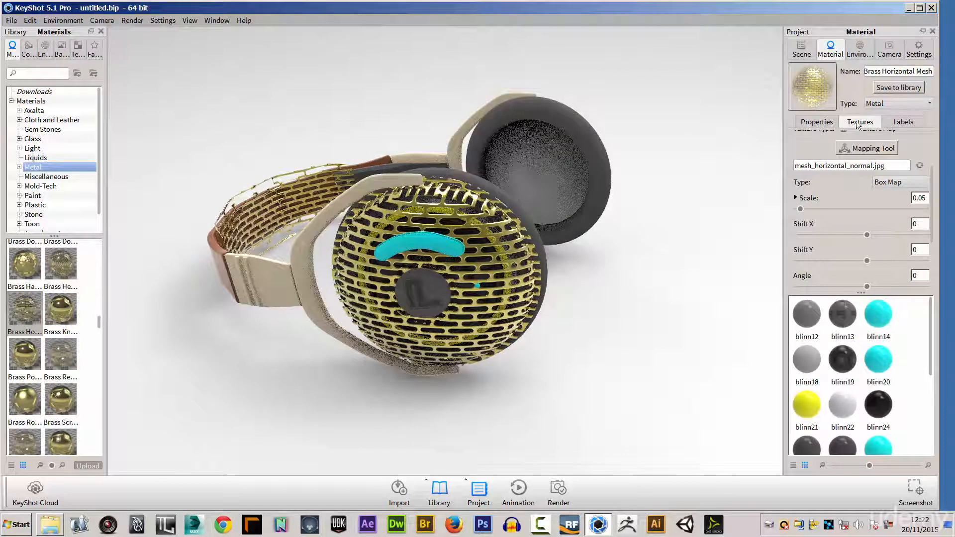
Turn the brass mesh material's opacity texture off and on again to compare its effect
scroll(932, 196, up, 3)
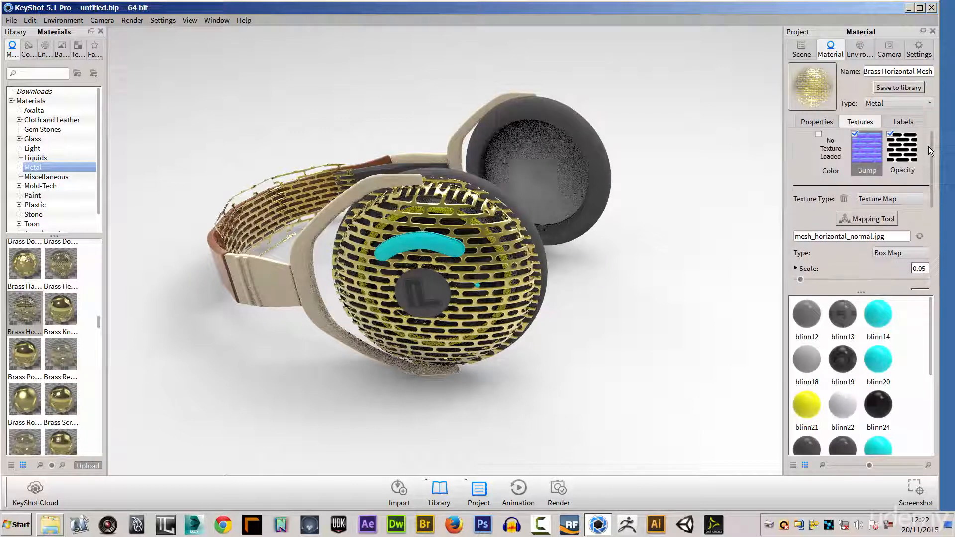
click(890, 134)
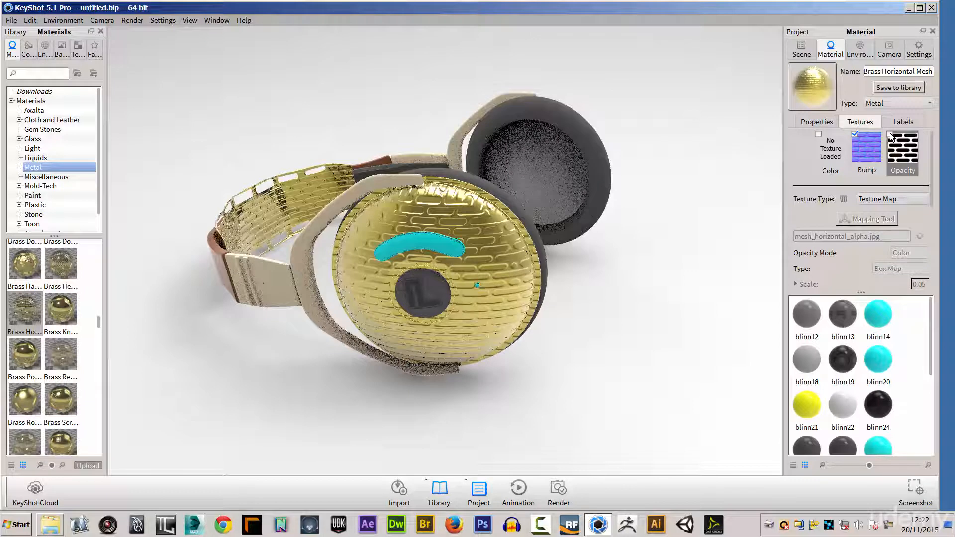
click(890, 134)
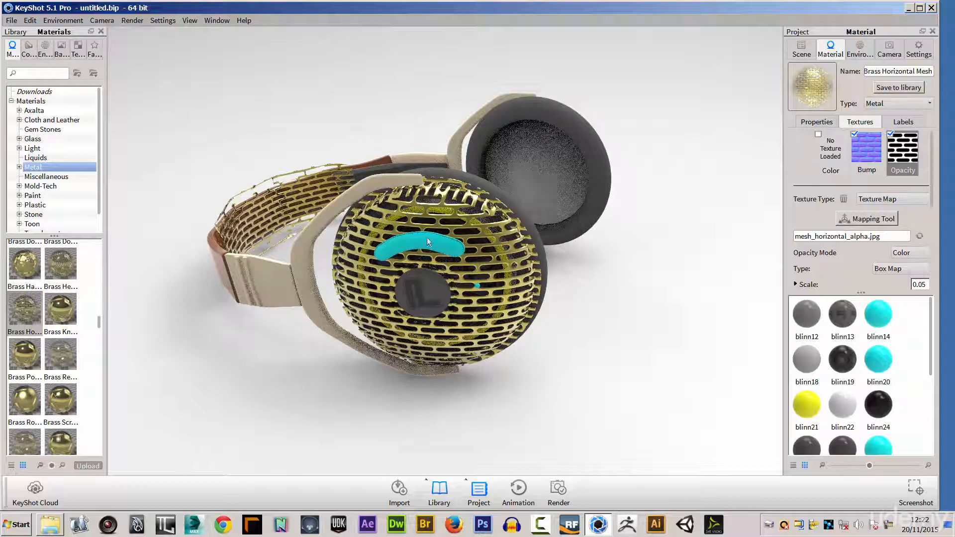
Replace the ear cup shell's brass mesh with the Anodized Grey metal material
drag(100, 322, 98, 273)
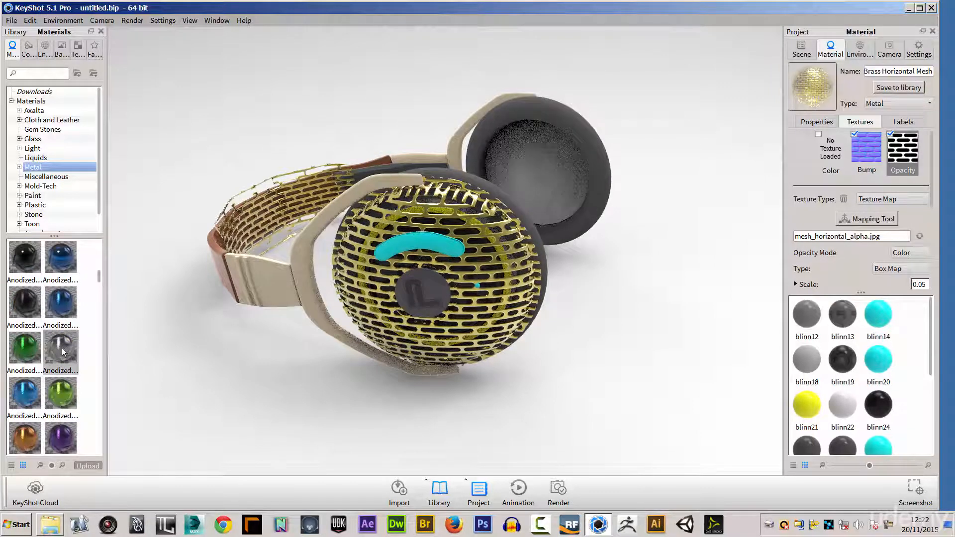
mouse_move(61, 348)
mouse_move(60, 344)
mouse_down()
mouse_move(168, 328)
mouse_move(362, 274)
mouse_up()
mouse_move(100, 278)
mouse_down()
mouse_move(90, 245)
mouse_move(97, 293)
mouse_up()
drag(60, 290, 353, 273)
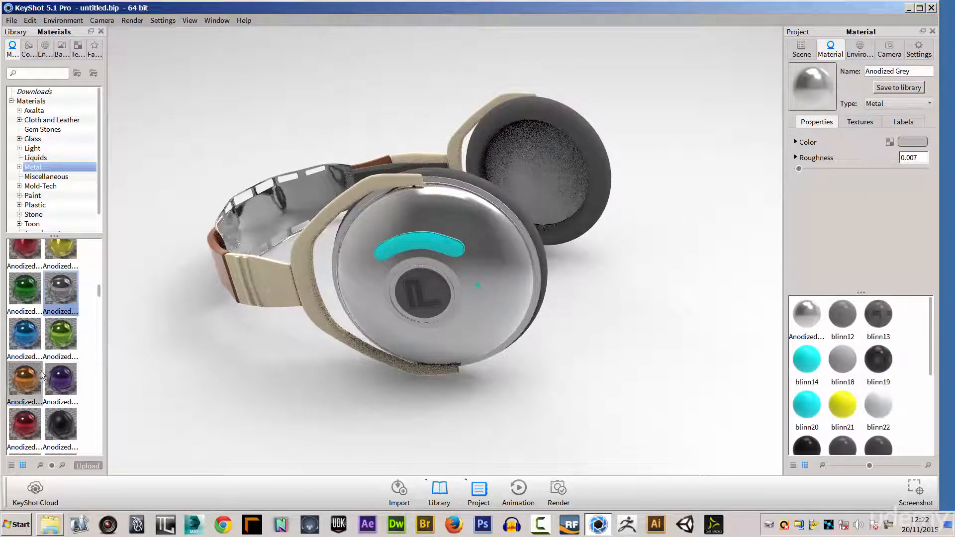
mouse_move(26, 381)
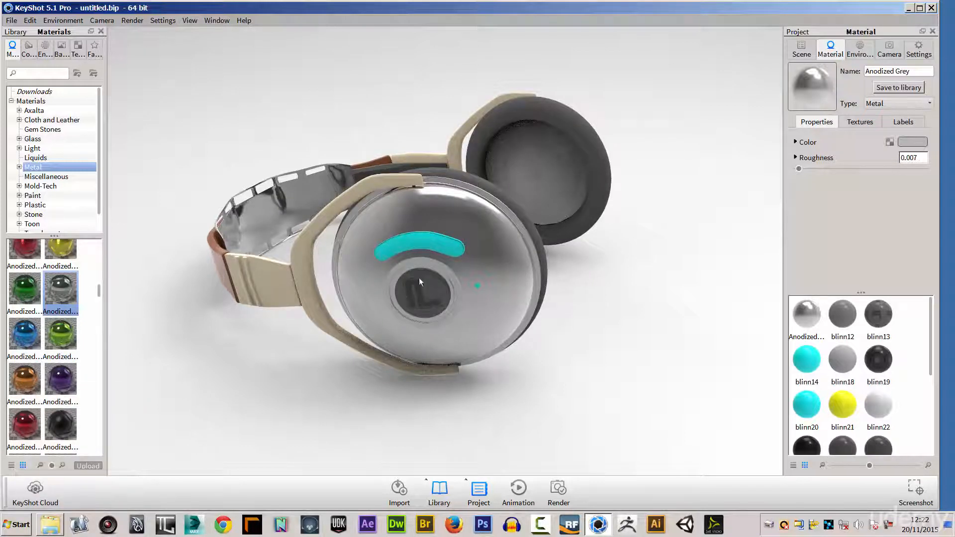
Apply Hard Rough Plastic Red to the round logo disc at the center of the ear cup
click(37, 205)
drag(61, 334, 414, 288)
drag(654, 298, 235, 375)
Unlink the inner headband panel's material and apply the light green Hard Rough Plastic to the panel
mouse_move(25, 289)
mouse_down()
mouse_move(29, 299)
mouse_move(271, 177)
mouse_move(15, 294)
mouse_up()
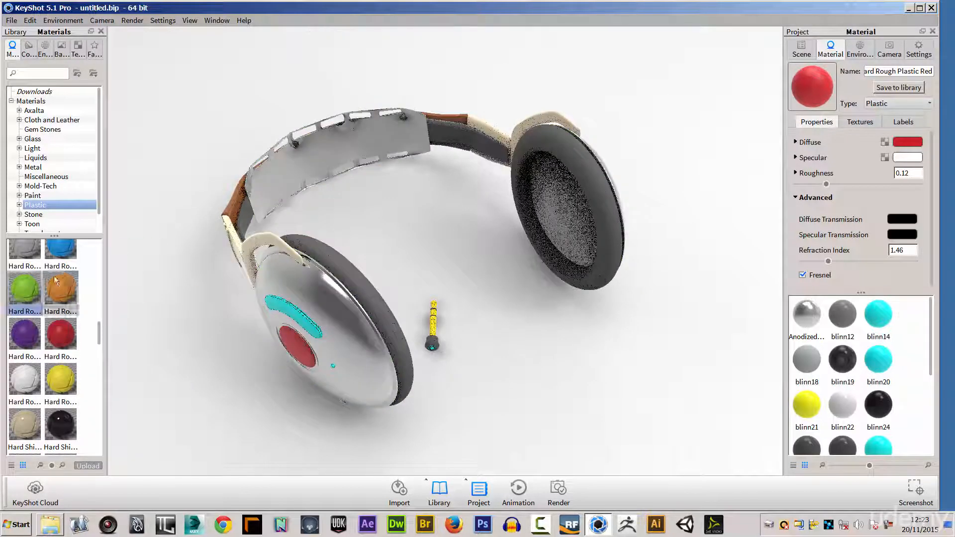
right_click(300, 169)
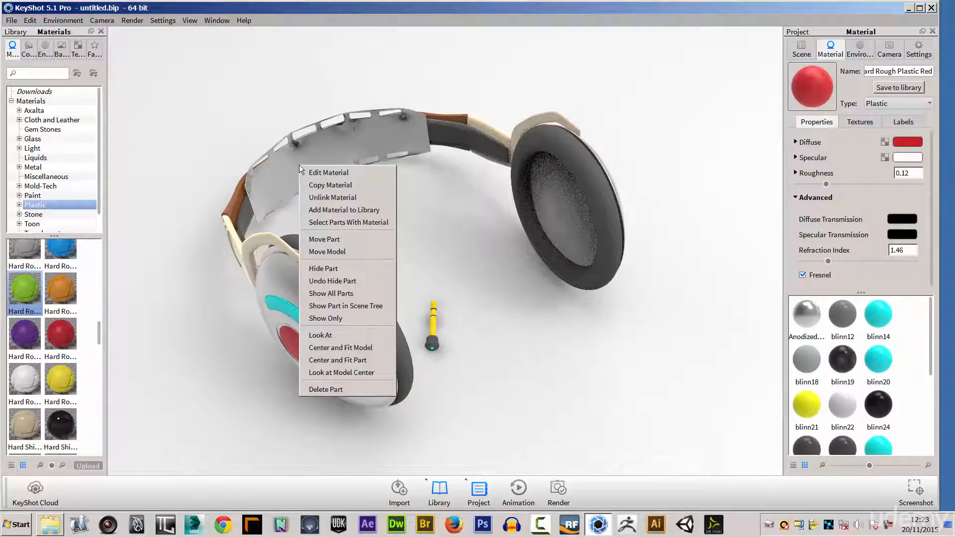
click(319, 198)
drag(25, 288, 279, 184)
Apply Hard Rough Plastic Purple to the inner side strips of the headband and Hard Rough Plastic Light Blue to the adjoining strap layer
drag(24, 334, 445, 135)
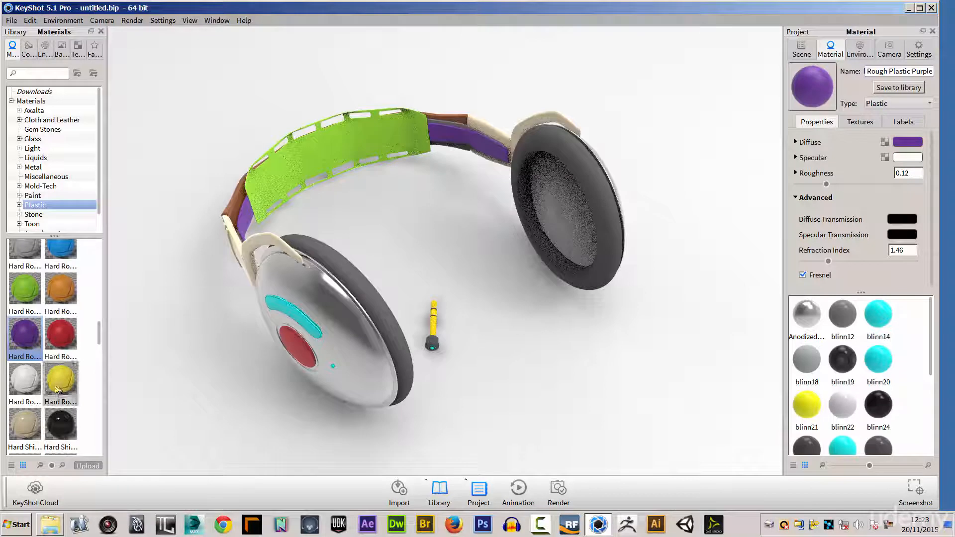
drag(64, 249, 454, 126)
drag(512, 253, 197, 313)
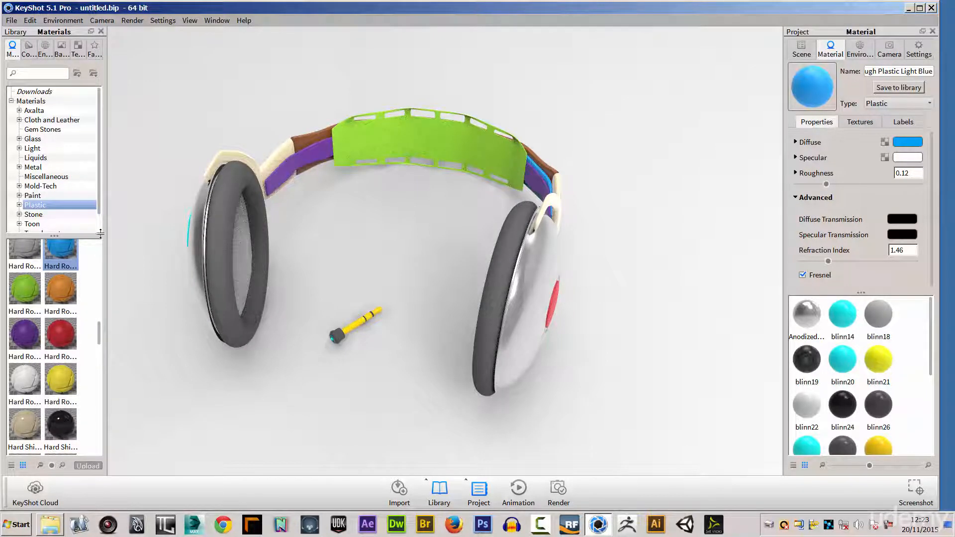
Apply the Mold-Tech-14200 material from the library to the ear cushions of the headphones
click(40, 187)
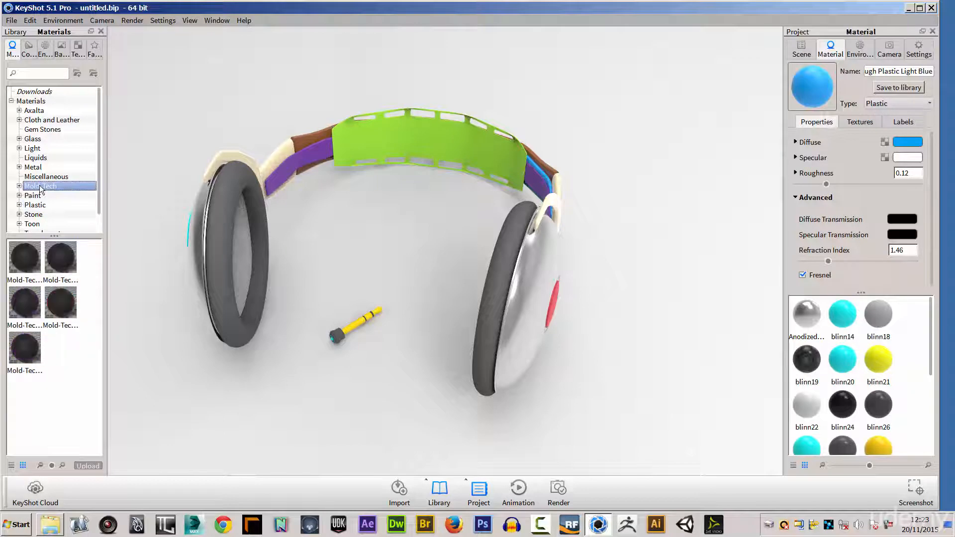
drag(59, 264, 308, 254)
scroll(341, 255, up, 2)
middle_drag(323, 264, 398, 248)
scroll(492, 271, up, 2)
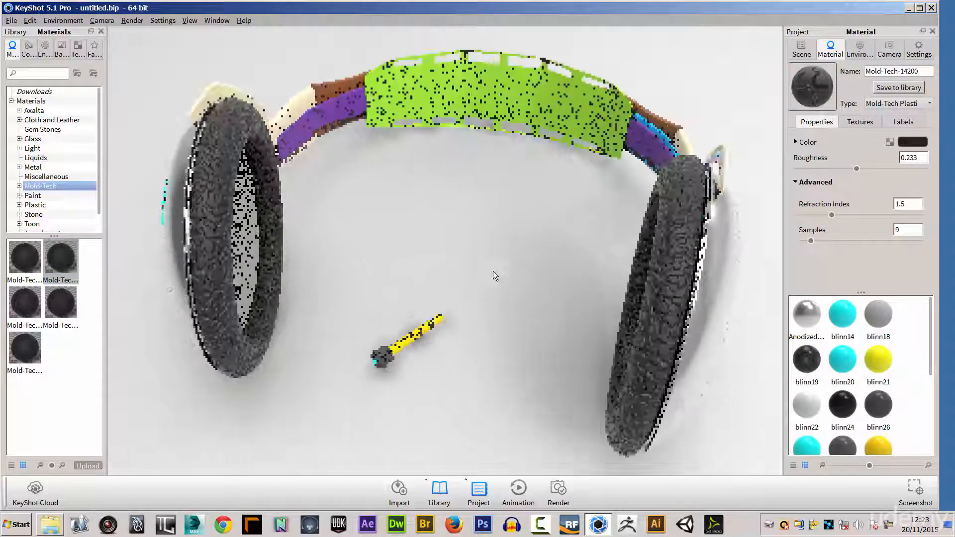
Reduce the scale of the ear cushion material's bump texture to 0.12
click(859, 122)
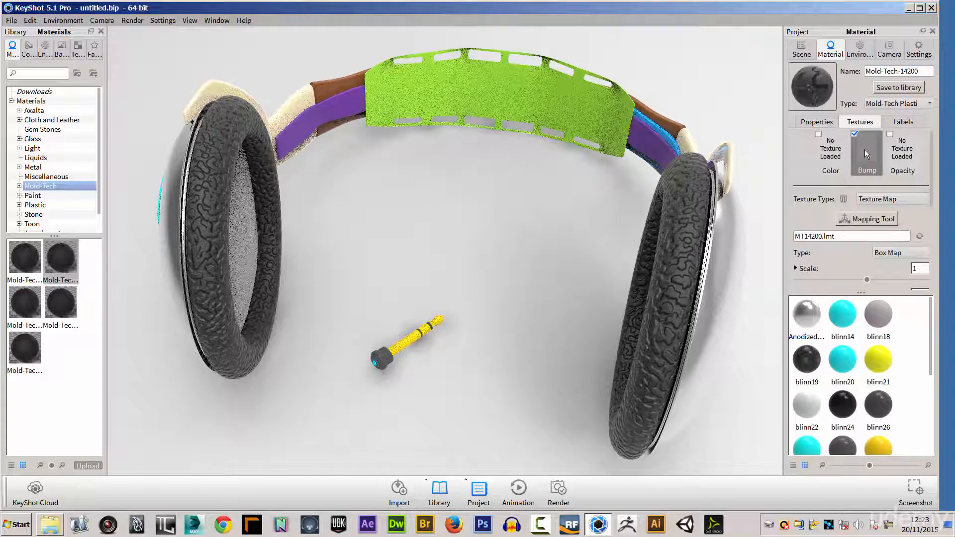
scroll(932, 195, down, 2)
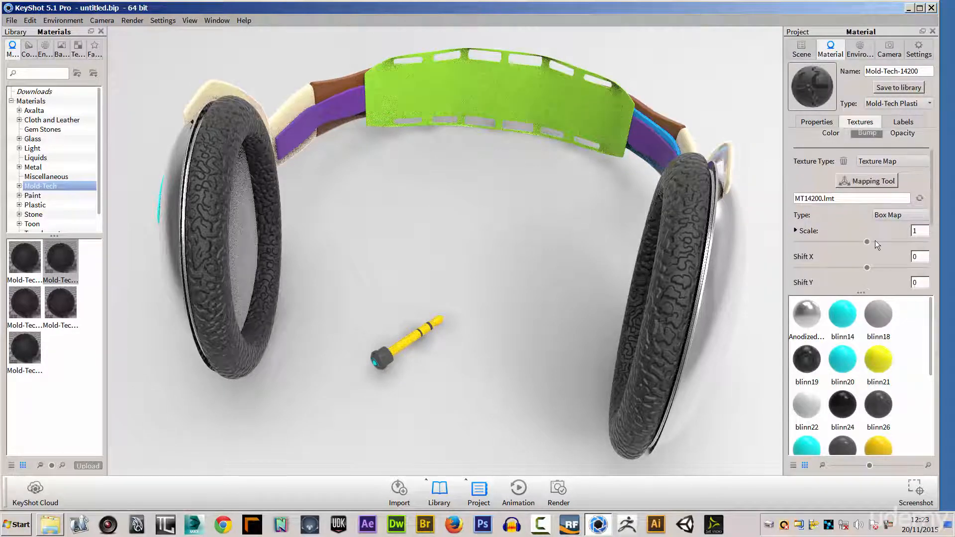
drag(867, 242, 804, 243)
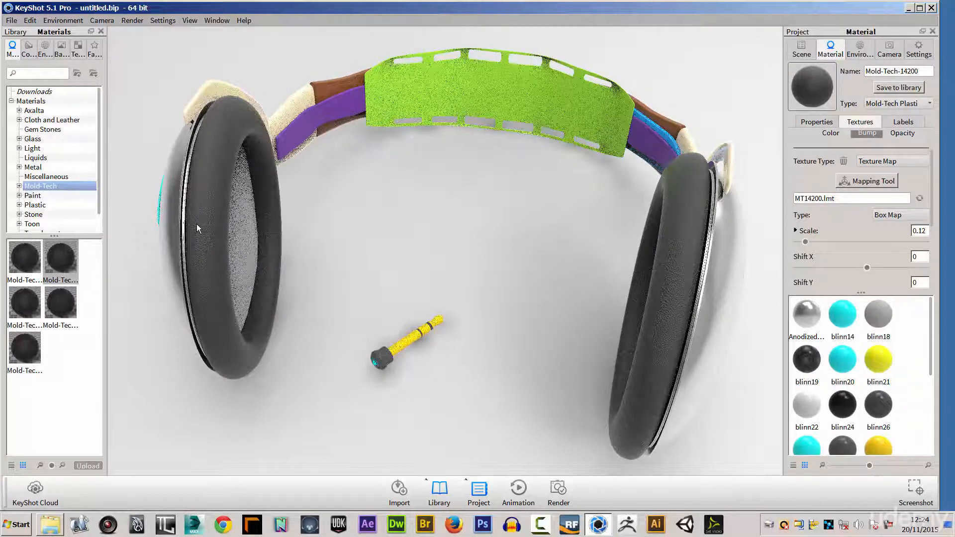
Hide the curved cyan volume piece and the small light's sphere and torus parts on the outside of the ear cup
drag(357, 246, 587, 202)
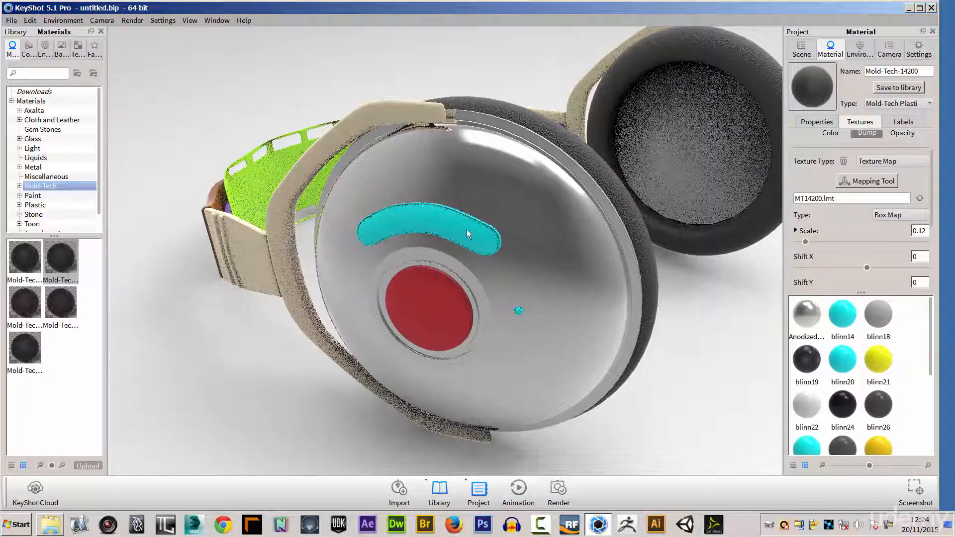
click(799, 51)
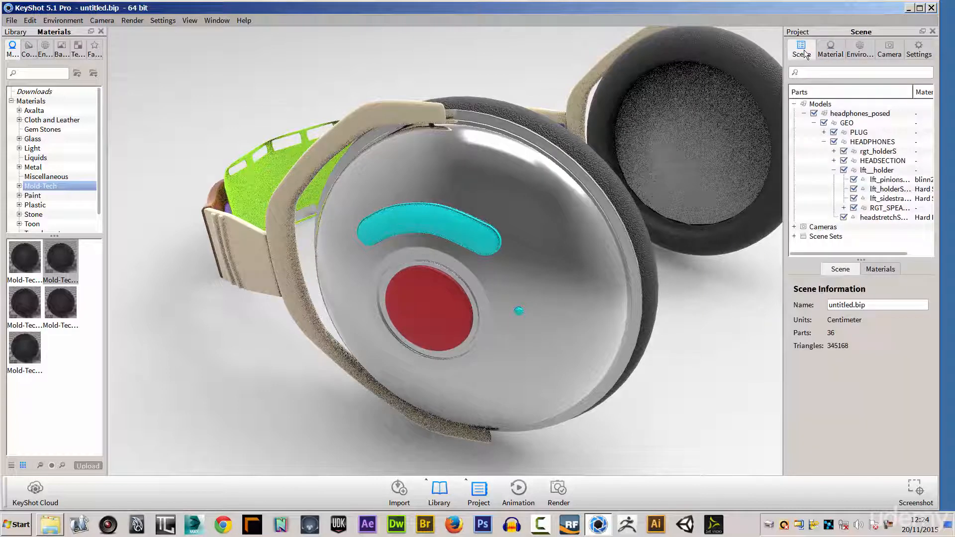
click(451, 224)
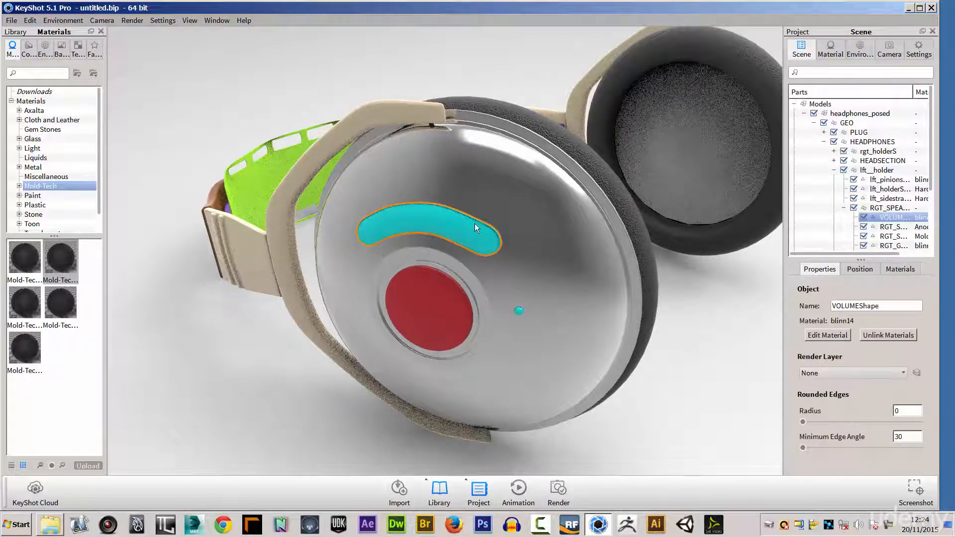
click(864, 218)
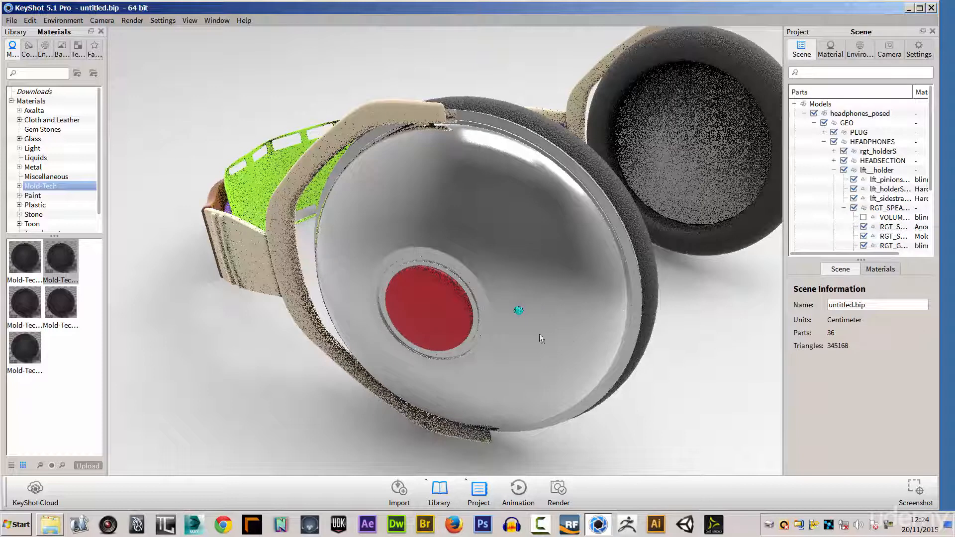
click(519, 311)
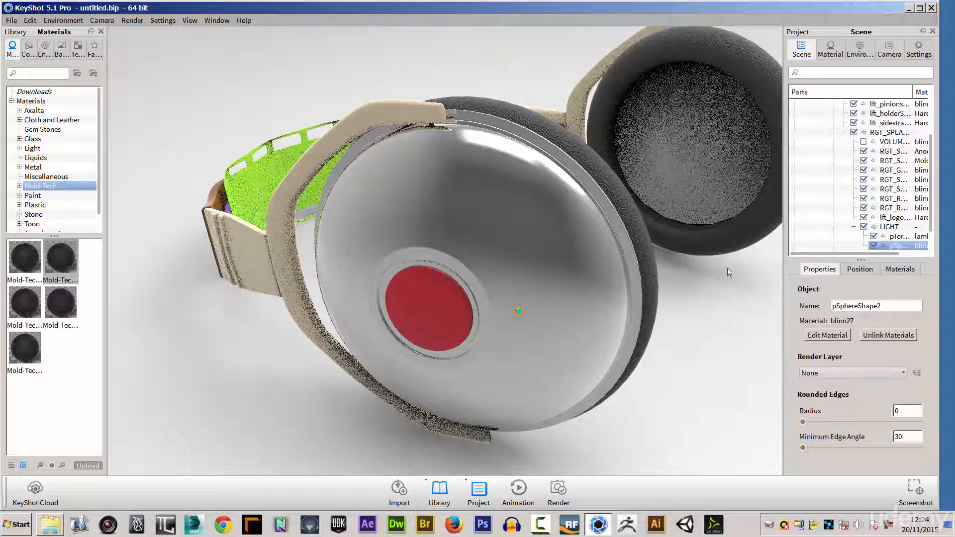
click(874, 246)
click(873, 237)
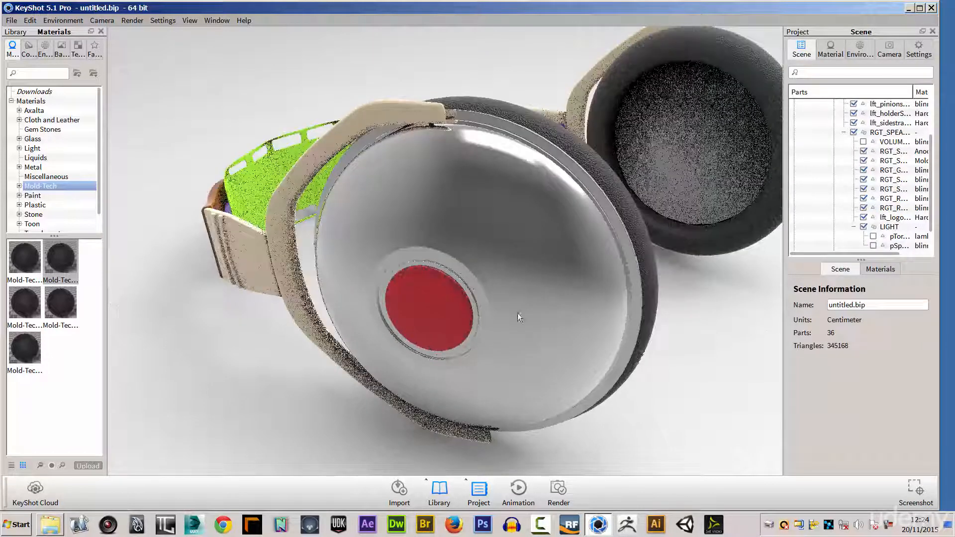
Hide the speaker grille part inside each of the two ear cups
drag(677, 384, 360, 398)
drag(342, 277, 404, 298)
middle_drag(404, 298, 476, 335)
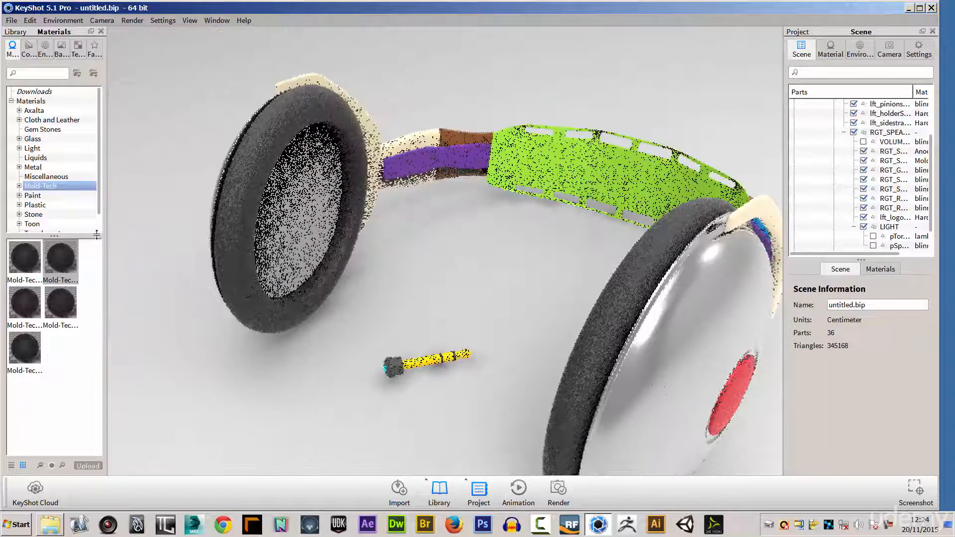
click(300, 196)
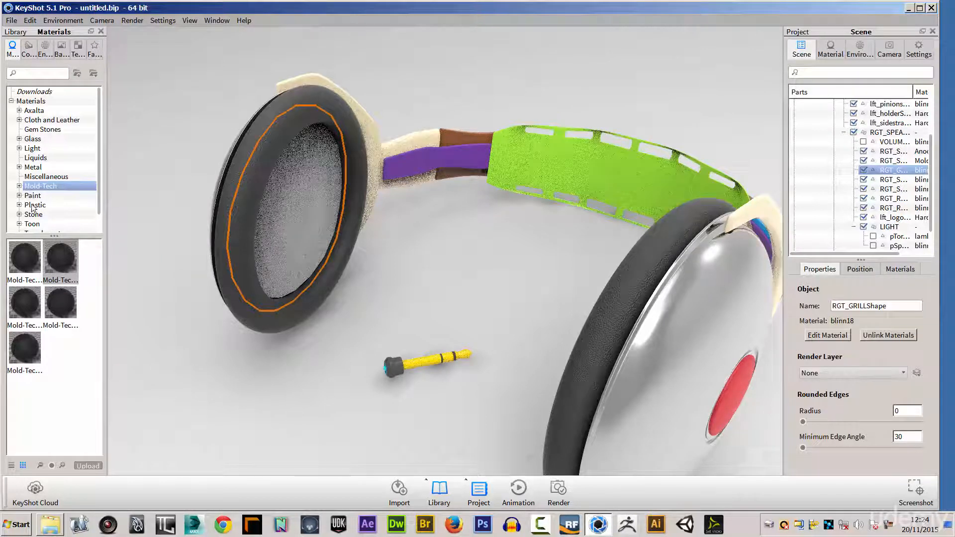
click(865, 171)
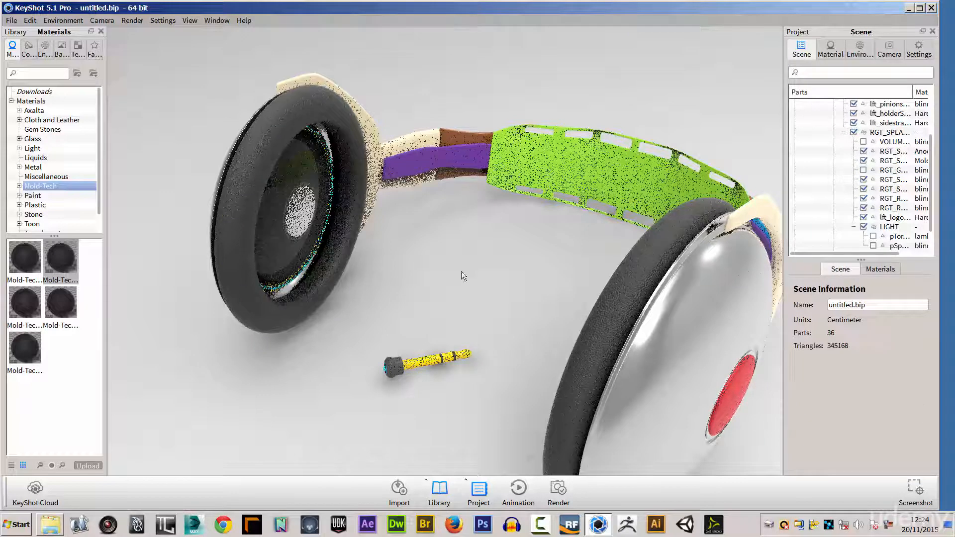
drag(433, 276, 638, 281)
click(755, 210)
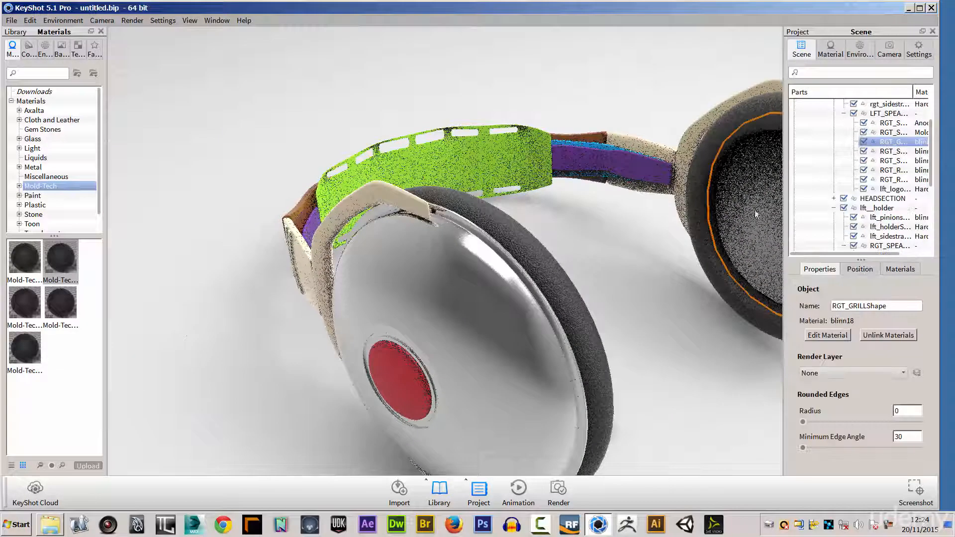
click(863, 143)
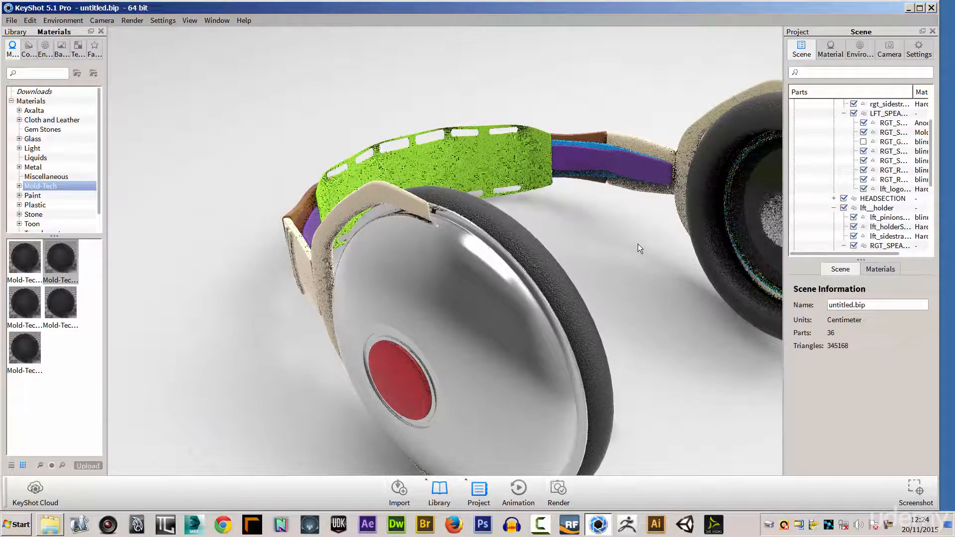
Apply the black Hard Rough Plastic to the speaker cone and its center dome inside the ear cup
drag(642, 253, 398, 180)
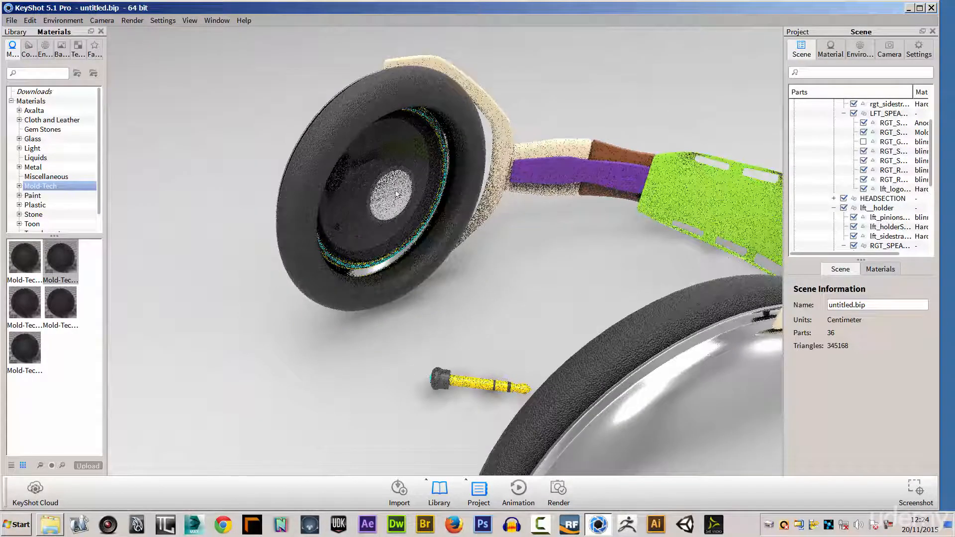
click(34, 205)
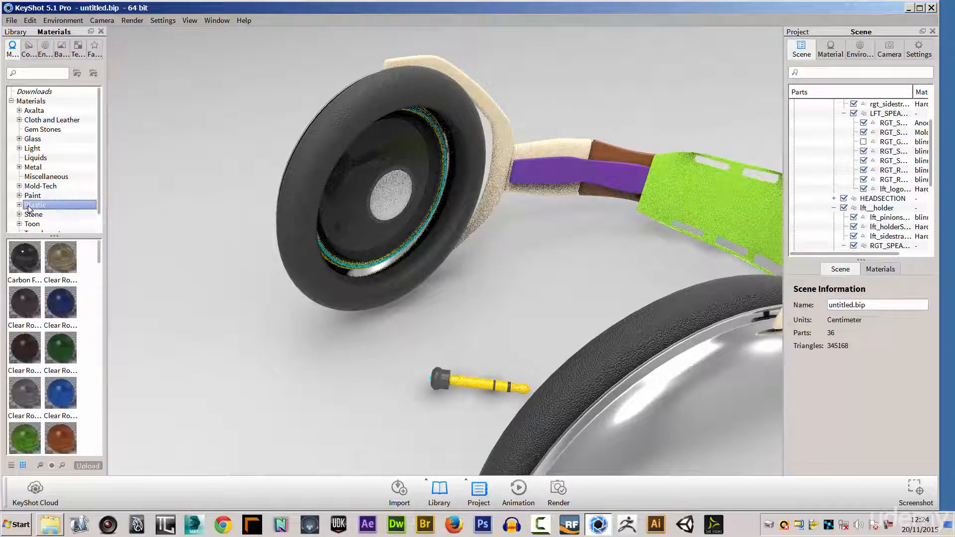
drag(98, 257, 104, 321)
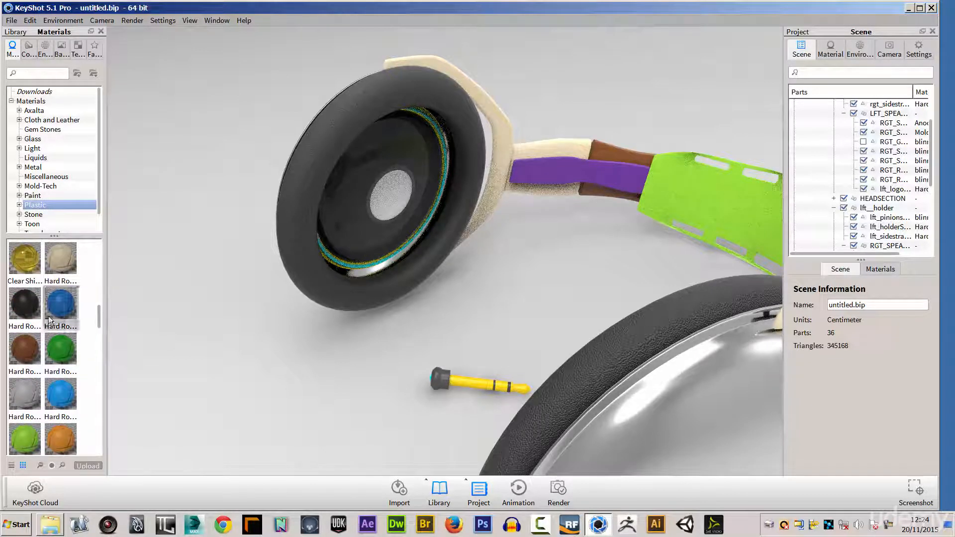
drag(26, 309, 350, 208)
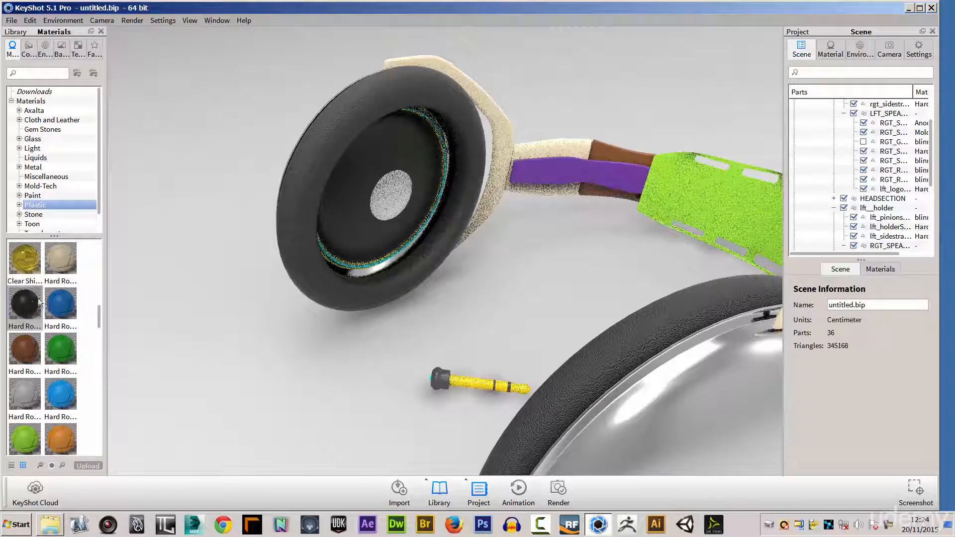
drag(24, 303, 386, 196)
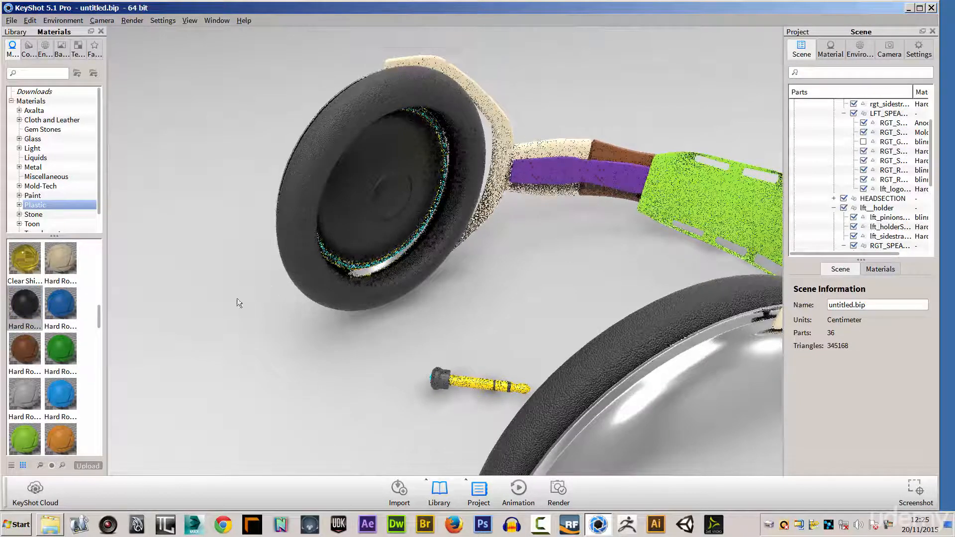
Apply the orange Hard Rough Plastic and the light blue Hard Rough Plastic to the two thin rings around the speaker cone
scroll(607, 320, up, 5)
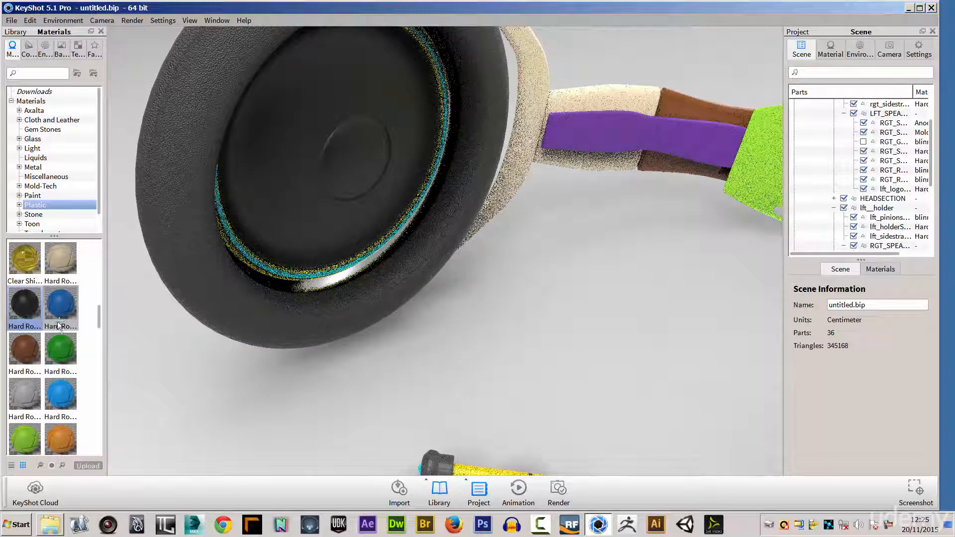
drag(61, 439, 251, 269)
drag(61, 394, 301, 271)
Apply the black Hard Rough Plastic to the grip of the audio plug
scroll(558, 315, down, 6)
scroll(666, 346, up, 5)
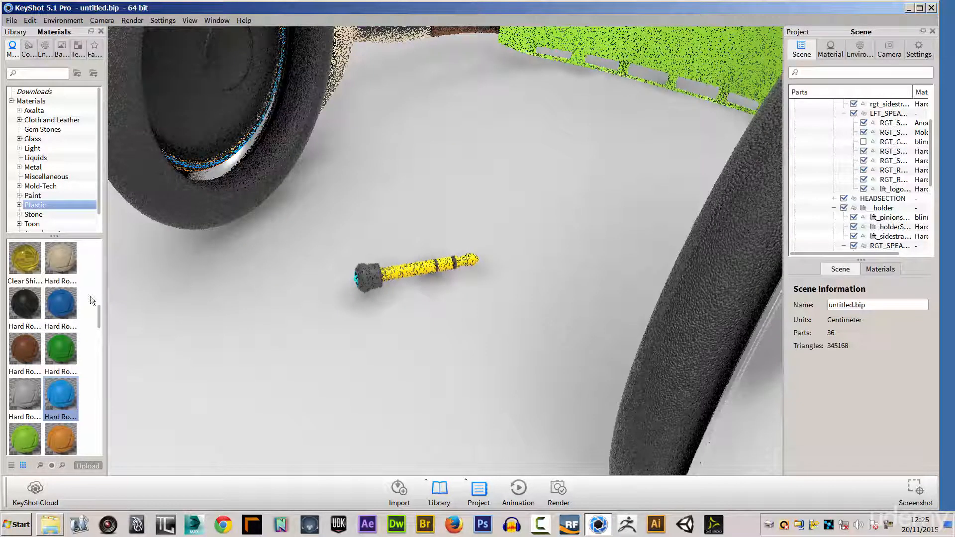
drag(24, 304, 369, 274)
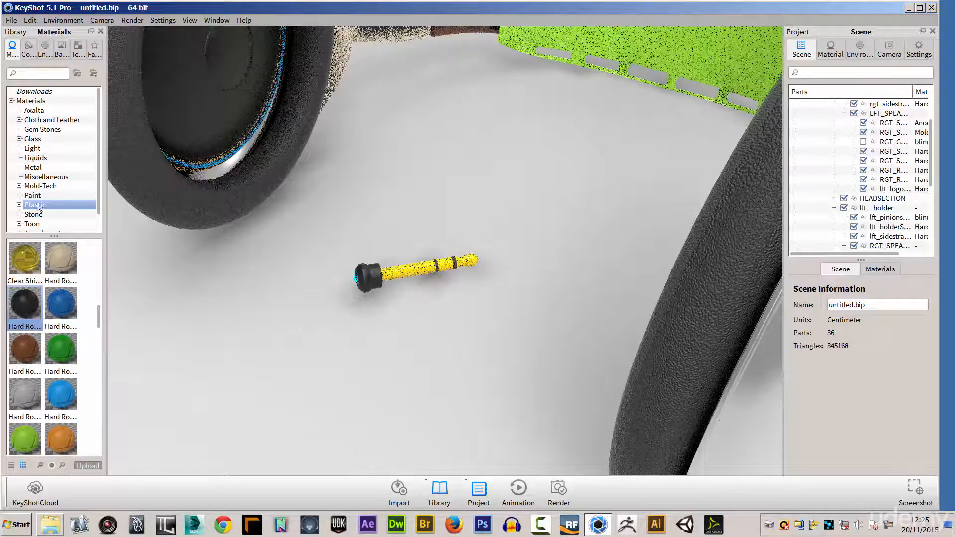
Apply the Gold 24k metal material to the shaft of the audio plug
click(33, 167)
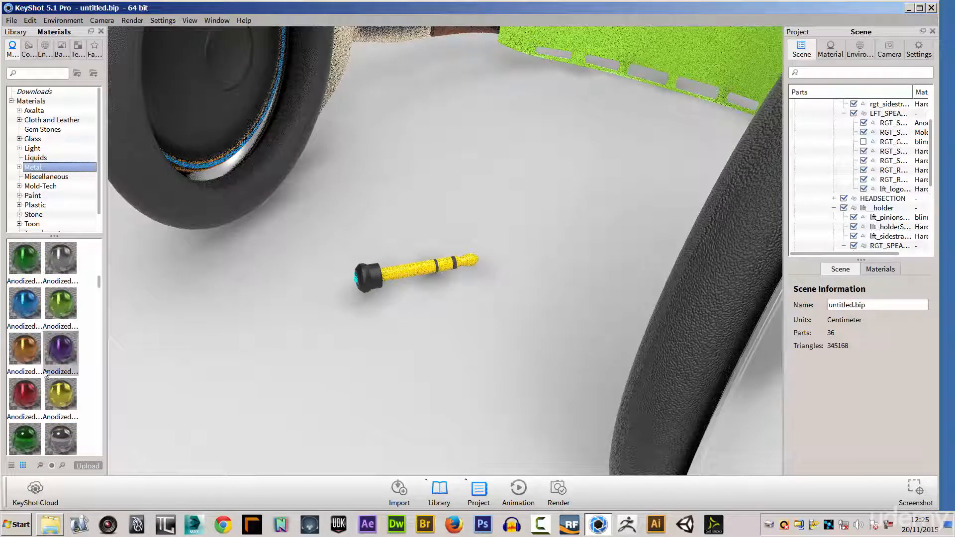
drag(98, 282, 97, 379)
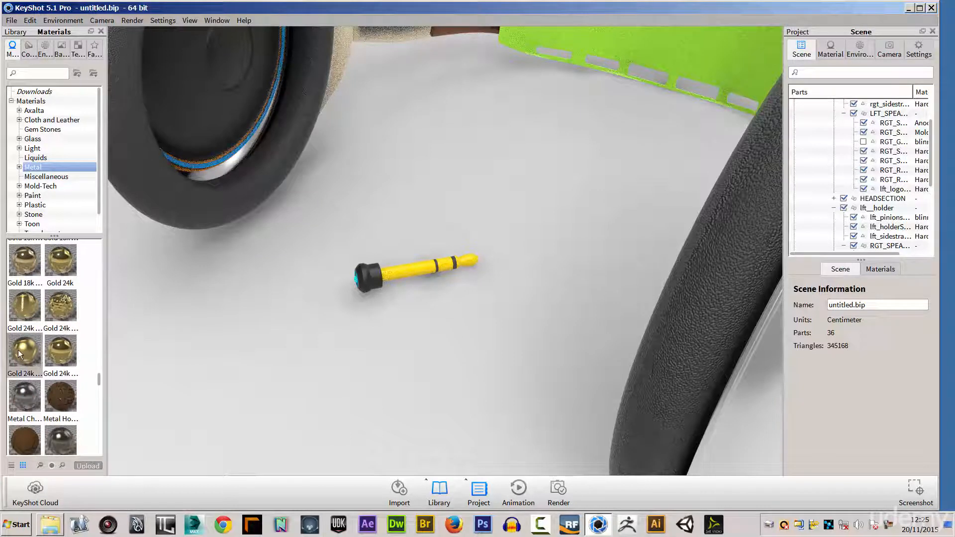
drag(57, 266, 401, 270)
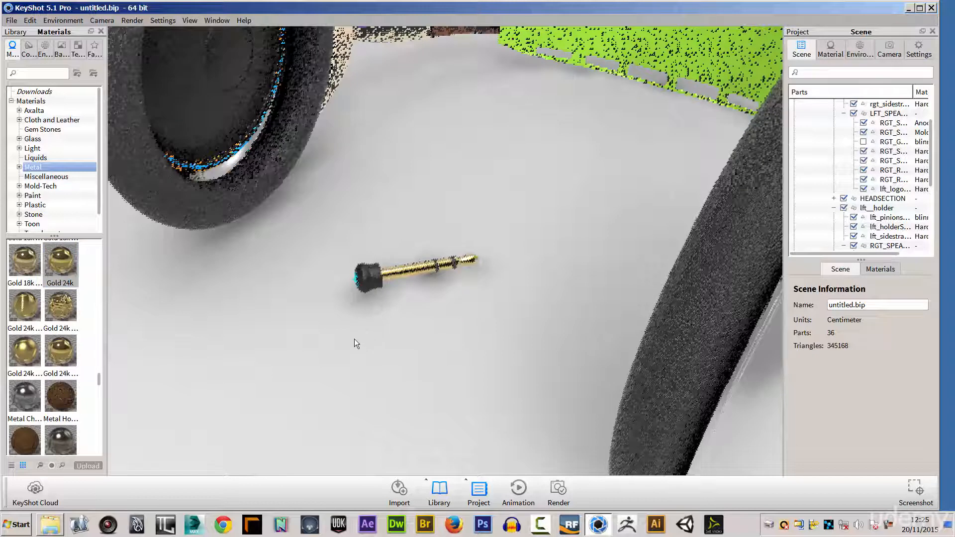
Examine the headphones from the outside and look through the list of materials used in the scene
drag(351, 347, 494, 327)
scroll(269, 272, down, 5)
drag(270, 271, 560, 340)
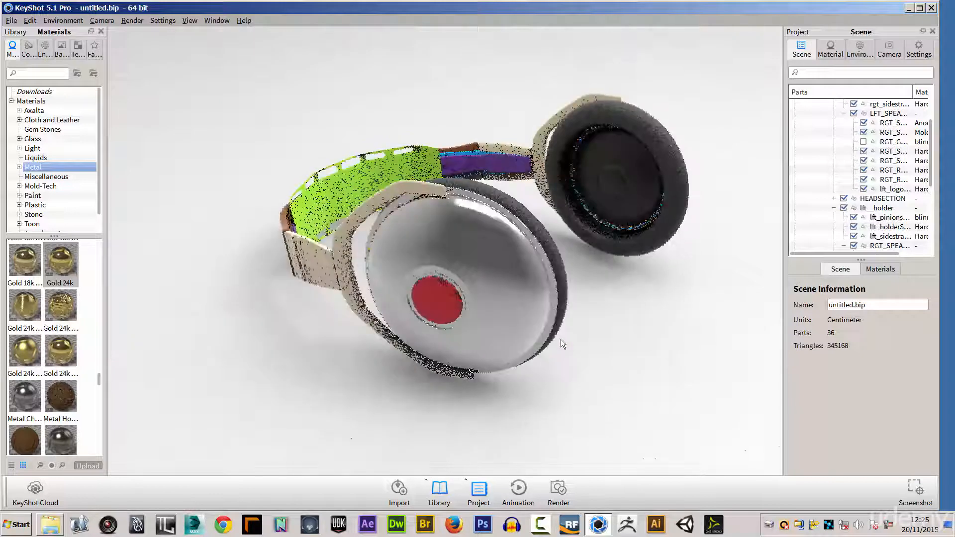
click(485, 278)
click(898, 269)
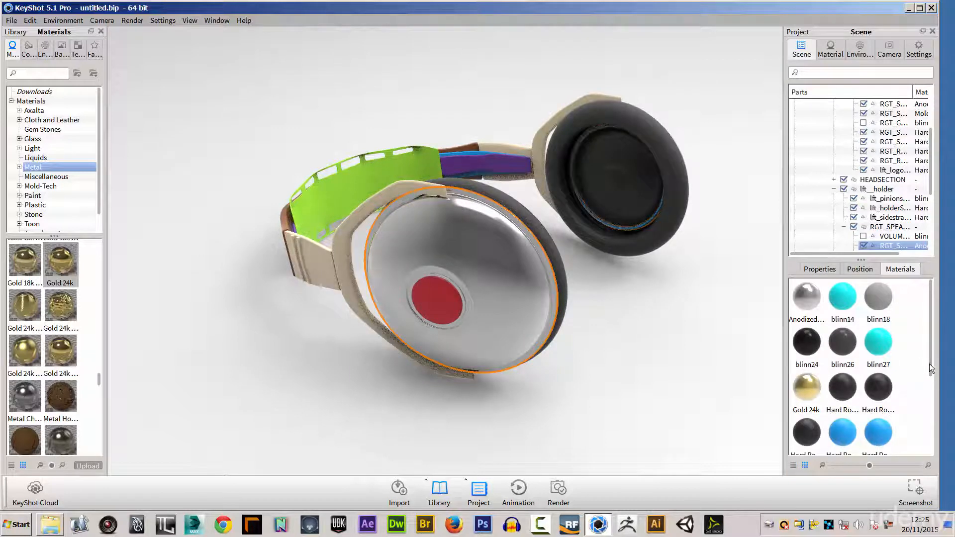
scroll(928, 365, down, 3)
scroll(920, 398, up, 3)
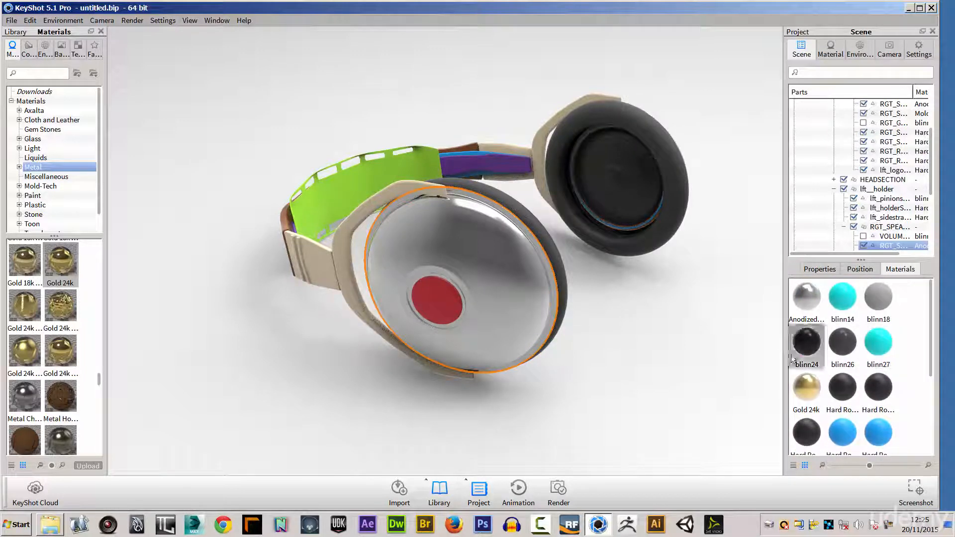
Save the scene over the existing HEADPHONES.bip file in the KEYSHOT folder
drag(708, 336, 463, 308)
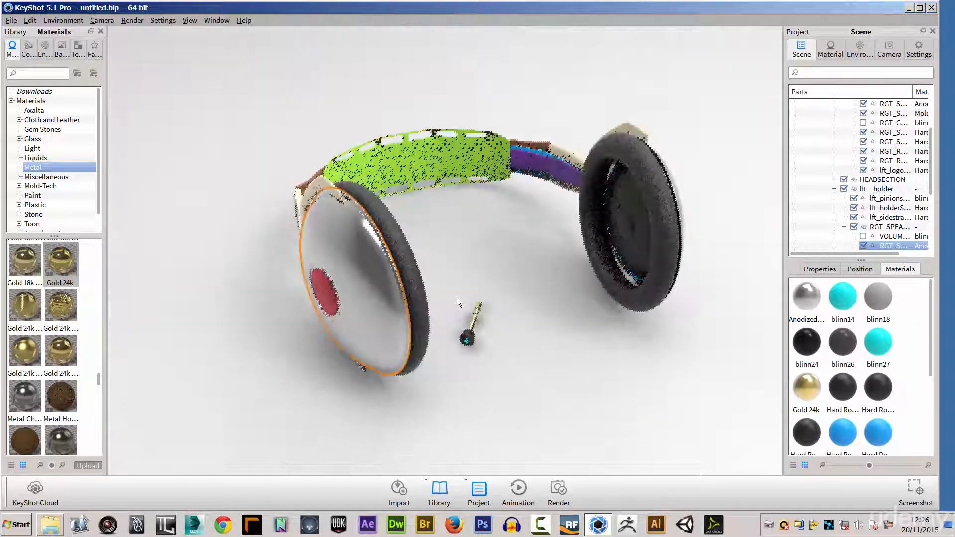
click(10, 21)
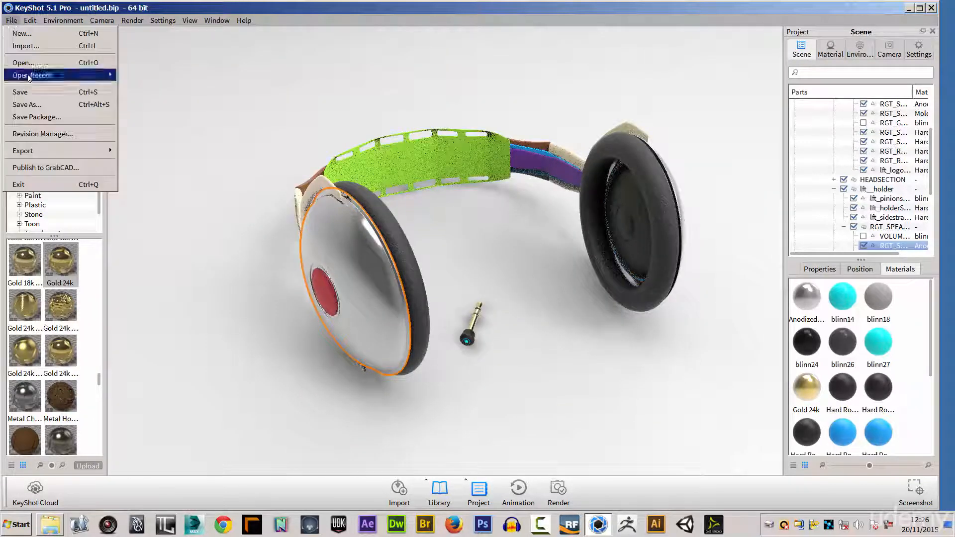
click(26, 91)
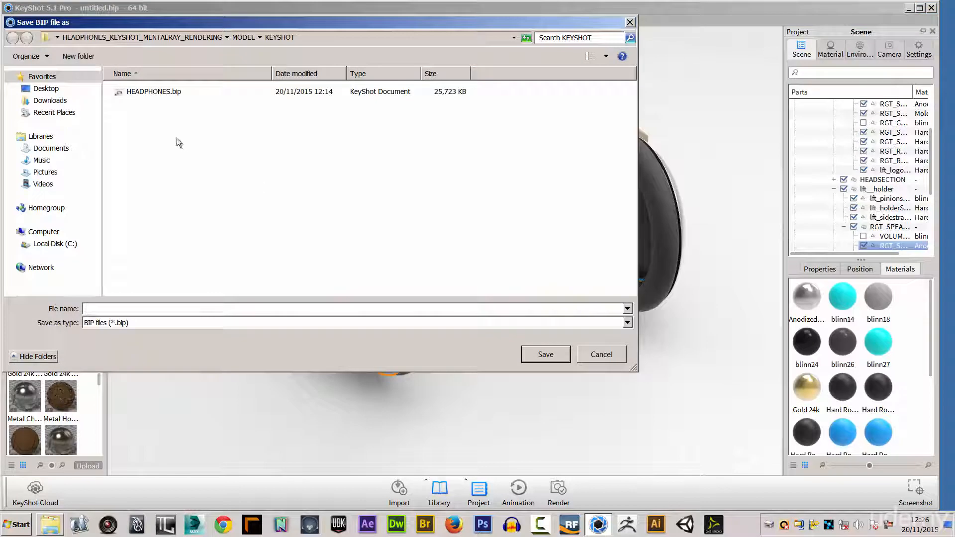
click(148, 92)
click(545, 356)
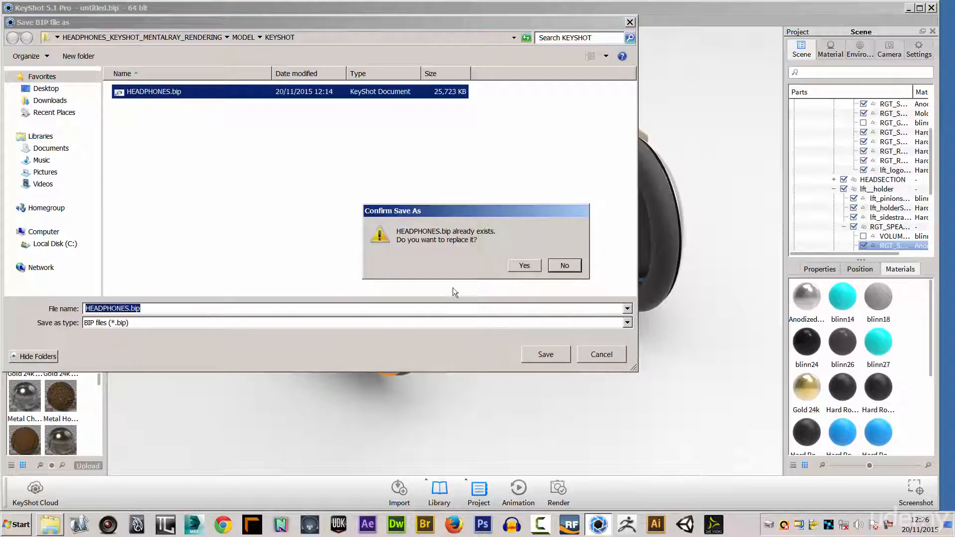
click(537, 267)
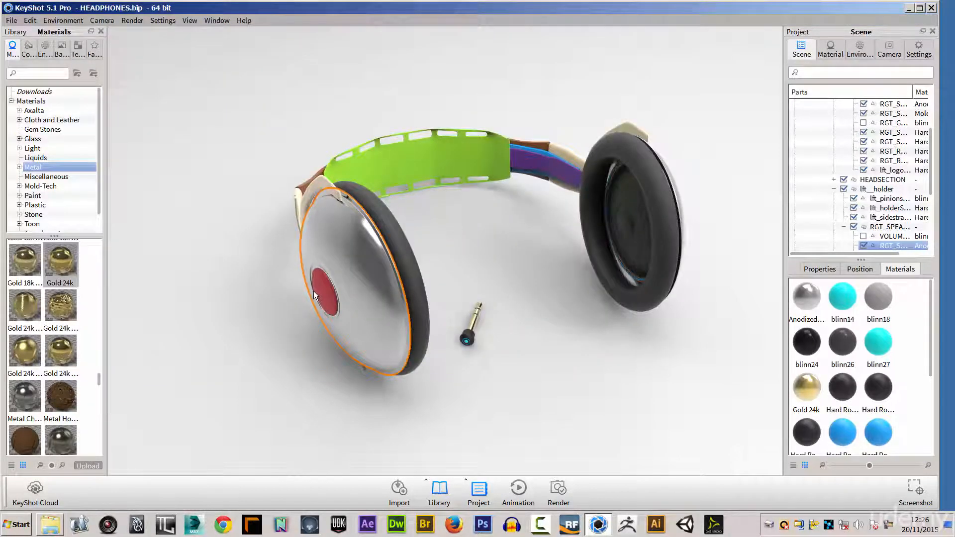
Change the diffuse colour of the beige side straps between the headband and the ear-cup holders to a neutral light grey
click(304, 386)
drag(320, 380, 422, 300)
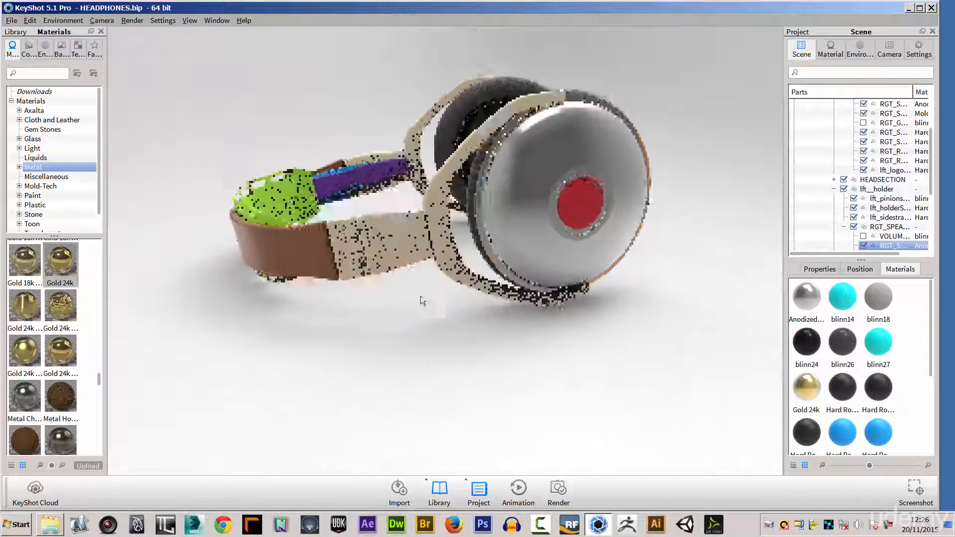
click(386, 231)
double_click(386, 231)
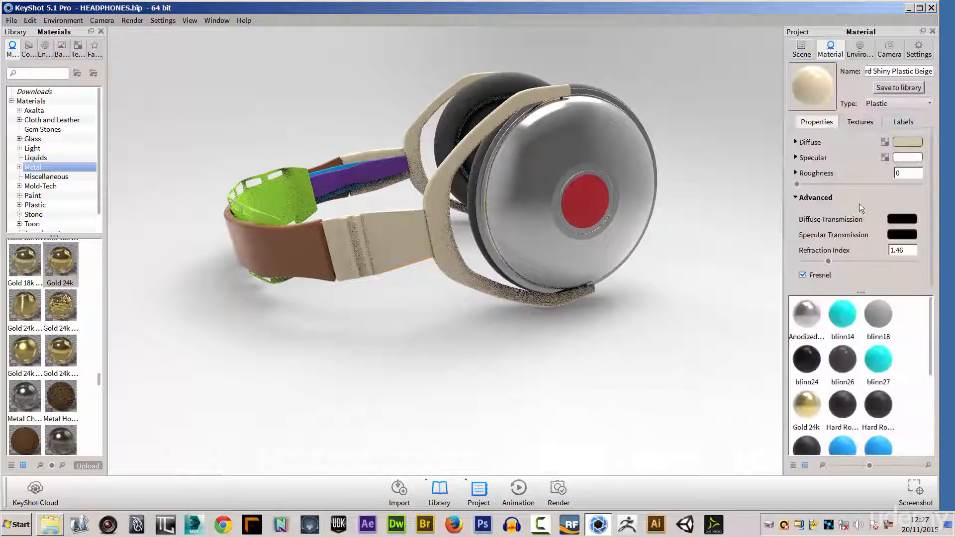
click(908, 143)
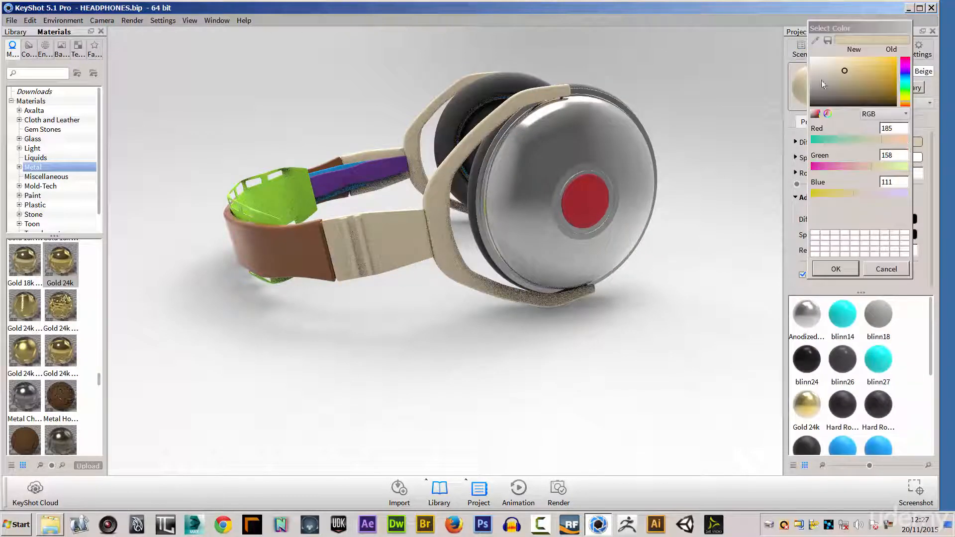
drag(808, 70, 808, 71)
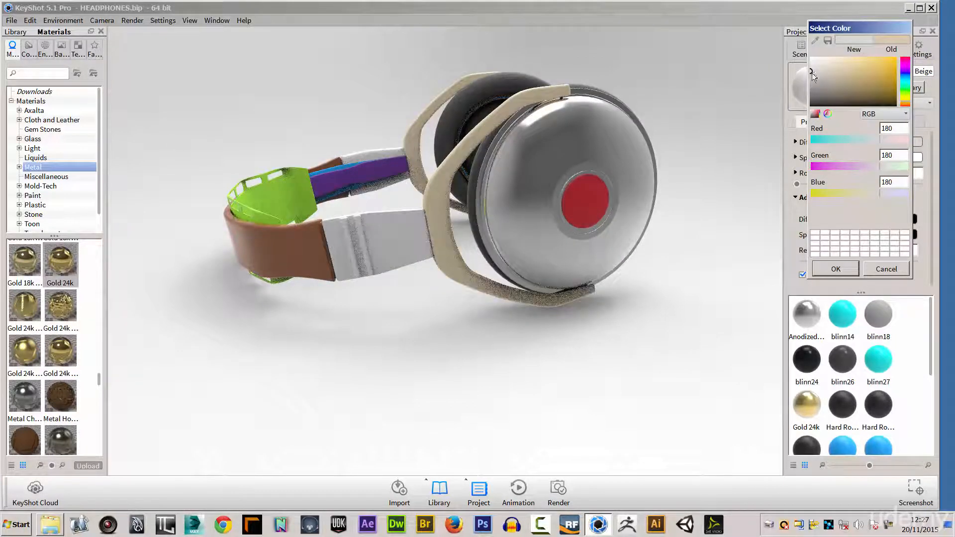
drag(810, 72, 809, 73)
click(843, 270)
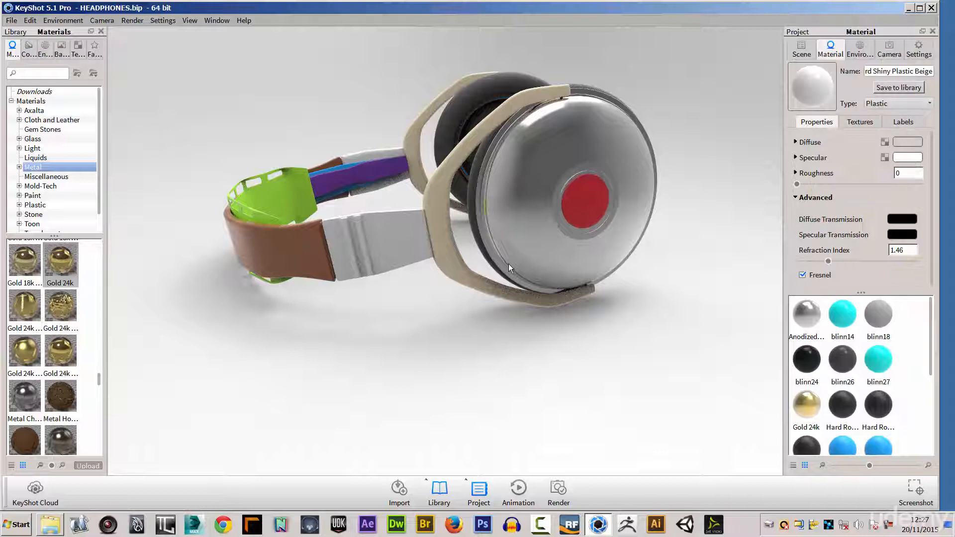
Change the diffuse colour of the brown outer headband to a neutral grey, RGB 106, 106, 106
double_click(305, 253)
click(902, 143)
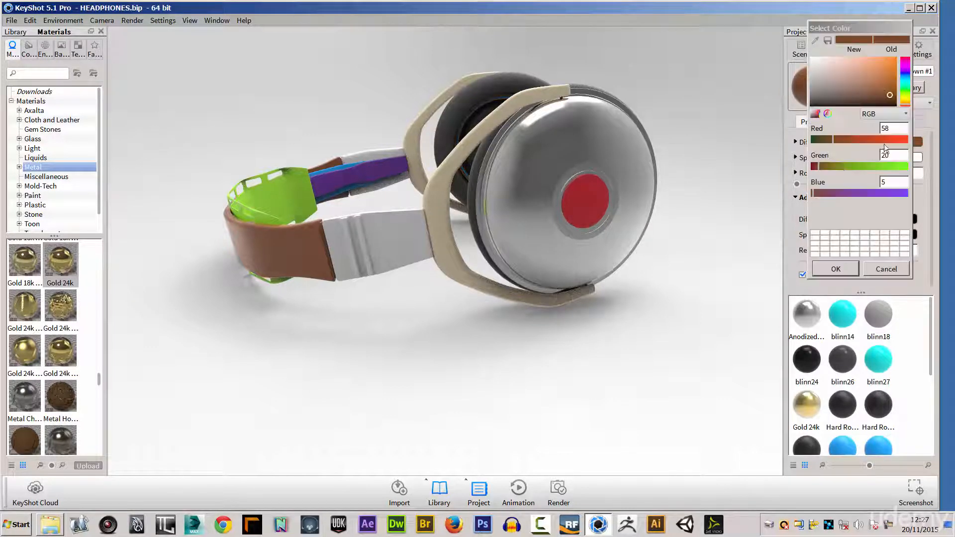
double_click(884, 128)
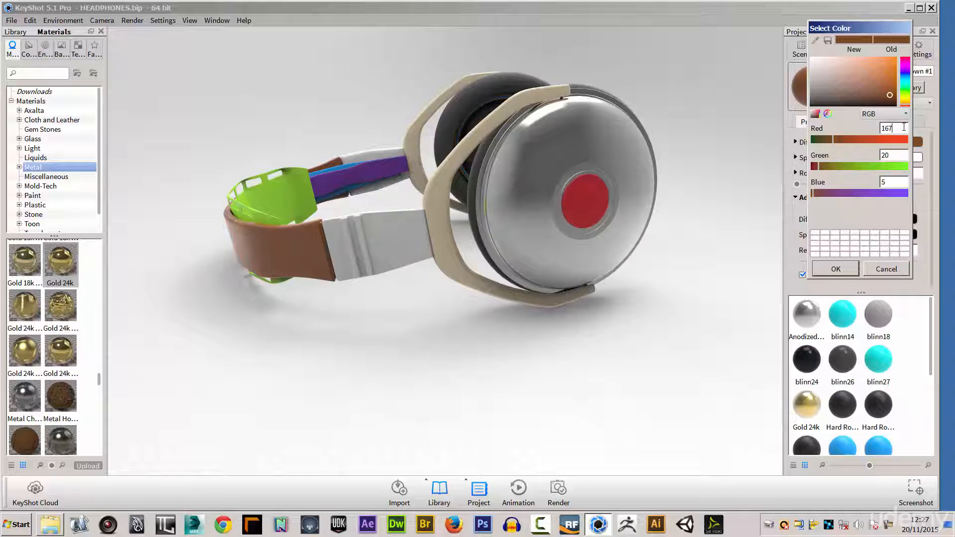
drag(899, 124, 879, 183)
text(167)
text(167)
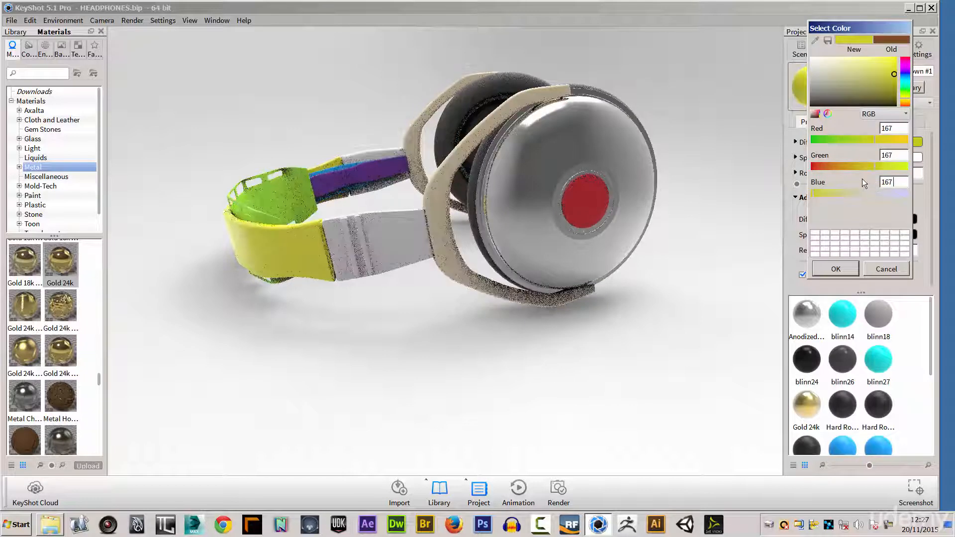
click(897, 154)
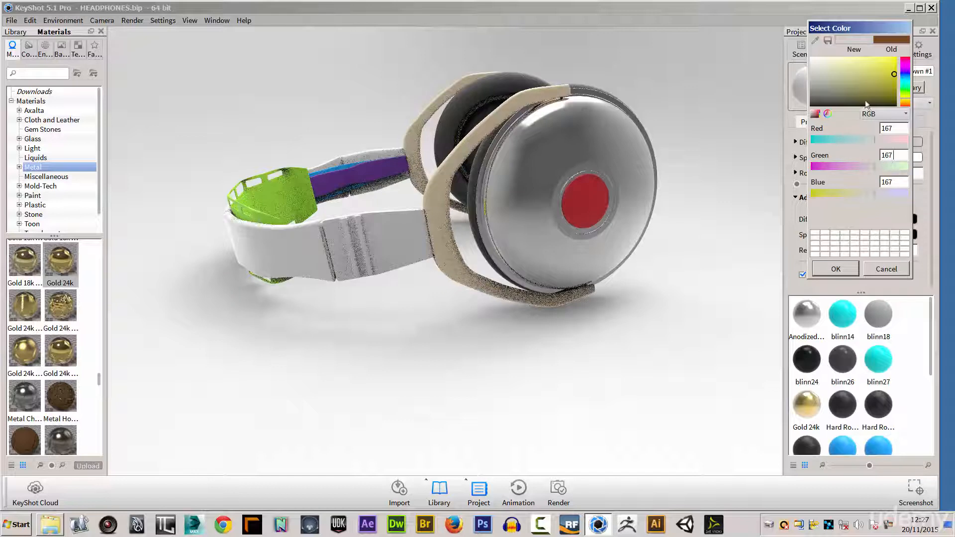
mouse_move(894, 75)
mouse_down()
mouse_move(801, 75)
mouse_move(798, 64)
mouse_up()
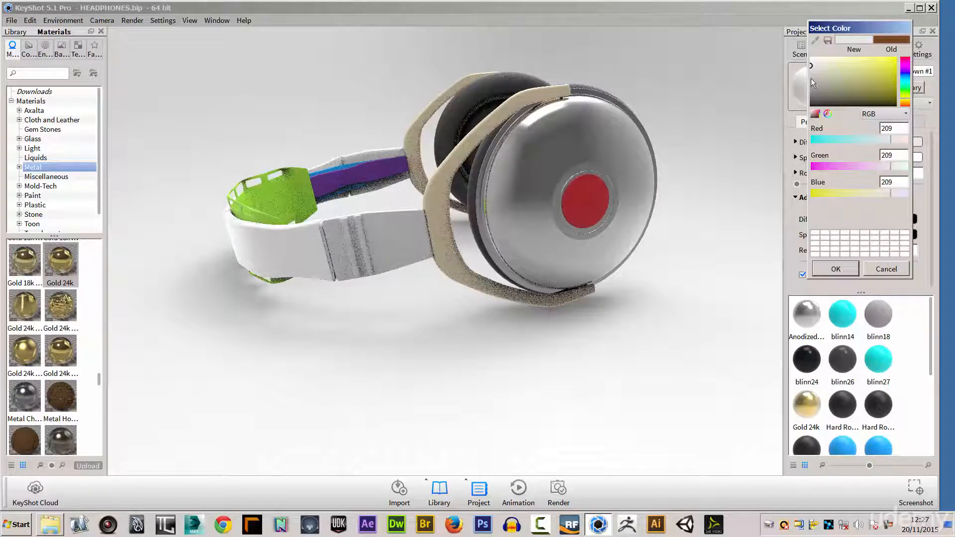
drag(813, 63, 810, 85)
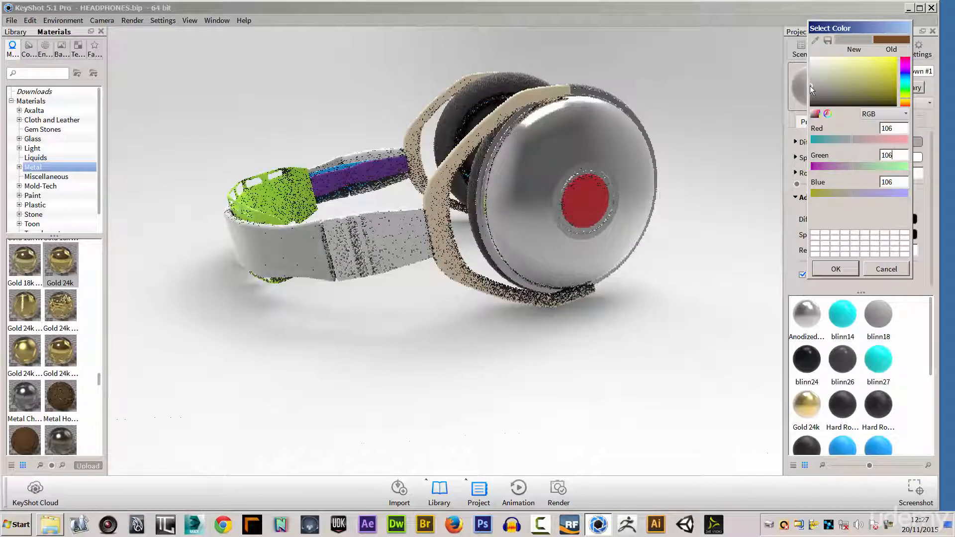
Change the diffuse colour of the beige ear-cup holders to a near-white grey, RGB 224, 224, 224
double_click(435, 211)
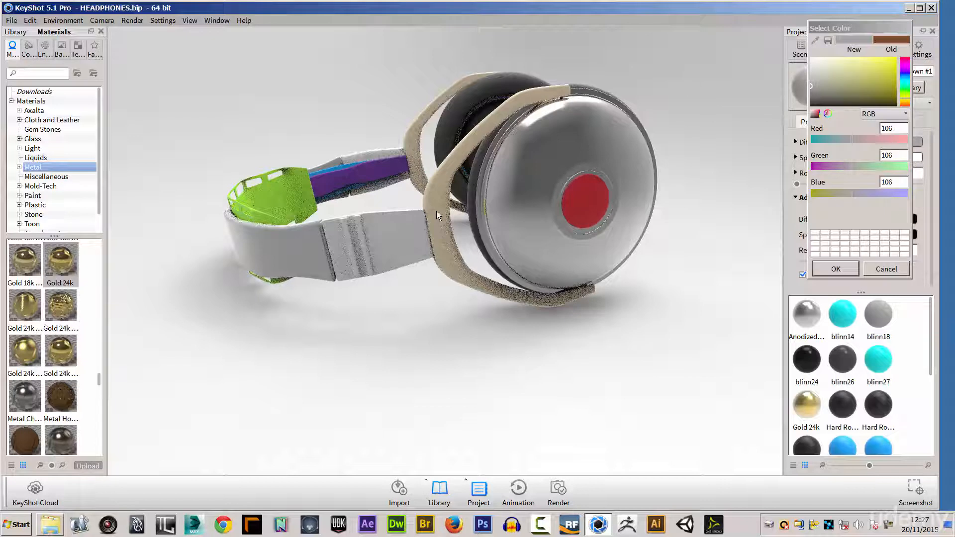
click(904, 143)
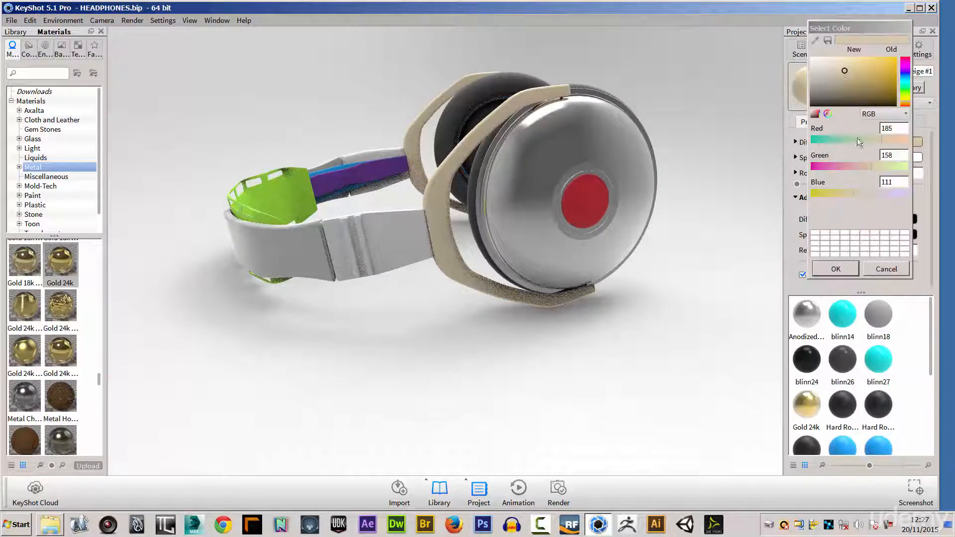
click(810, 66)
drag(809, 66, 808, 62)
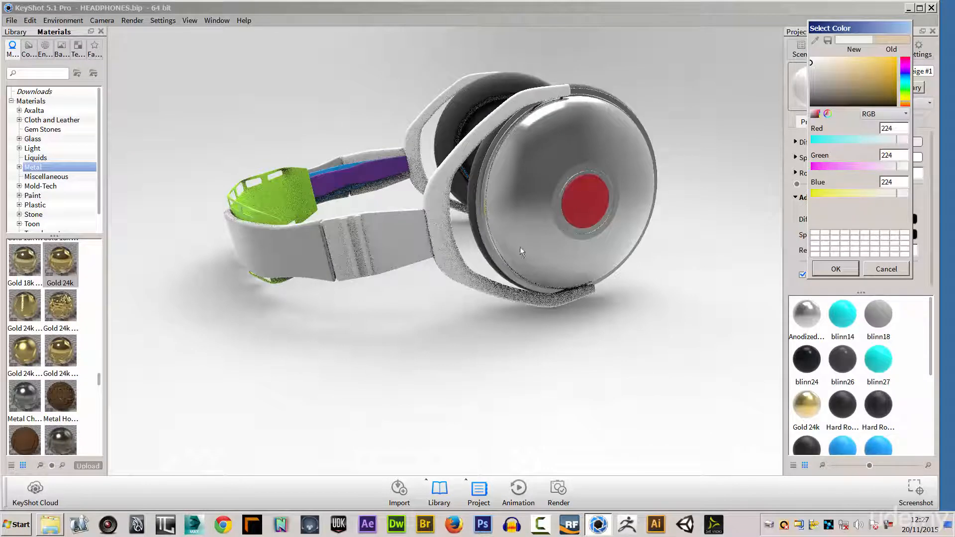
Change the diffuse colour of the lime green slotted inner headband to near black, RGB 3, 3, 3
drag(371, 290, 326, 269)
double_click(326, 269)
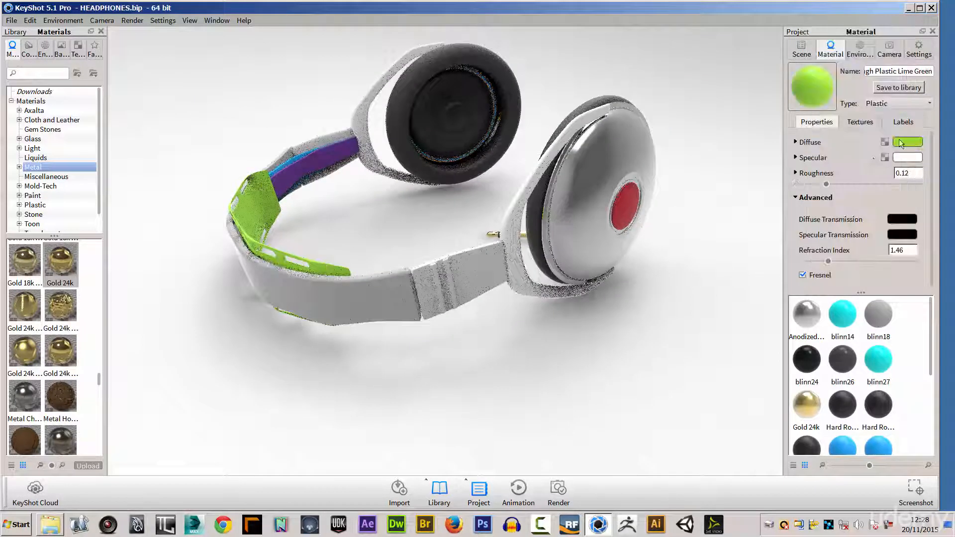
click(908, 143)
drag(842, 73, 806, 108)
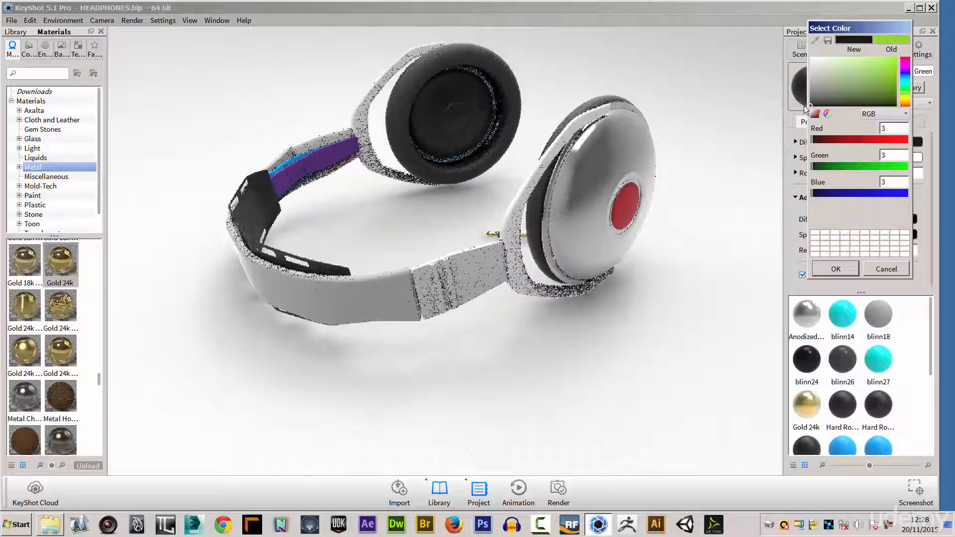
Change the diffuse colour of the purple inner side strap to dark grey, RGB 46, 46, 46
click(317, 166)
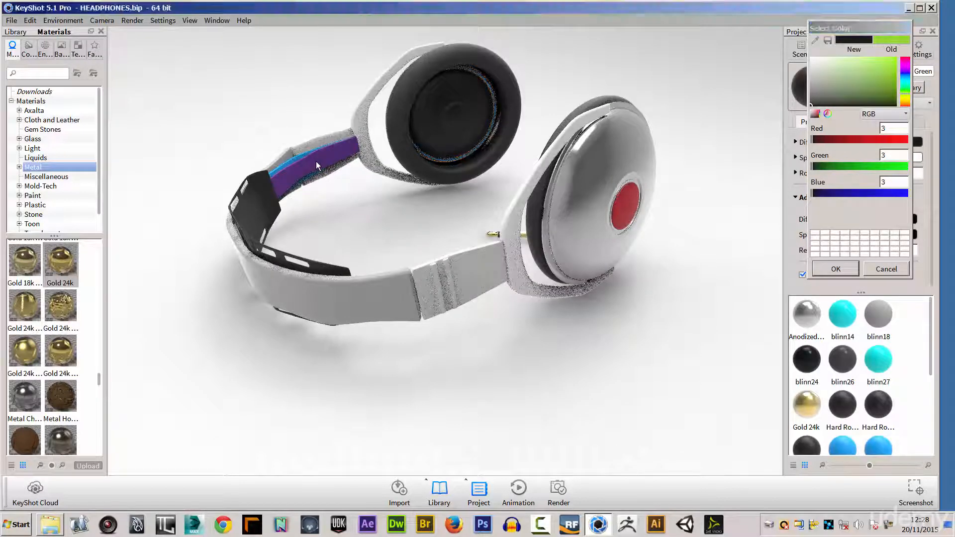
double_click(317, 165)
click(907, 141)
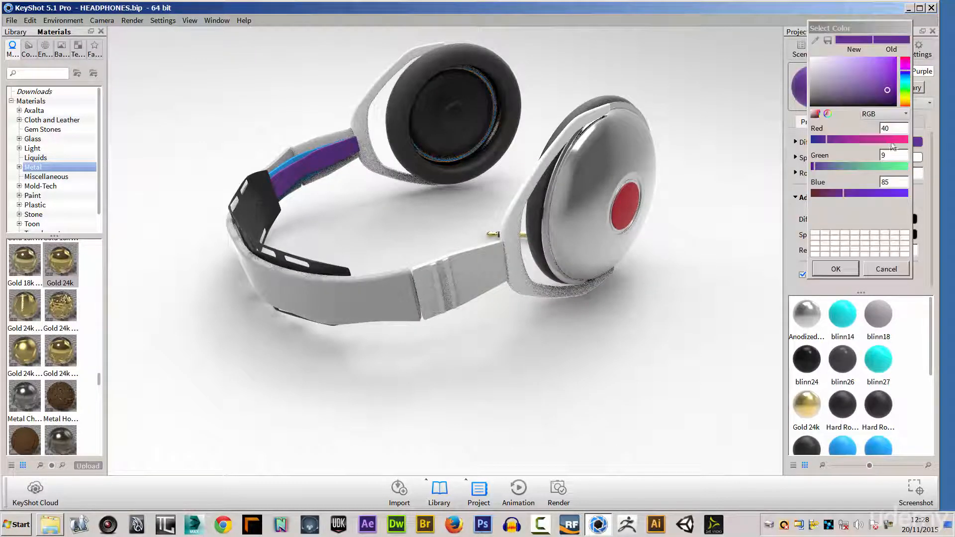
drag(816, 94, 809, 99)
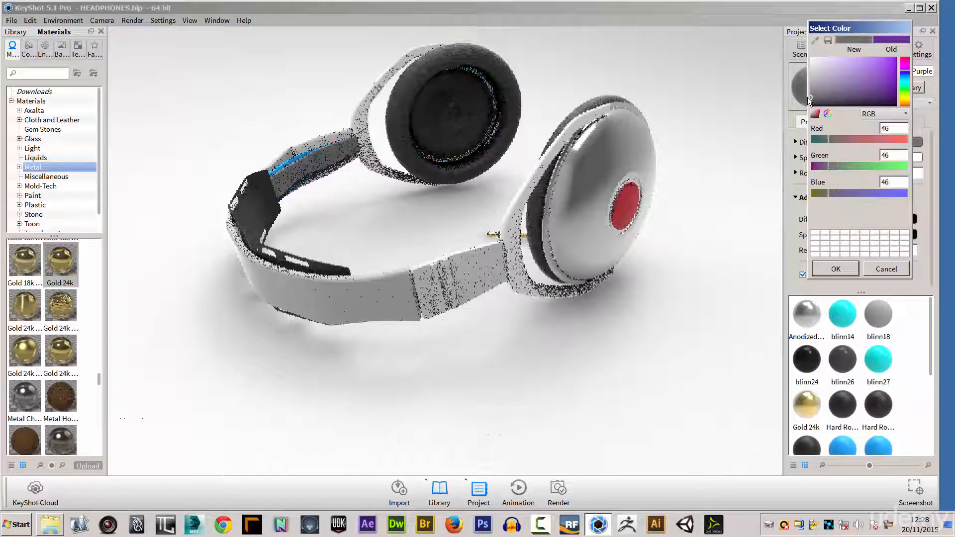
Change the diffuse colour of the light blue strip beside the inner side strap to pure black, RGB 0, 0, 0
click(292, 163)
double_click(291, 158)
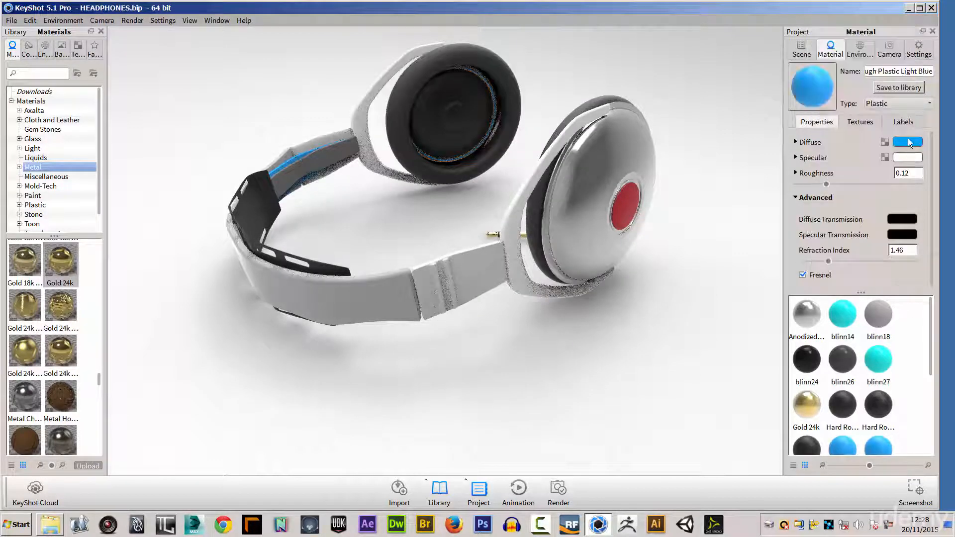
click(909, 143)
click(811, 104)
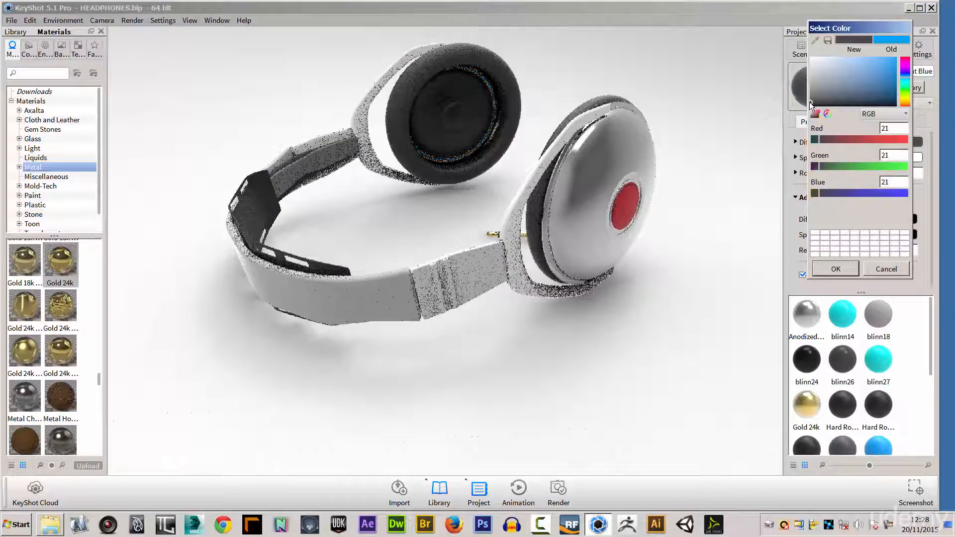
drag(808, 103, 809, 112)
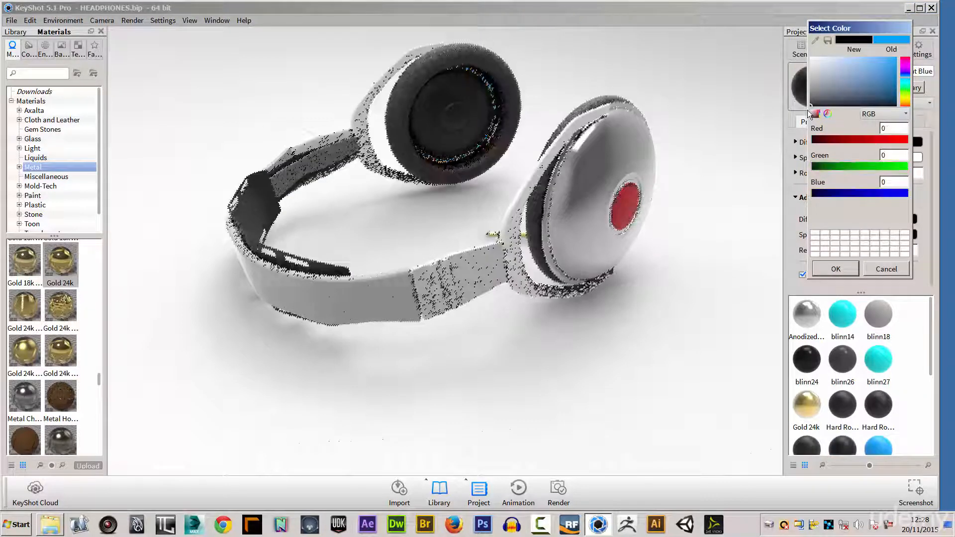
Change the diffuse colour of the red logo disc on the ear cup to light grey, RGB 185, 185, 185
click(647, 110)
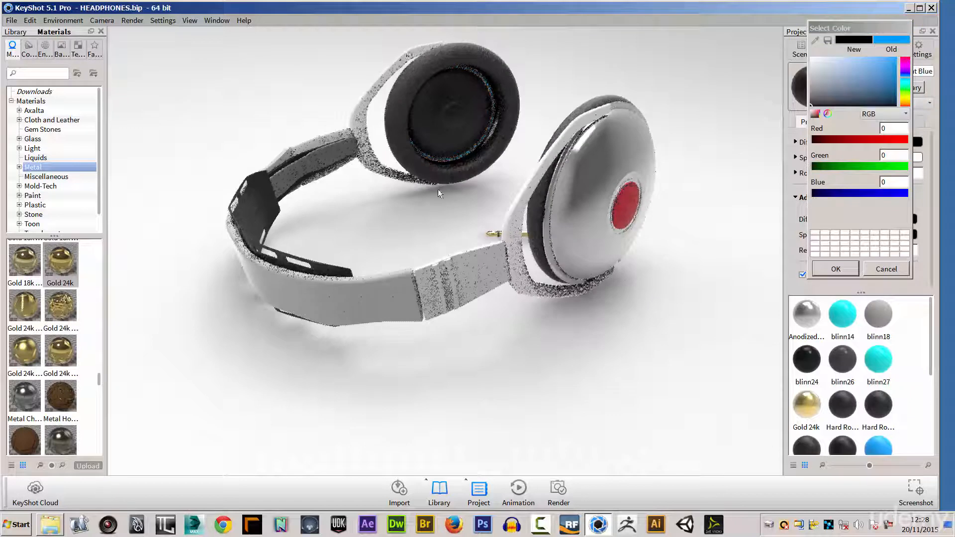
drag(418, 208, 394, 212)
drag(707, 165, 533, 144)
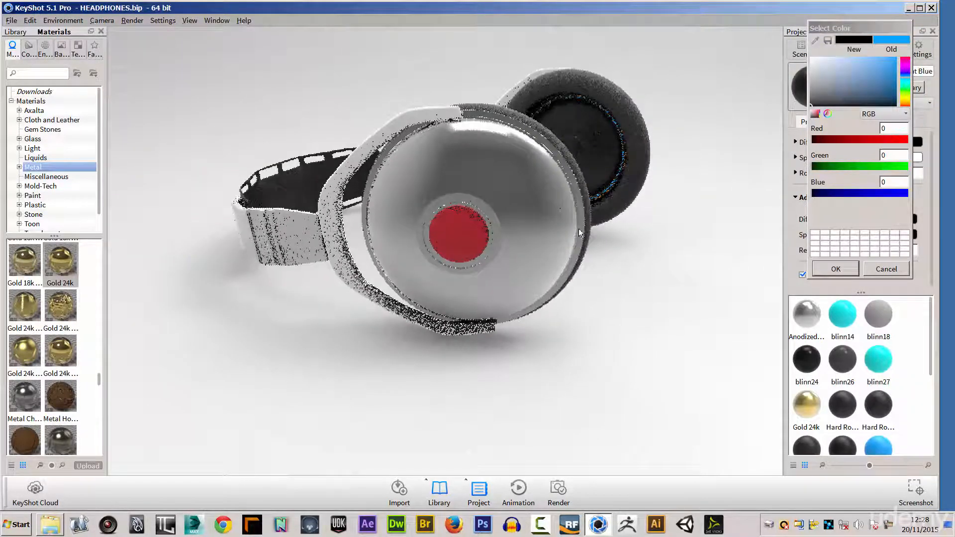
drag(672, 263, 607, 265)
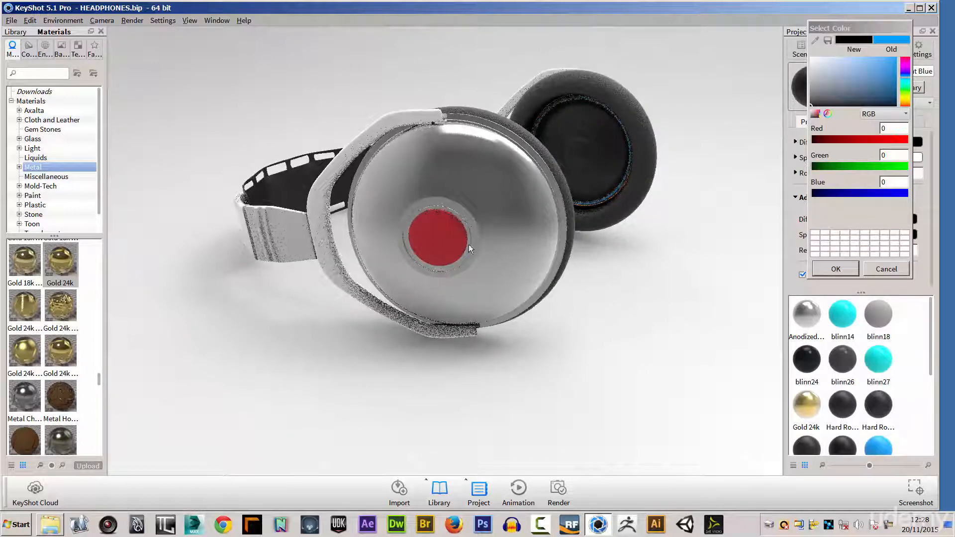
double_click(433, 237)
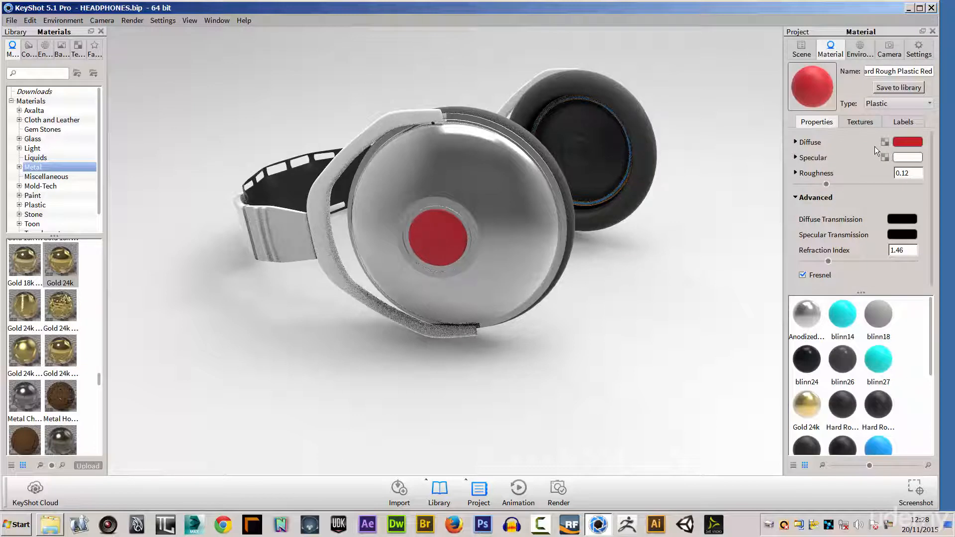
click(904, 142)
drag(843, 86, 803, 70)
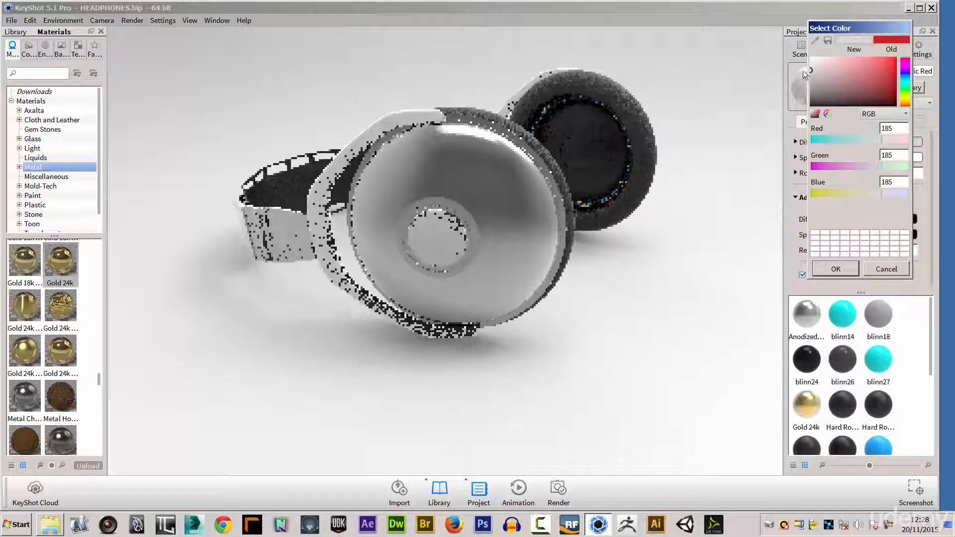
click(836, 269)
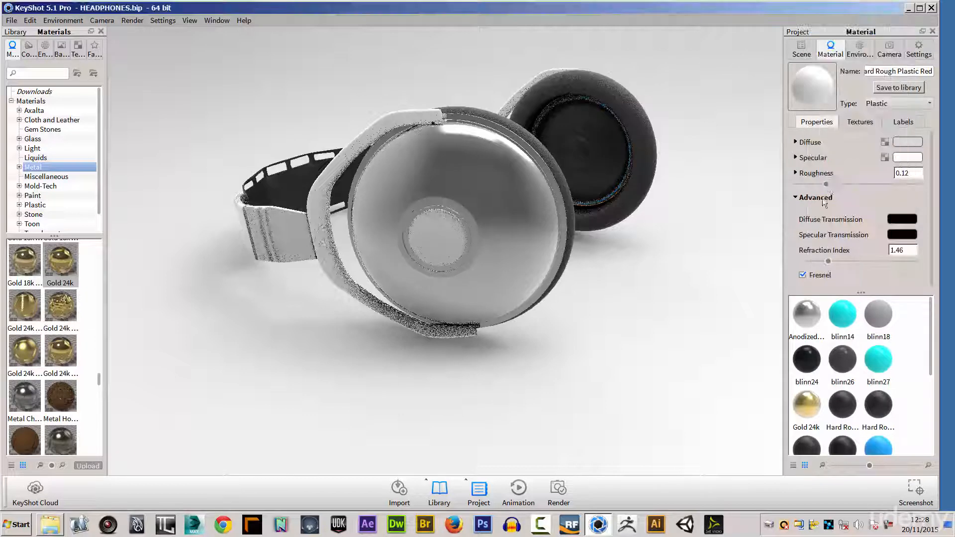
Apply LOGOdiffuse.jpg from the HEADPHONES sourceimages folder as the logo disc's colour texture, mapped by UV Coordinates
click(857, 124)
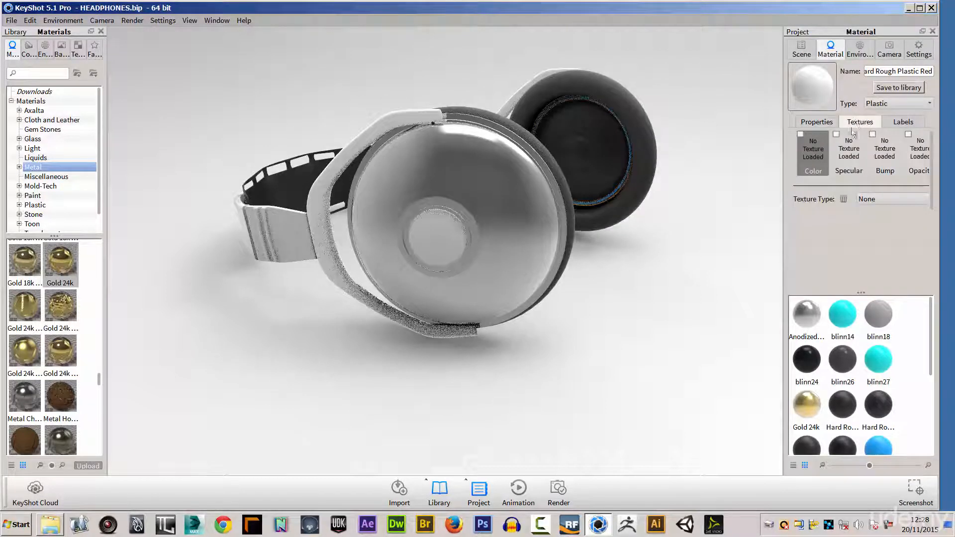
click(800, 134)
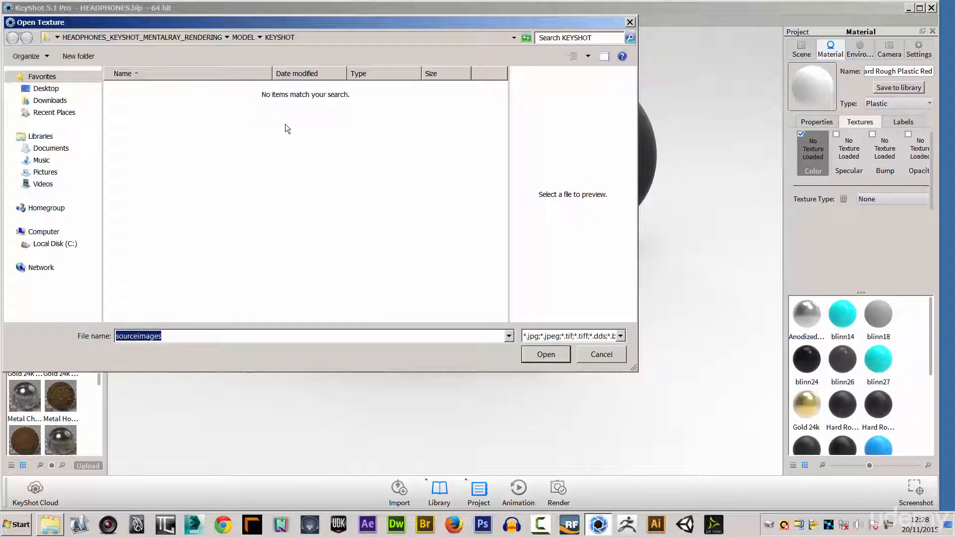
click(192, 38)
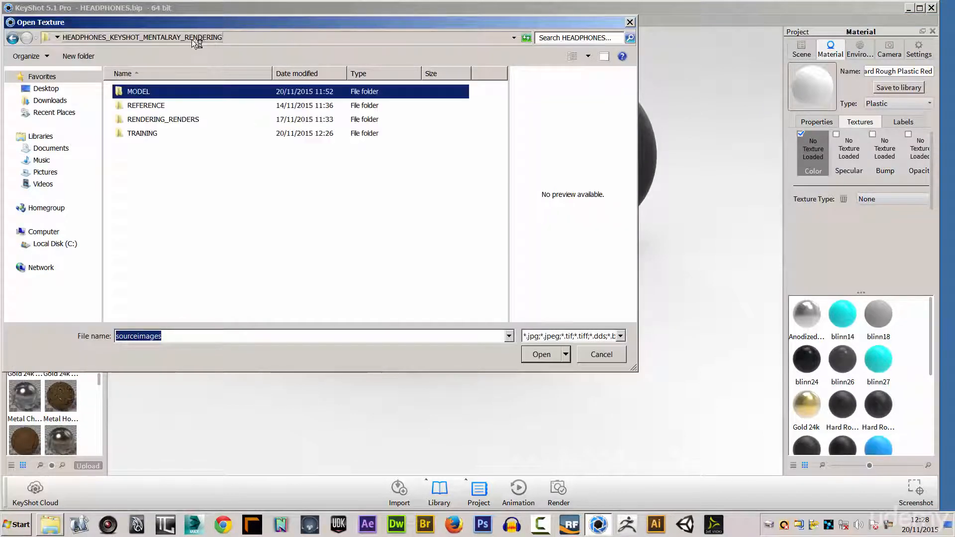
double_click(136, 92)
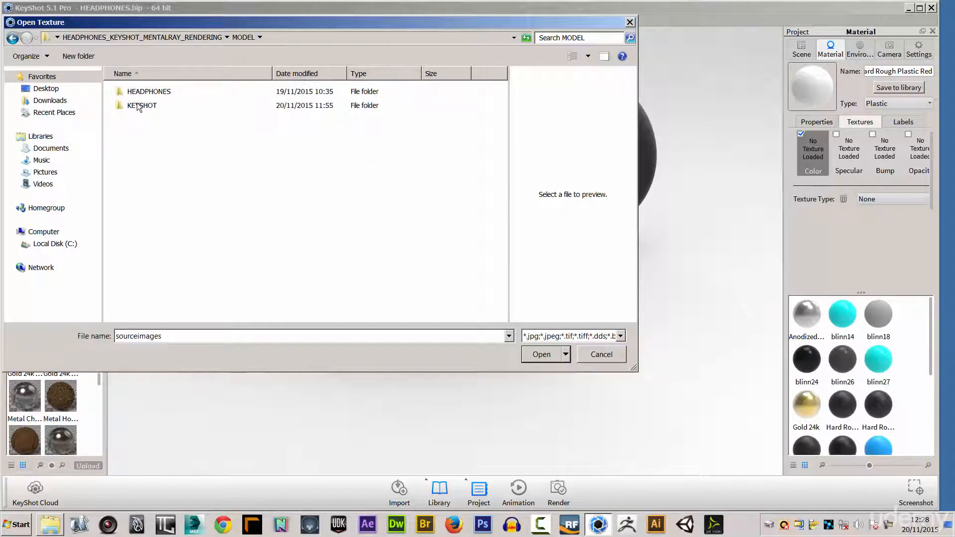
double_click(148, 93)
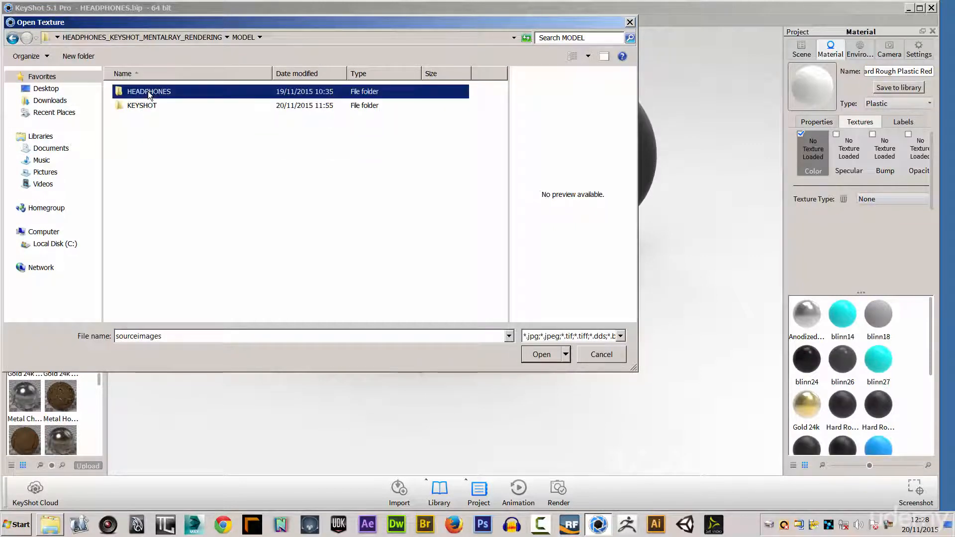
double_click(138, 260)
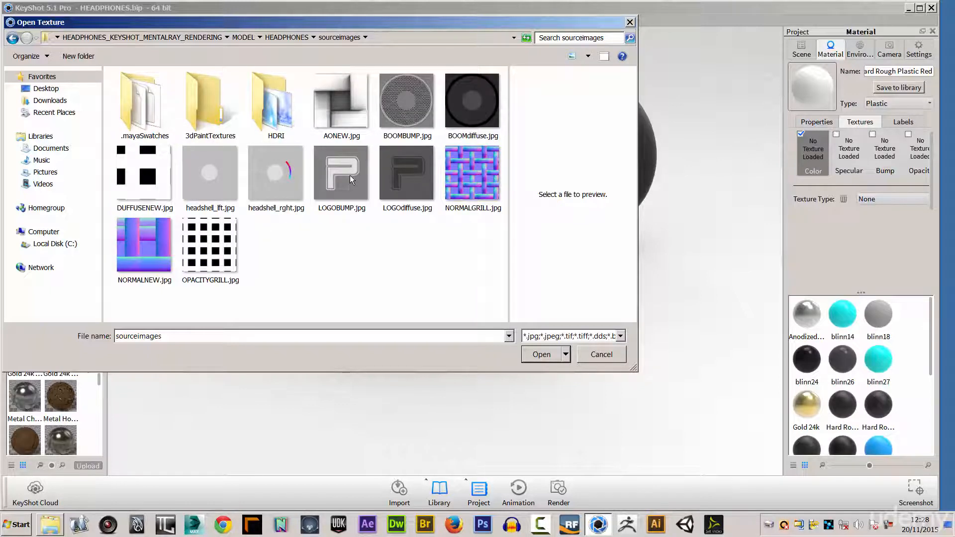
click(406, 177)
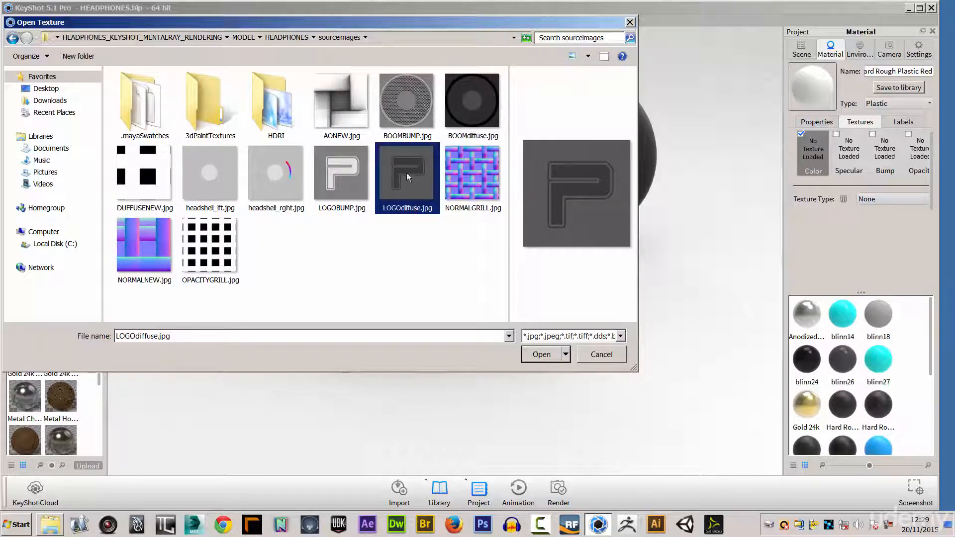
click(538, 354)
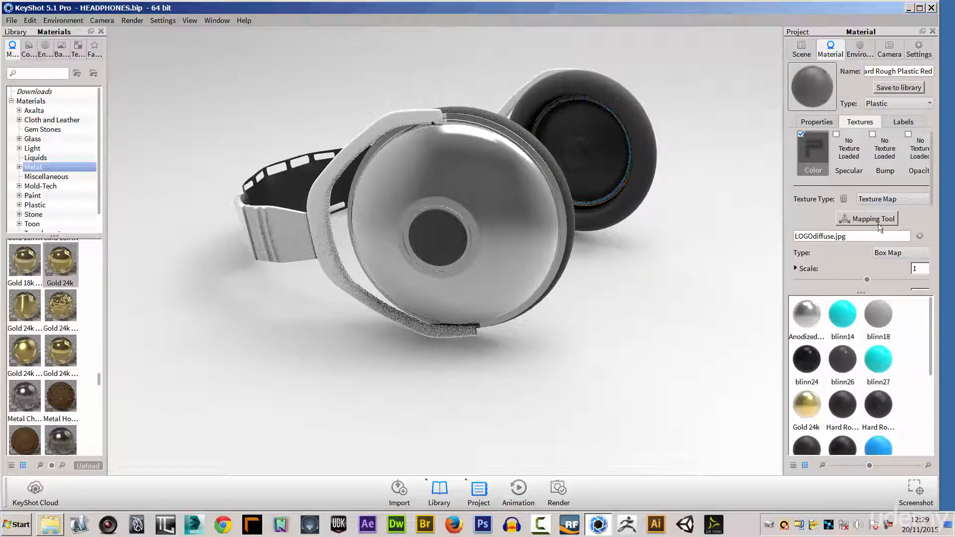
click(892, 252)
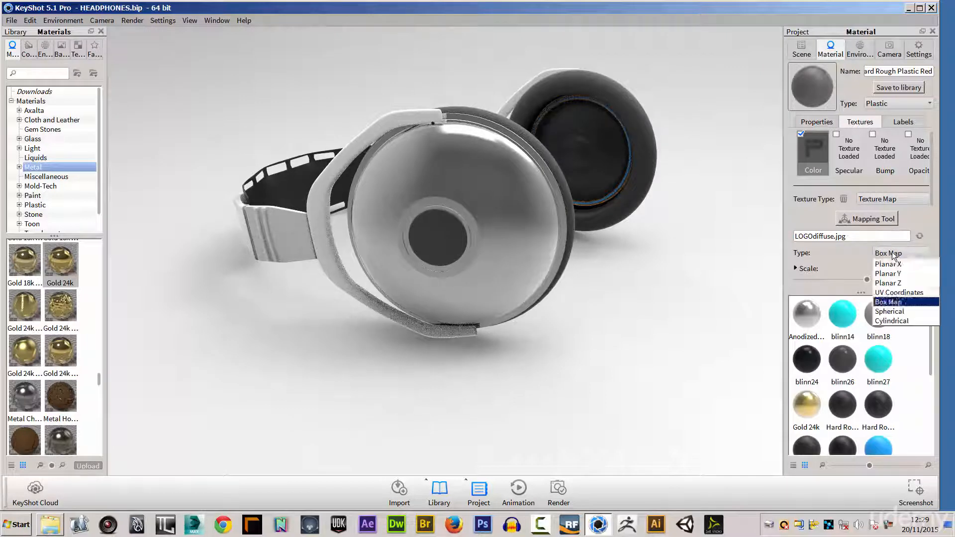
click(897, 294)
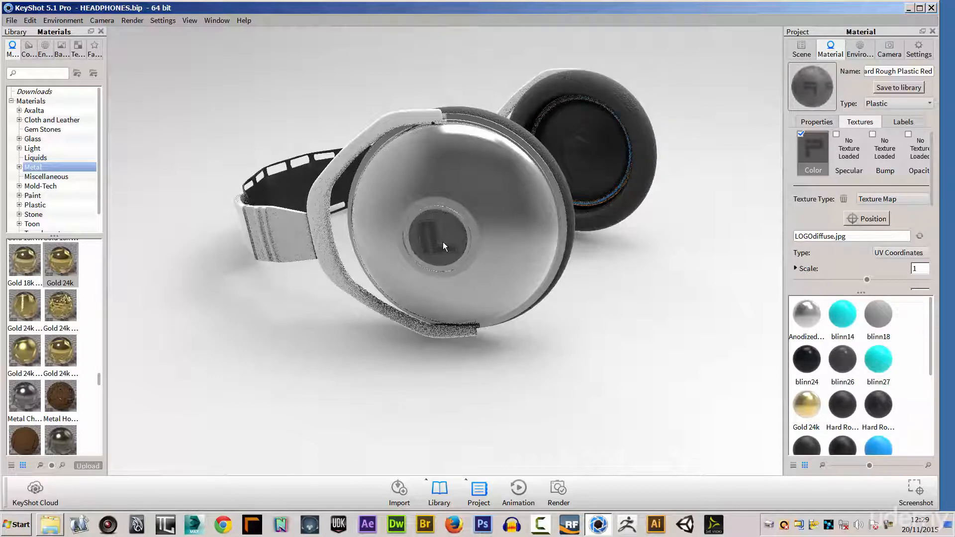
scroll(645, 287, up, 5)
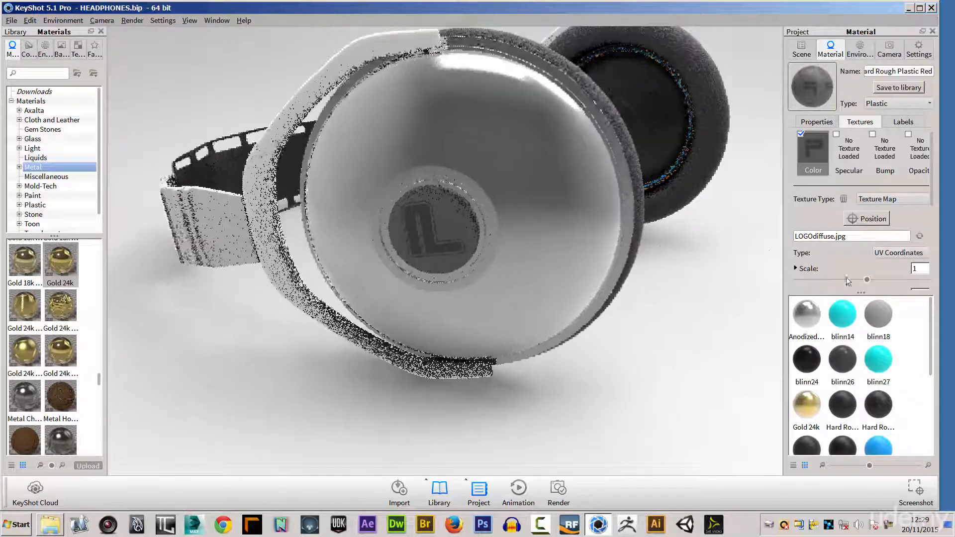
Load LOGOBUMP.jpg as the logo disc's bump texture and set its bump height to 1.6
click(872, 134)
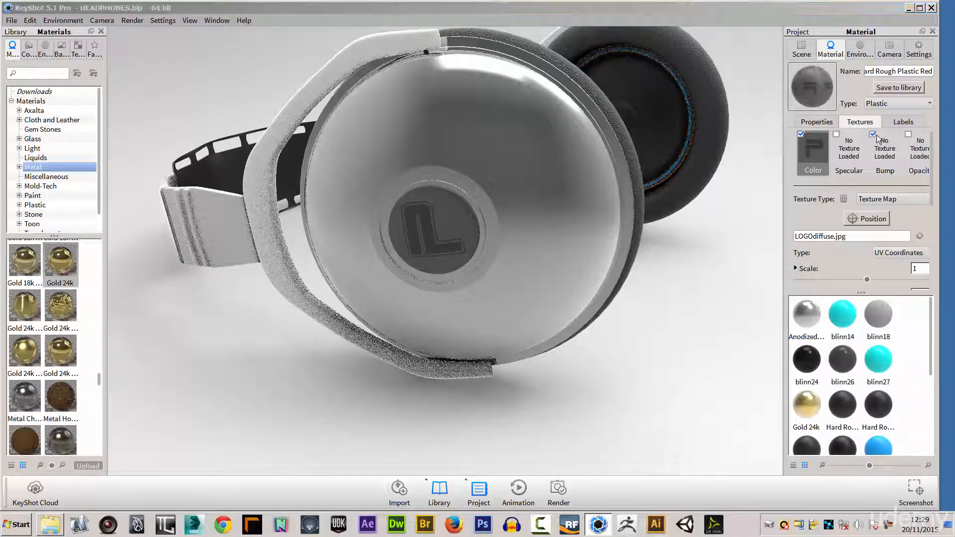
click(327, 180)
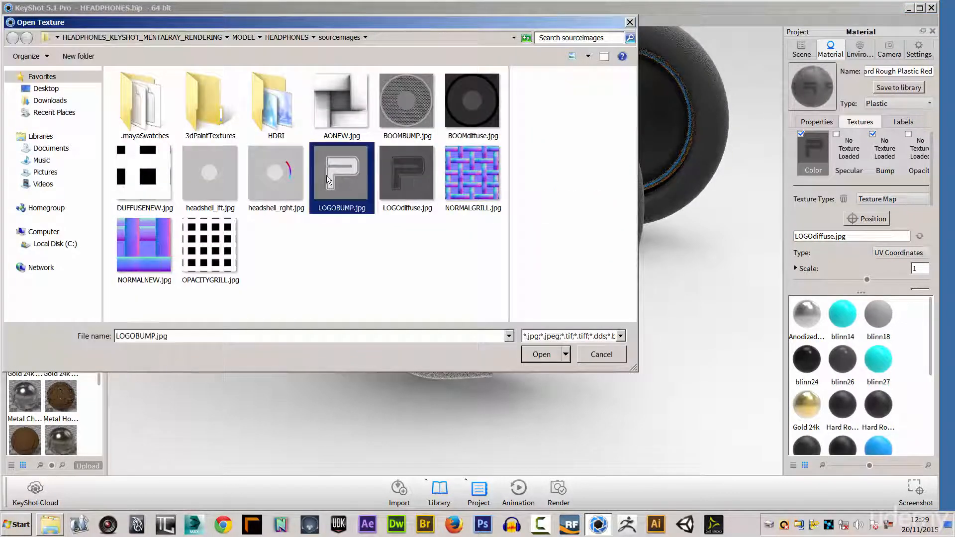
click(545, 354)
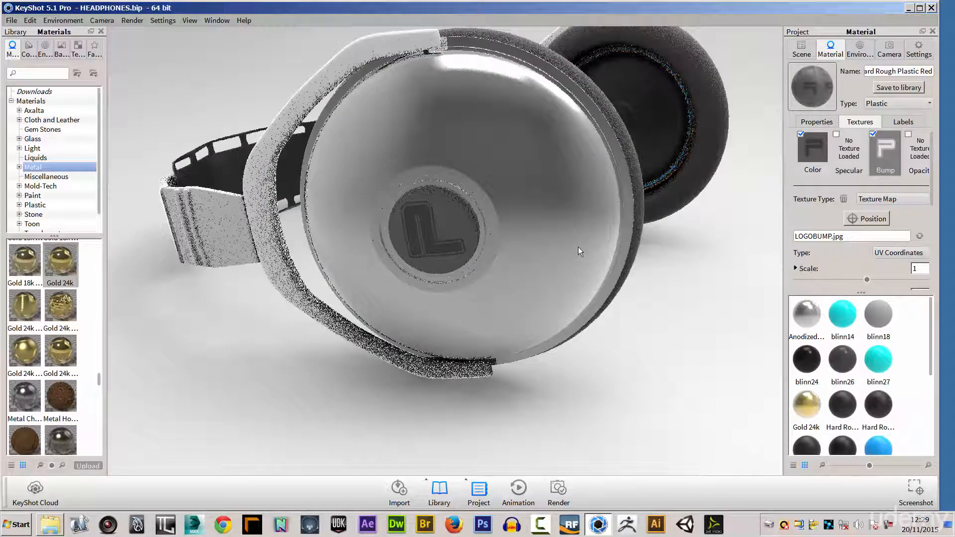
drag(933, 194, 933, 267)
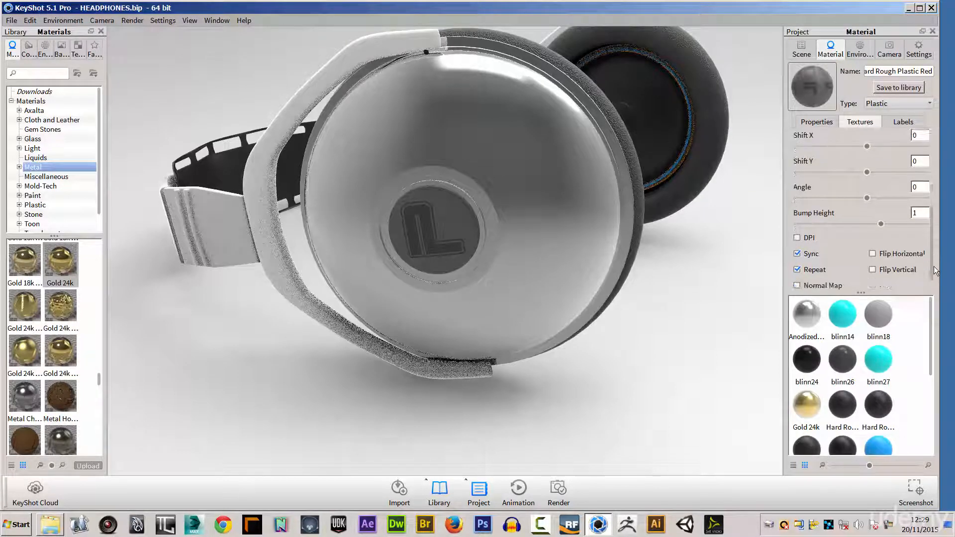
drag(881, 224, 892, 224)
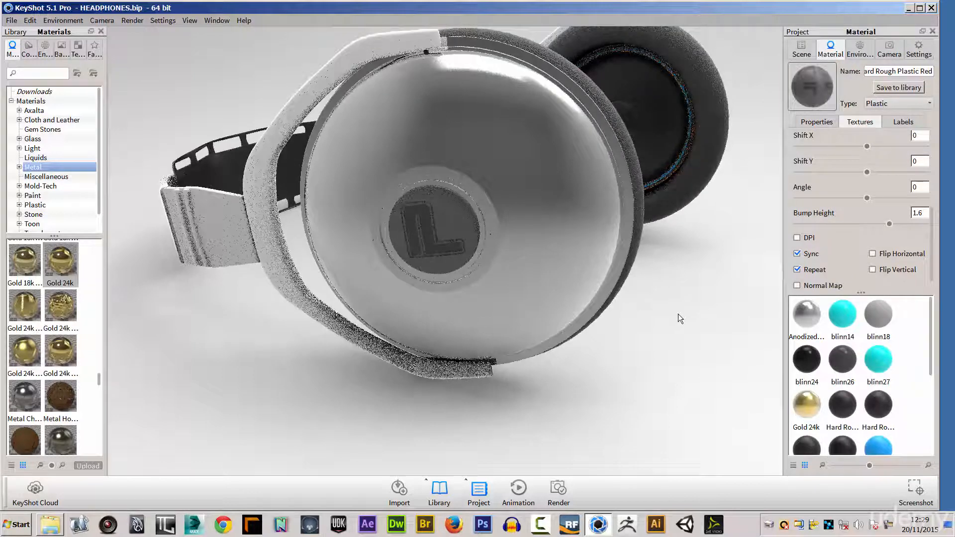
drag(695, 310, 627, 341)
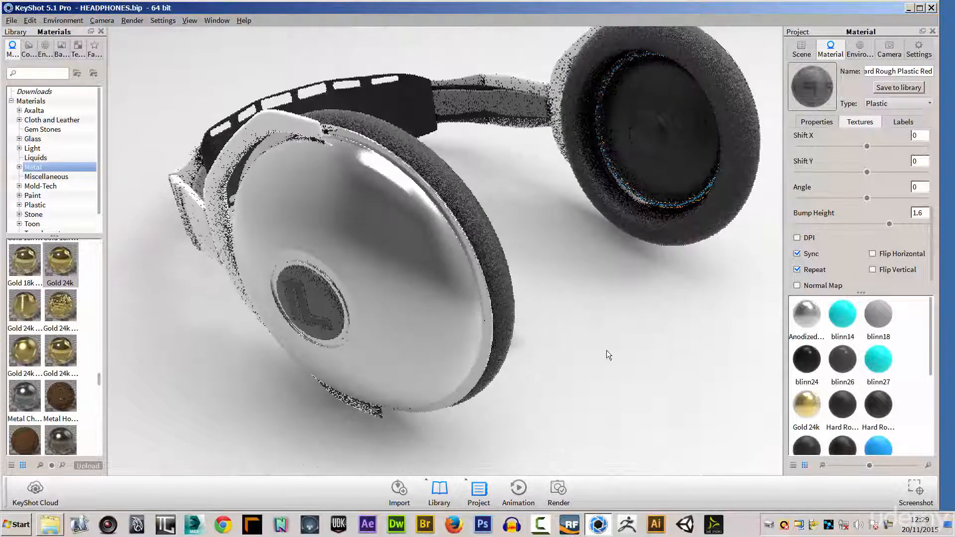
alt+right_drag(612, 336, 781, 342)
drag(671, 358, 565, 356)
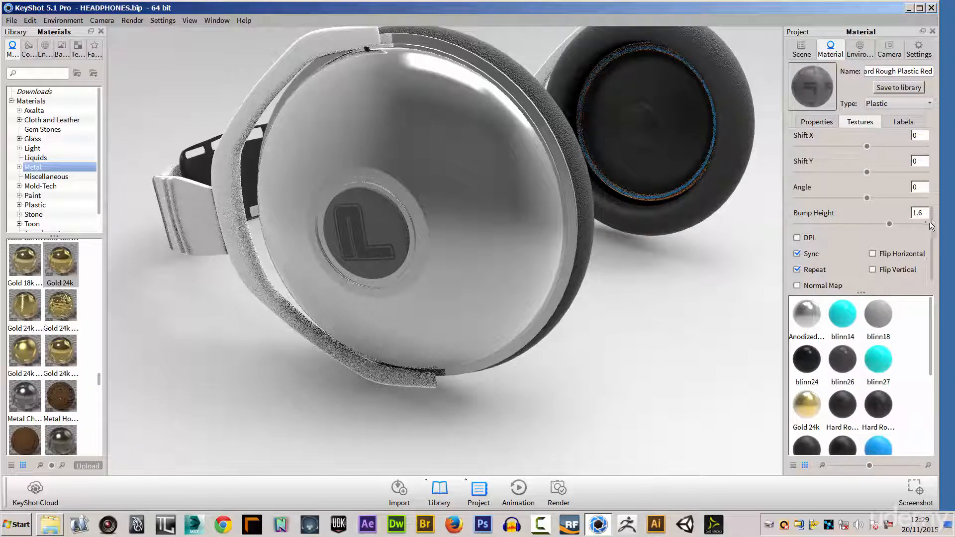
Set the roughness of the logo disc's plastic material to 0
drag(933, 219, 938, 134)
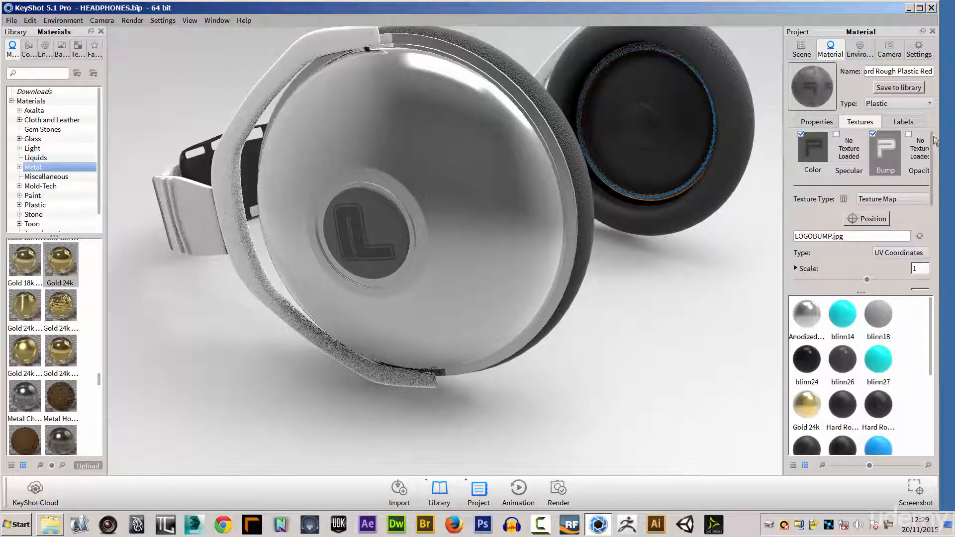
click(816, 122)
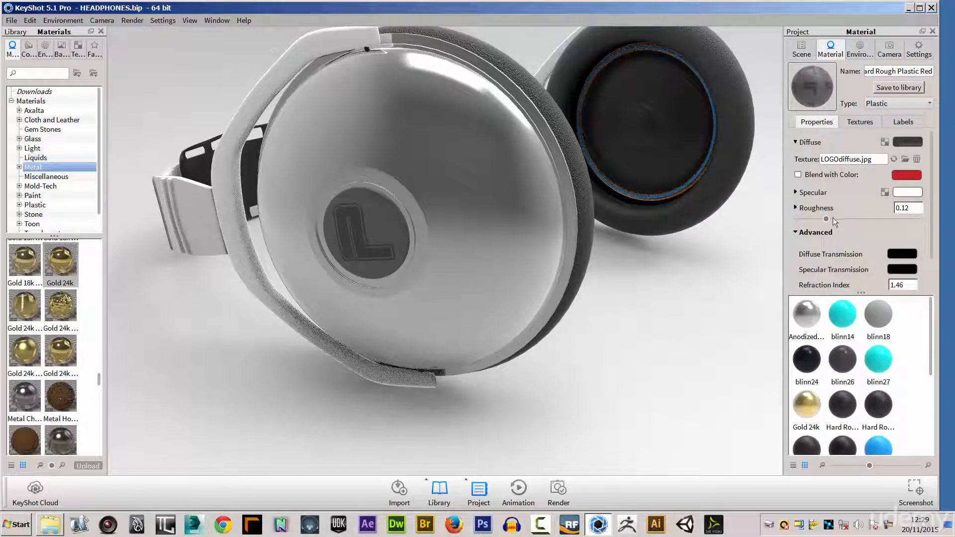
drag(826, 219, 796, 220)
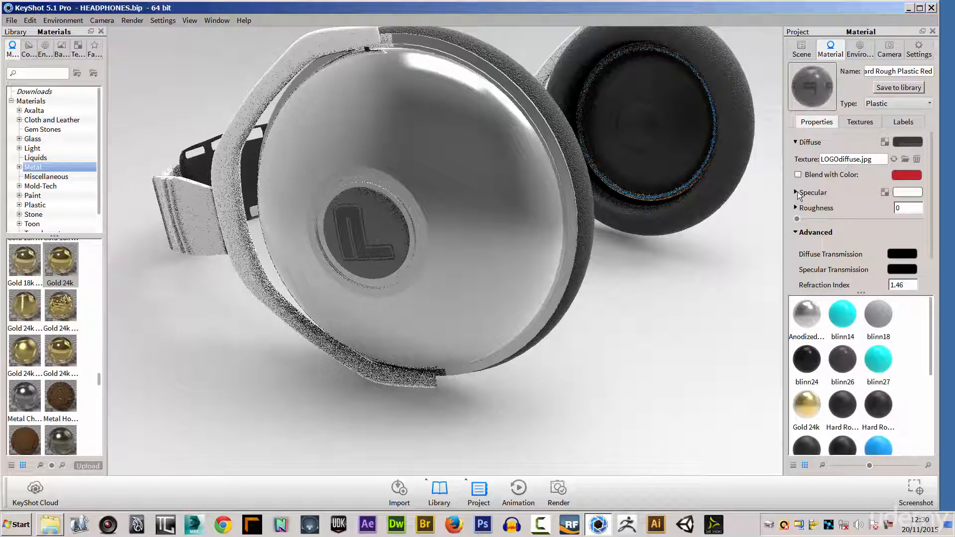
click(912, 193)
click(818, 124)
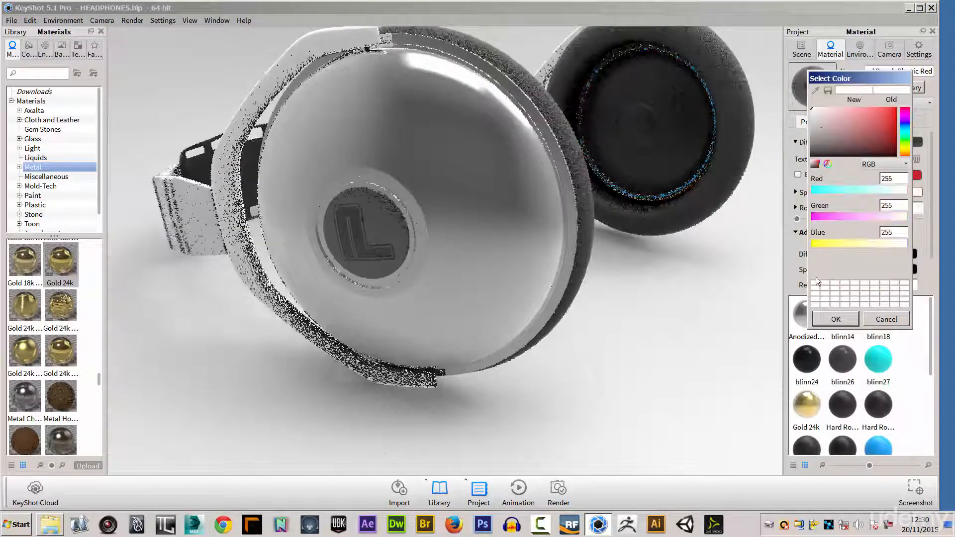
click(828, 319)
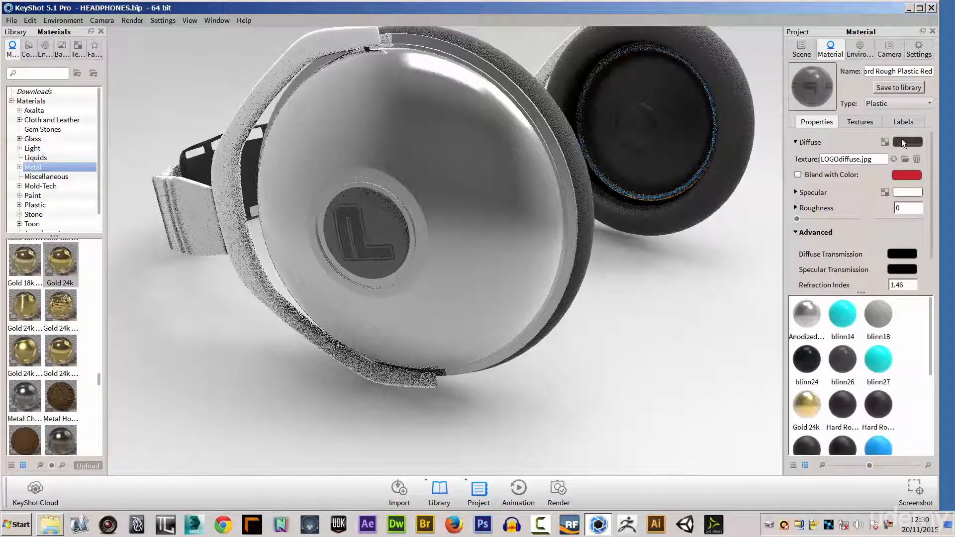
mouse_move(928, 185)
mouse_down()
mouse_move(931, 213)
mouse_move(930, 174)
mouse_up()
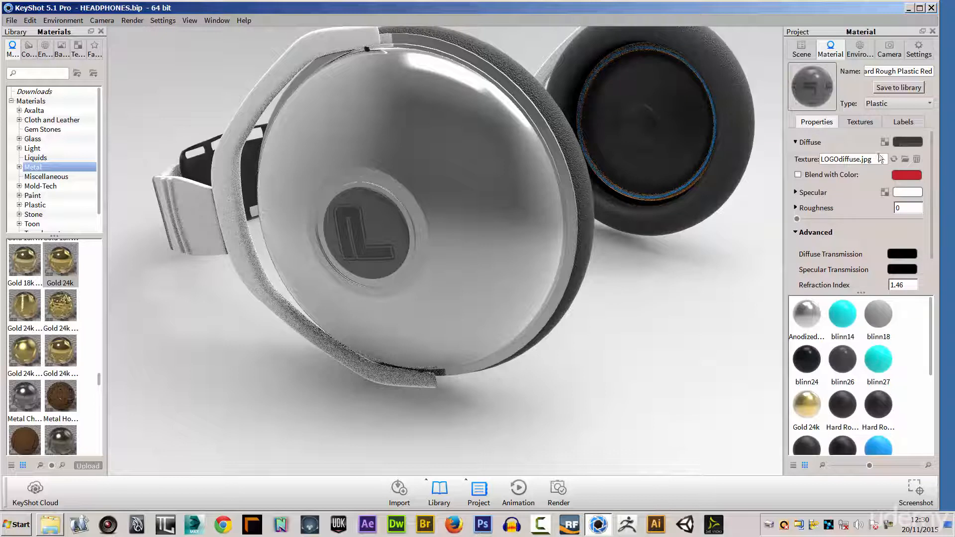
Load LOGOBUMP.jpg as the logo disc's specular texture
click(858, 123)
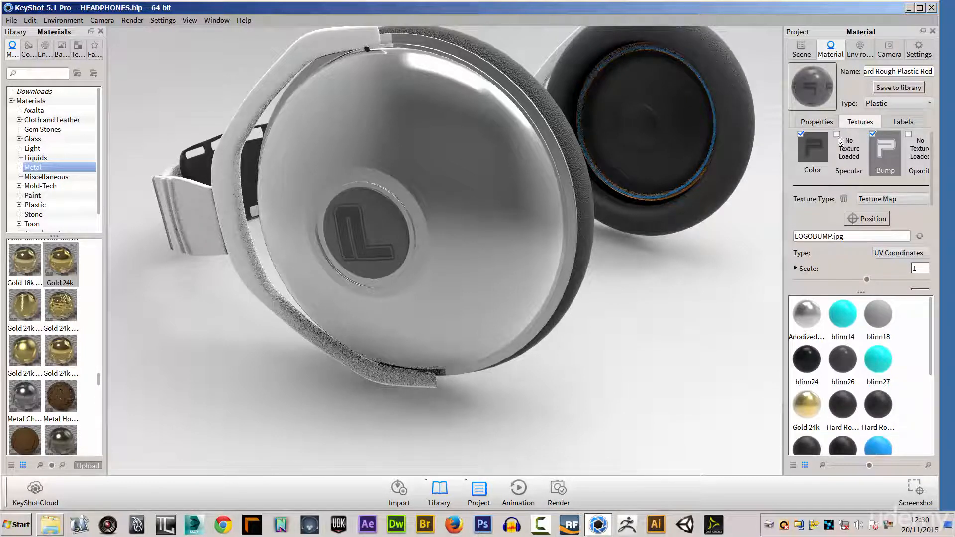
click(837, 134)
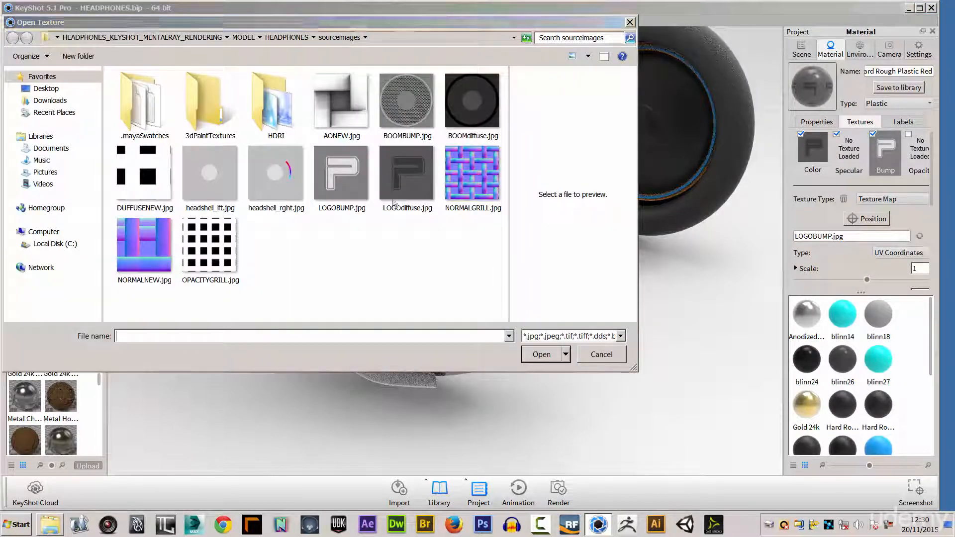
click(327, 199)
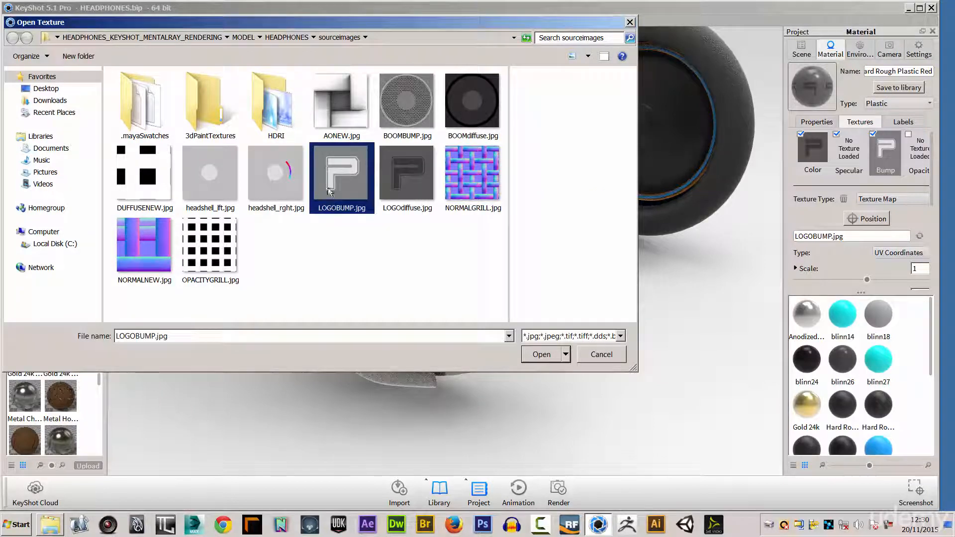
click(528, 354)
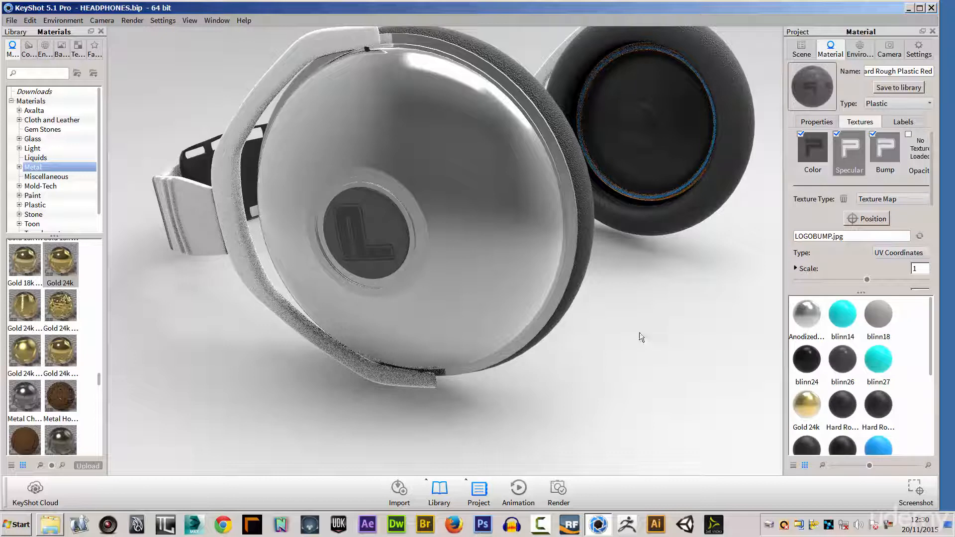
Apply headshell_lft.jpg as the colour texture of the ear cup's Anodized Grey outer shell, mapped by UV Coordinates
drag(640, 304, 503, 157)
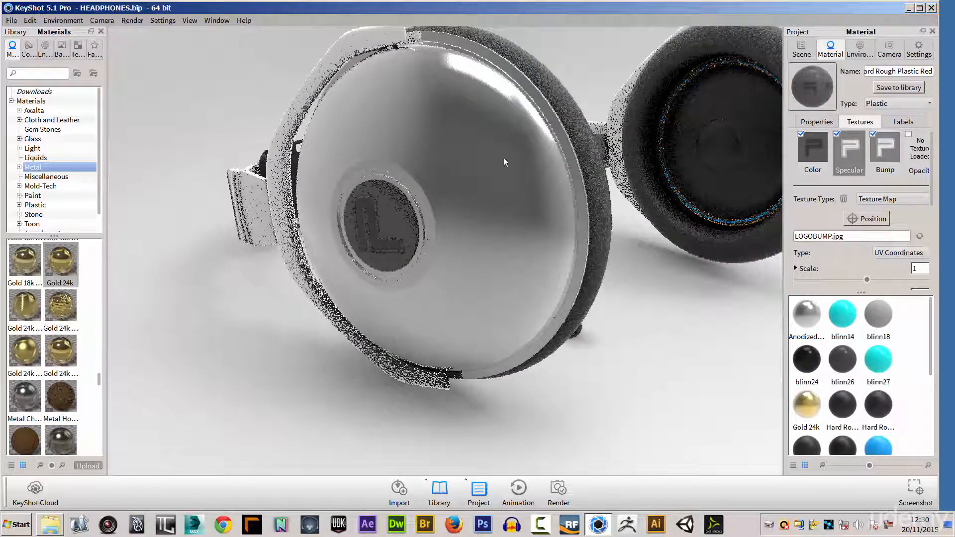
double_click(450, 136)
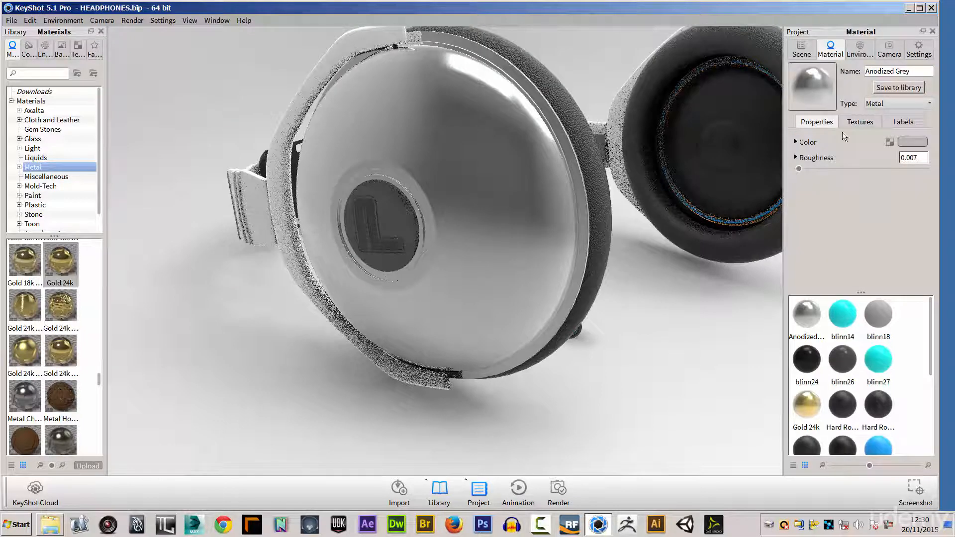
click(856, 124)
click(819, 134)
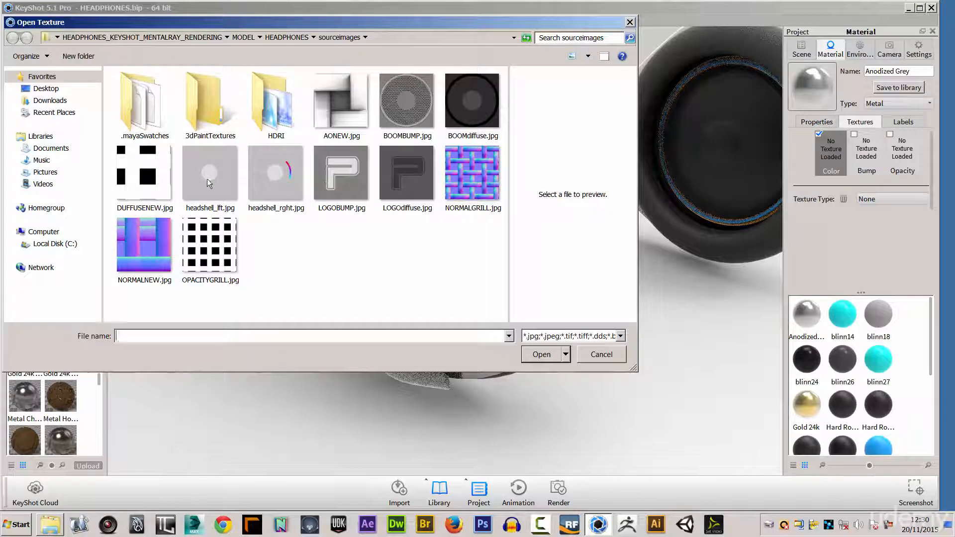
click(205, 178)
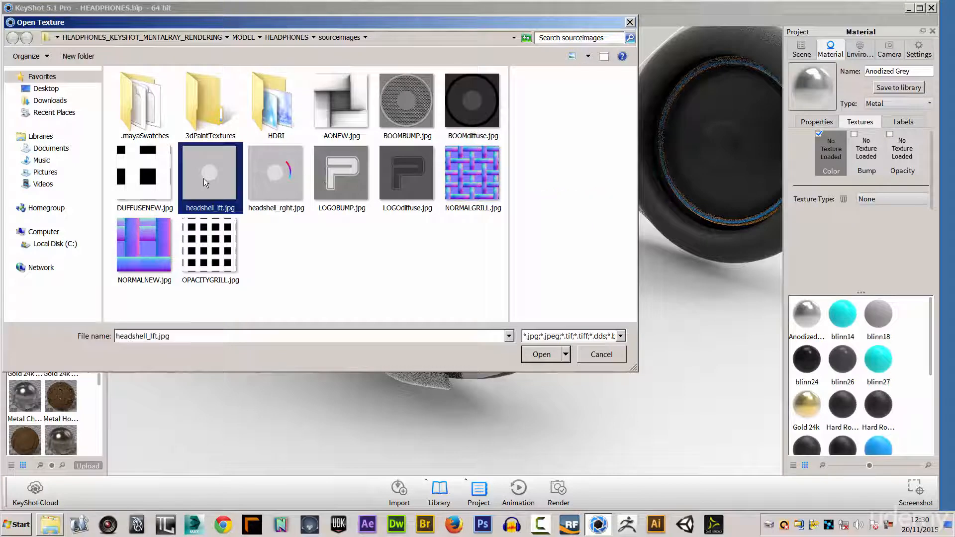
click(542, 355)
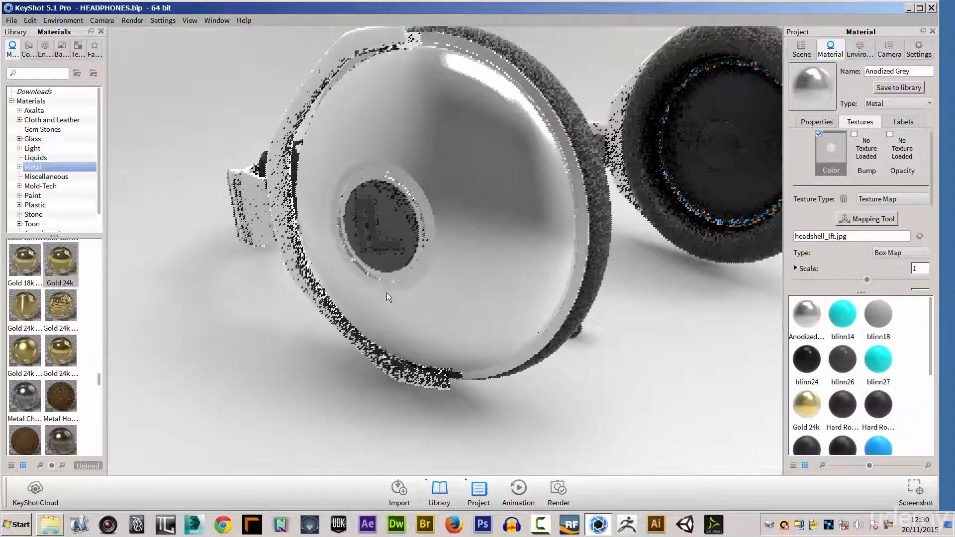
click(901, 253)
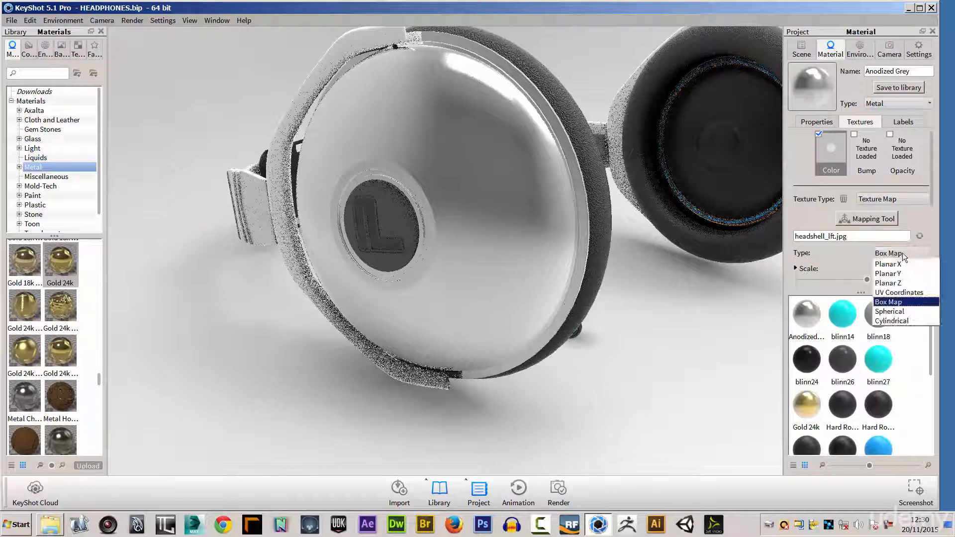
click(885, 293)
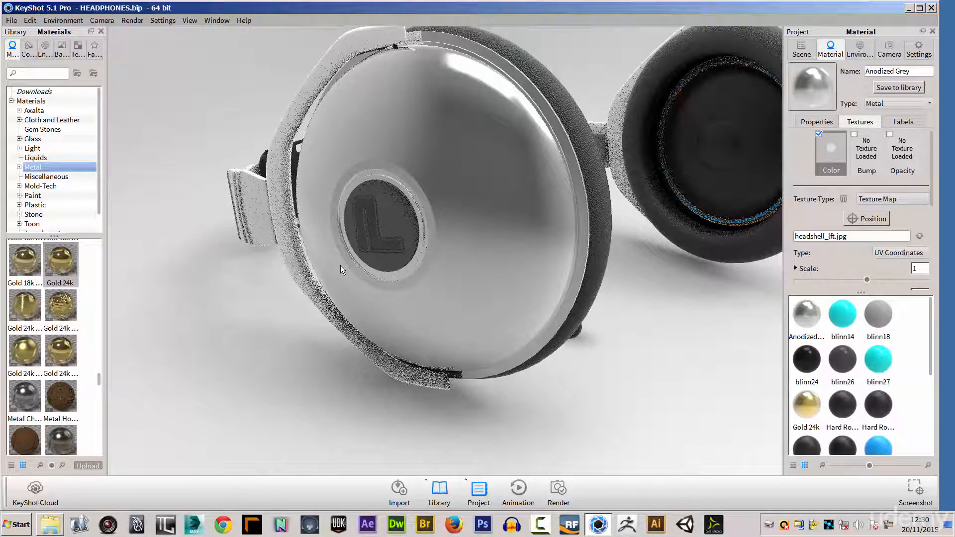
Compare the ear cup's outer shell with and without its headshell_lft.jpg colour texture, leaving the texture enabled
click(819, 135)
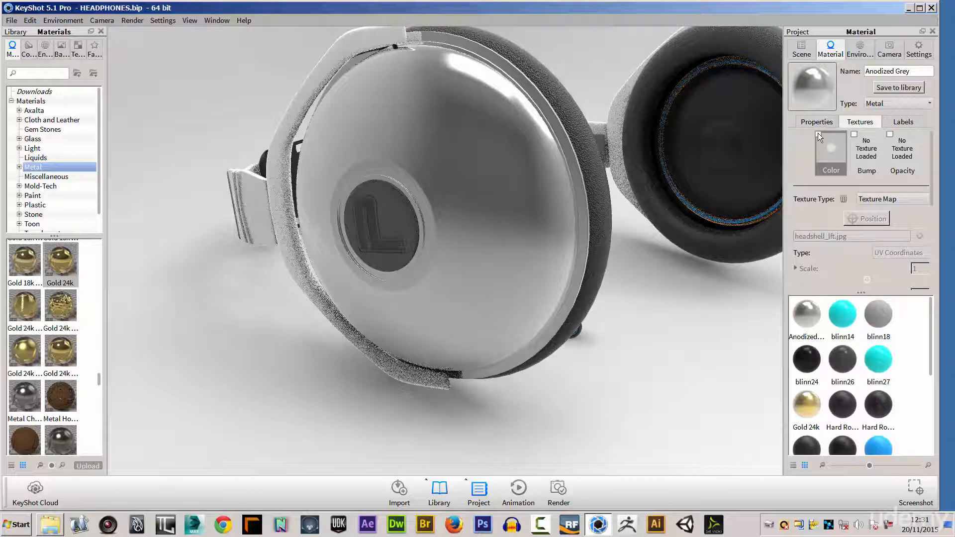
click(819, 134)
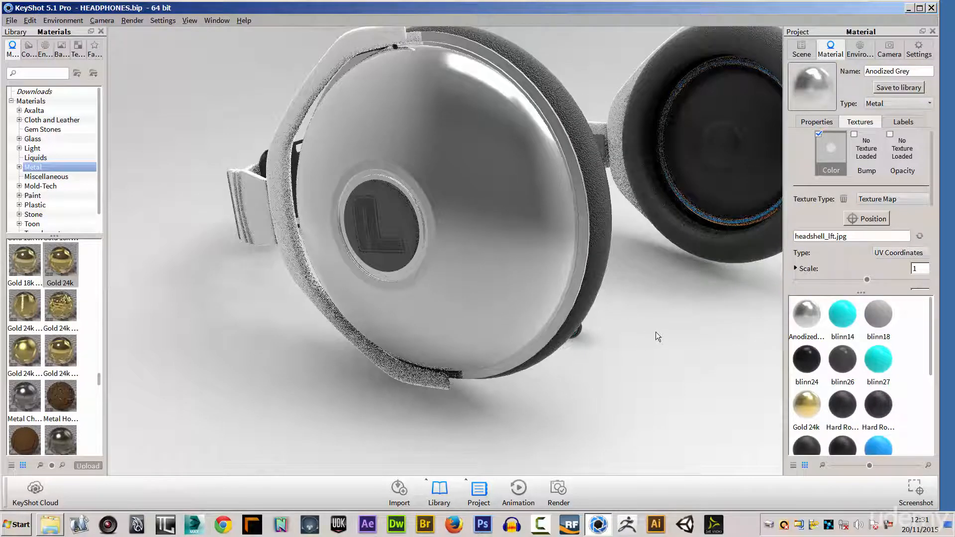
scroll(654, 333, down, 5)
drag(565, 343, 596, 351)
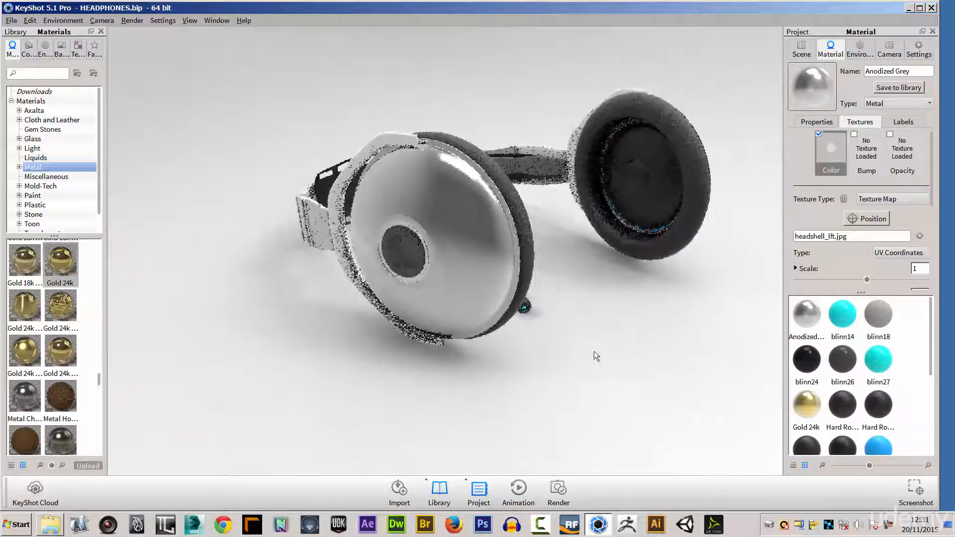
Recolour the Rough Plastic Purple arm between the ear cup and headband to light grey, diffuse RGB 209, 209, 209
drag(583, 295, 382, 247)
middle_drag(497, 239, 574, 267)
scroll(575, 267, up, 4)
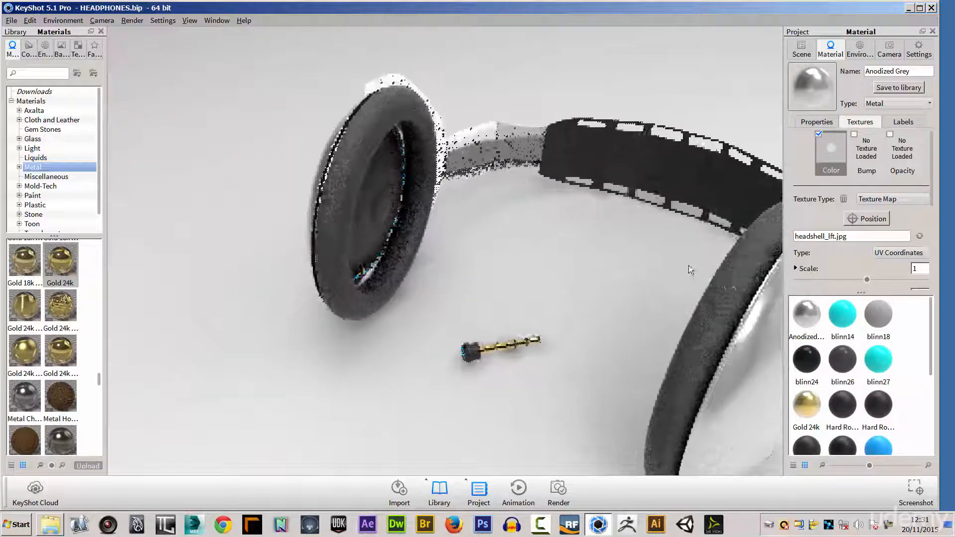
middle_drag(498, 182, 466, 233)
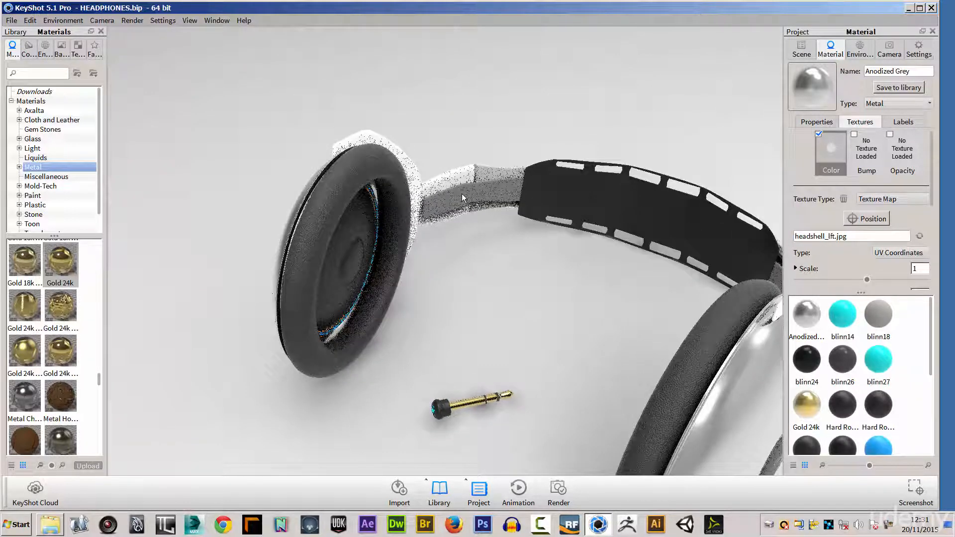
double_click(454, 193)
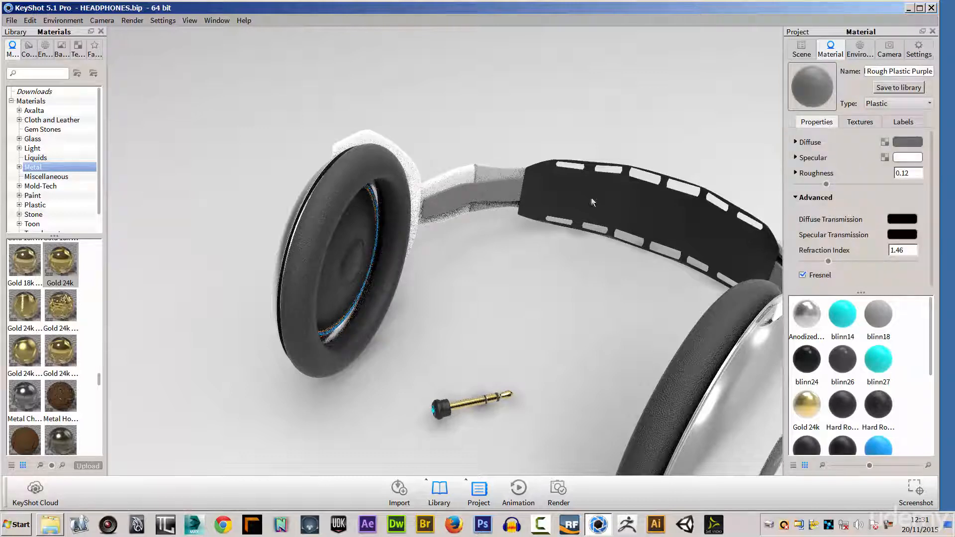
click(898, 158)
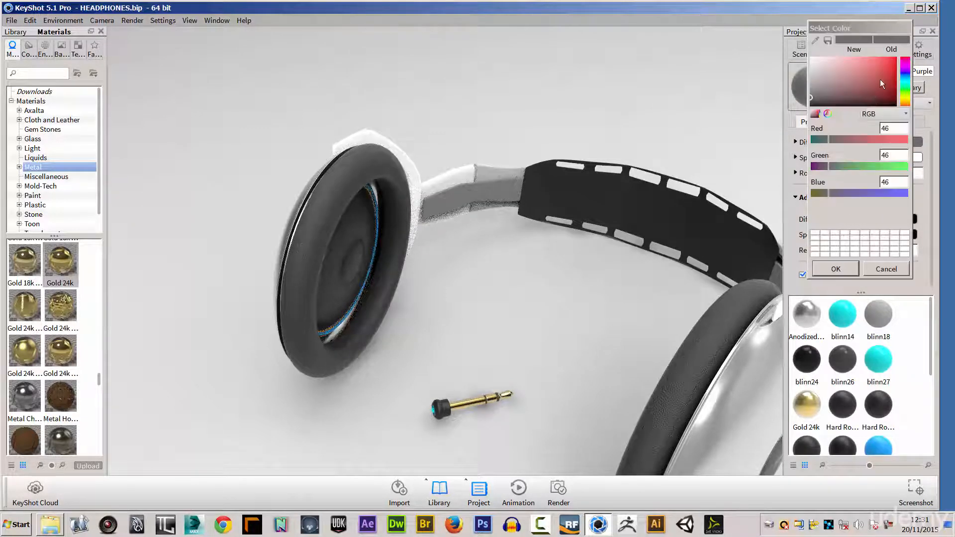
click(906, 81)
drag(896, 71, 805, 65)
click(836, 269)
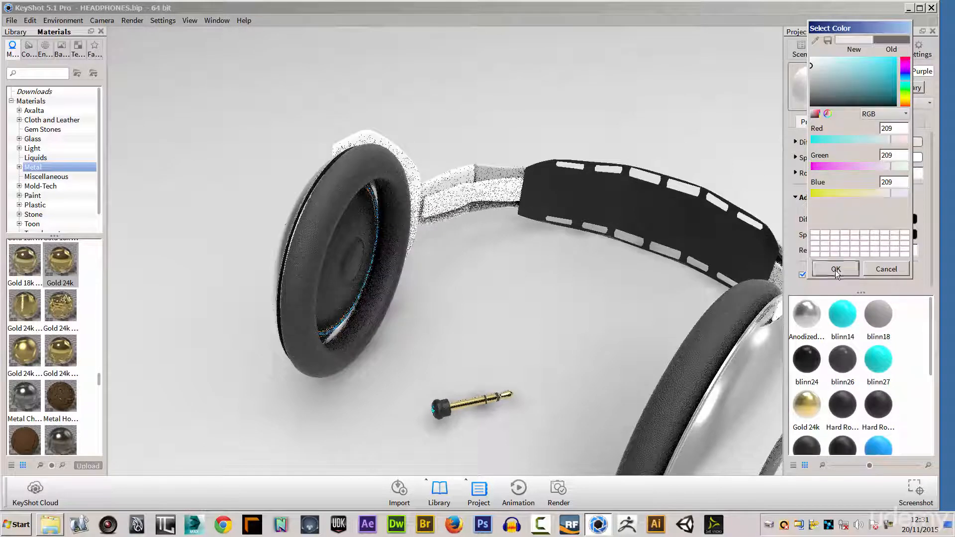
Recolour the orange ring inside the ear cup to bright green, diffuse RGB 0, 255, 102
drag(565, 287, 481, 244)
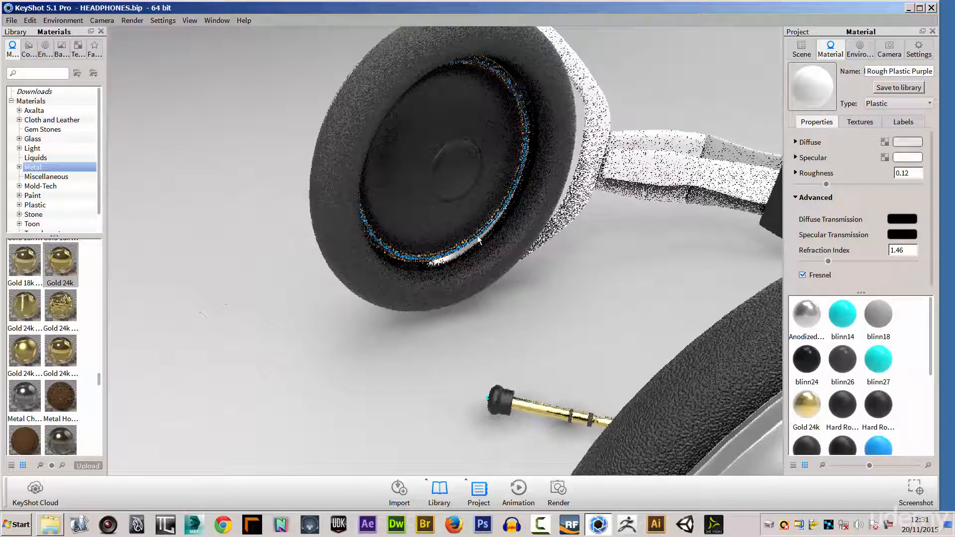
double_click(477, 240)
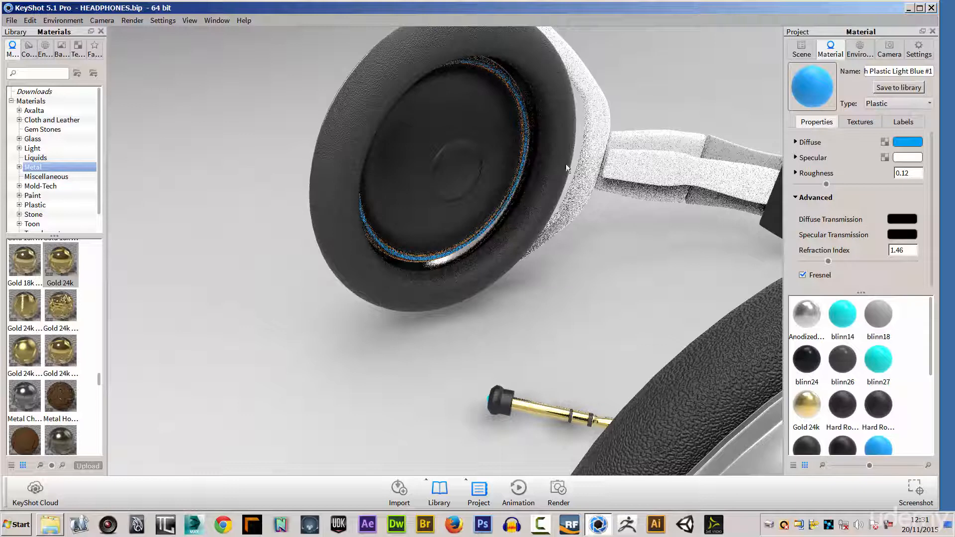
double_click(507, 198)
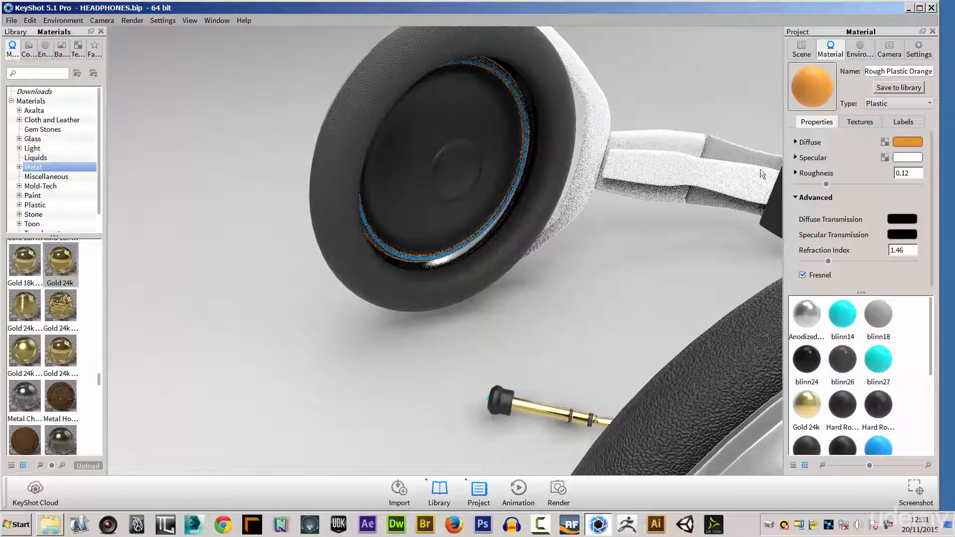
click(902, 141)
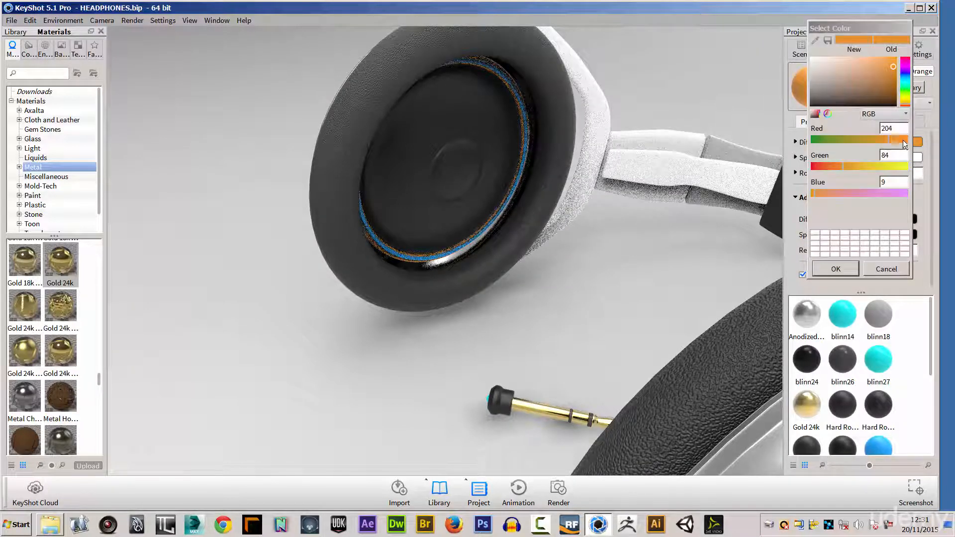
click(907, 87)
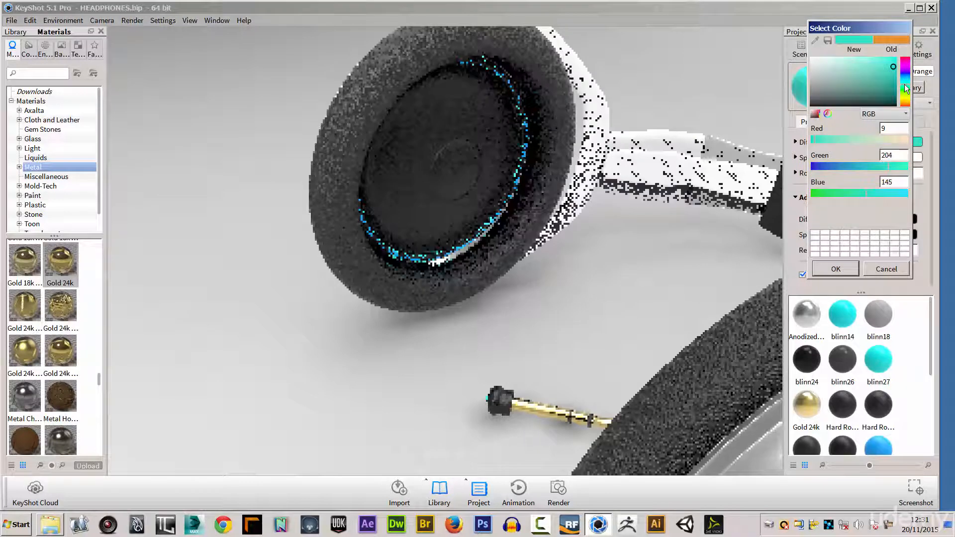
mouse_move(893, 67)
mouse_down()
mouse_move(898, 55)
mouse_move(909, 89)
mouse_up()
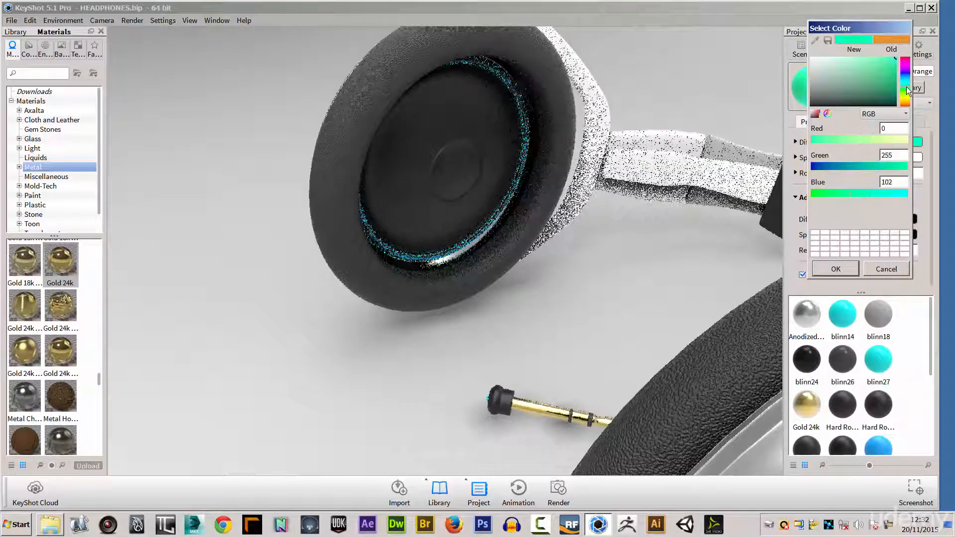
click(836, 269)
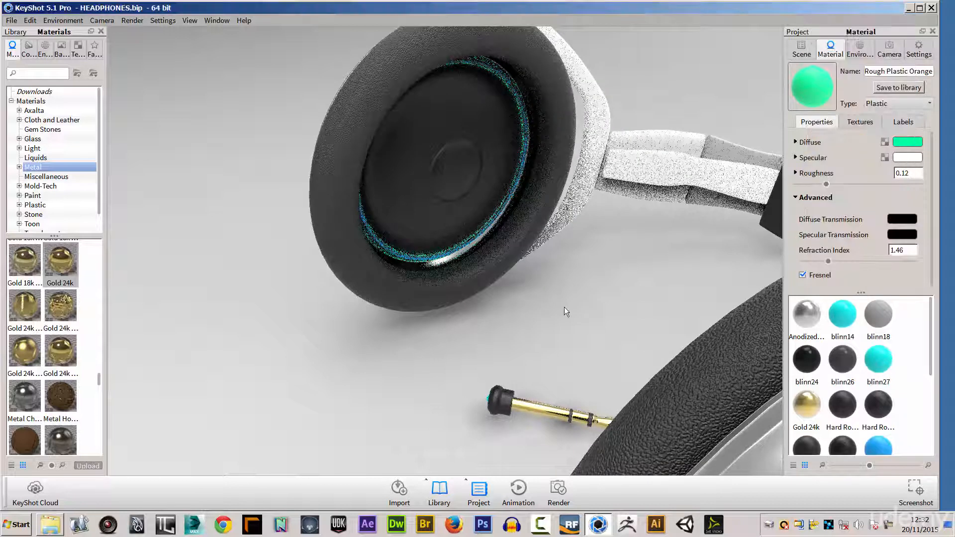
Set the diffuse colour of the round cap at the speaker's centre to grey, RGB 167, 167, 167
double_click(460, 167)
click(908, 142)
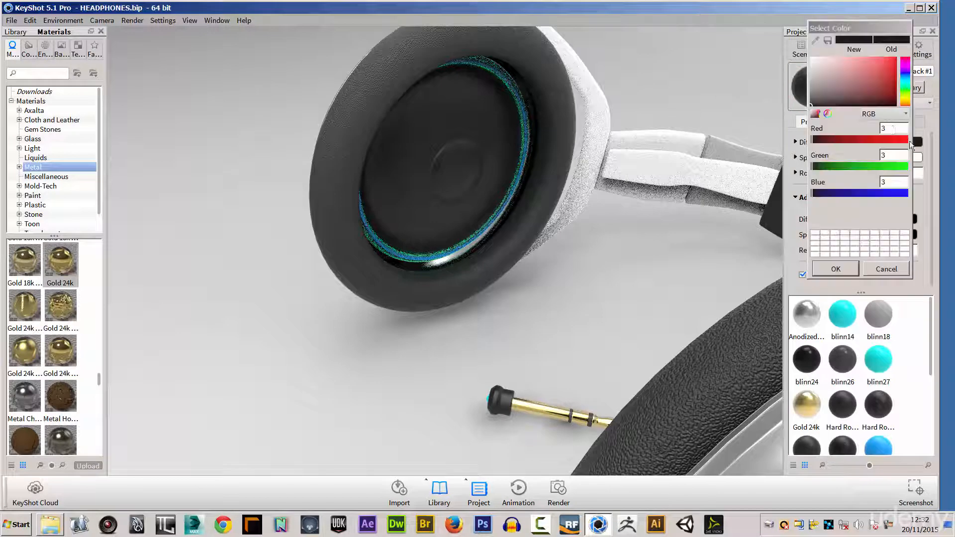
mouse_move(814, 77)
mouse_down()
mouse_move(807, 63)
mouse_move(807, 74)
mouse_up()
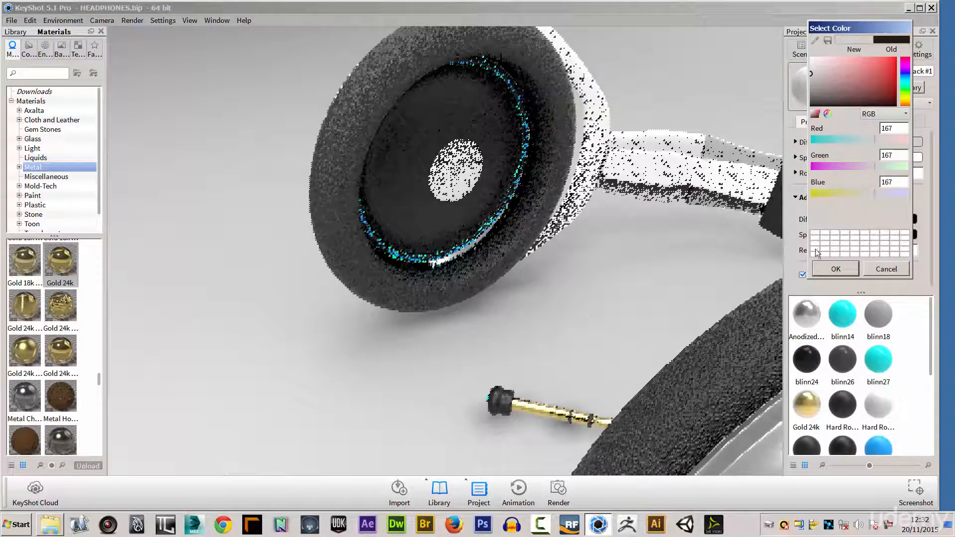
click(826, 269)
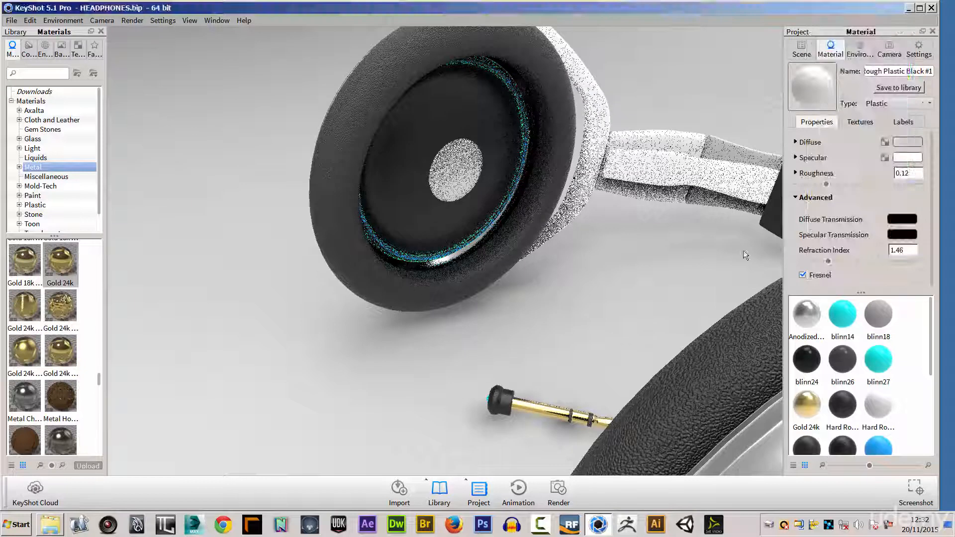
Apply BOOMdiffuse.jpg as the colour texture of the black speaker face around the cap, mapped by UV Coordinates
double_click(438, 110)
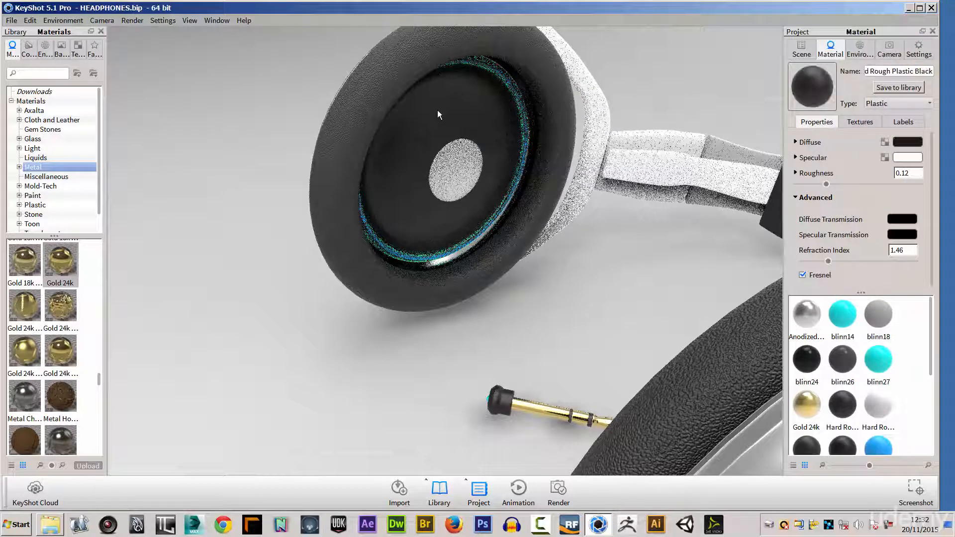
click(861, 124)
click(811, 149)
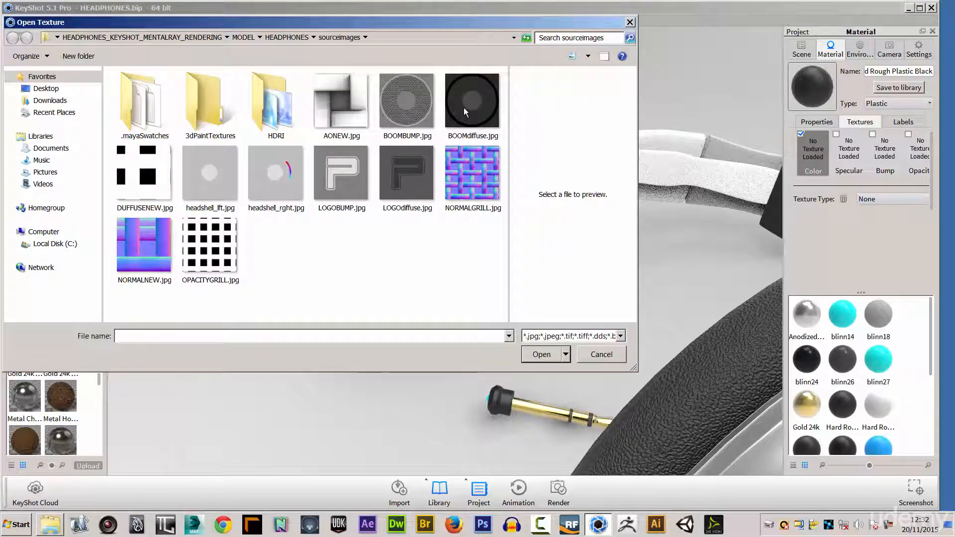
click(463, 108)
click(541, 355)
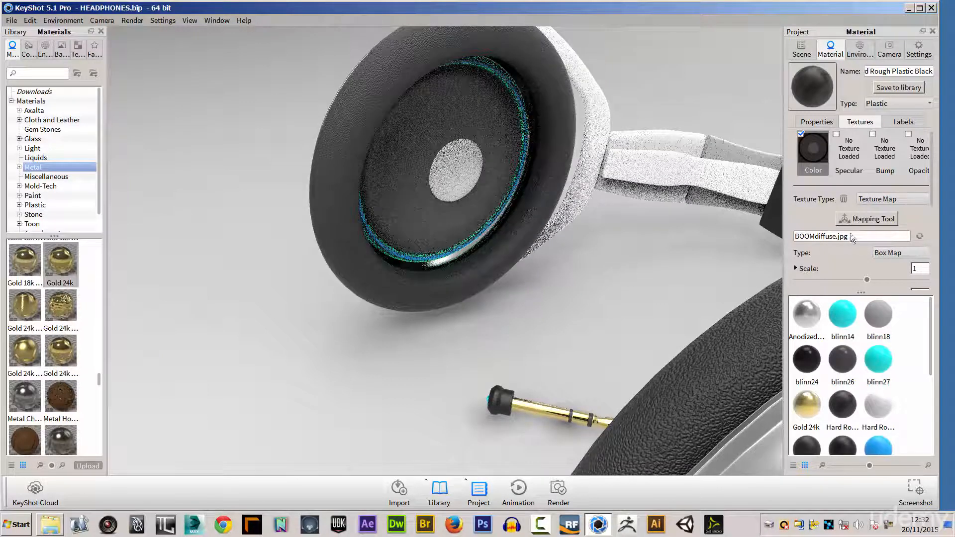
click(899, 254)
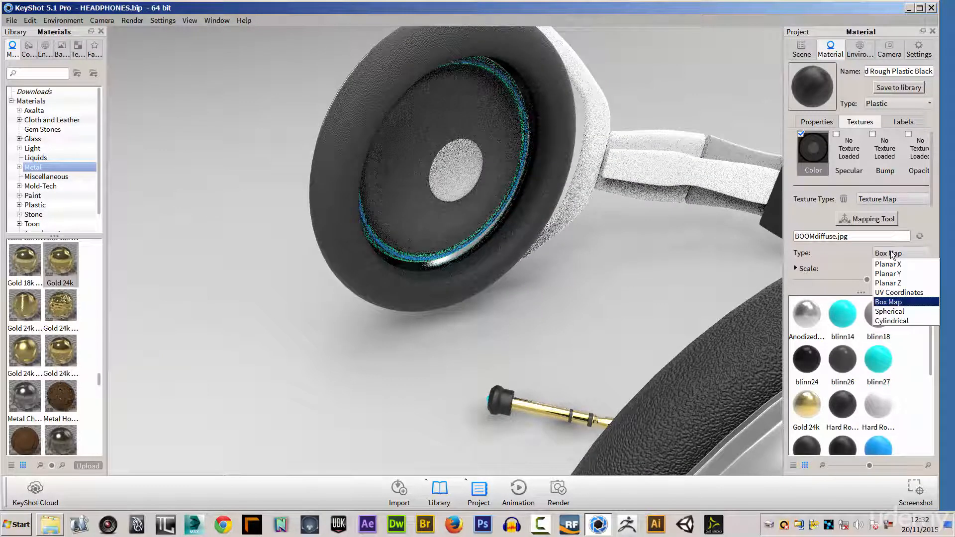
click(896, 291)
Load BOOMBUMP.jpg as the speaker face's bump texture and set its bump height to 1.35
alt+right_drag(599, 314, 445, 215)
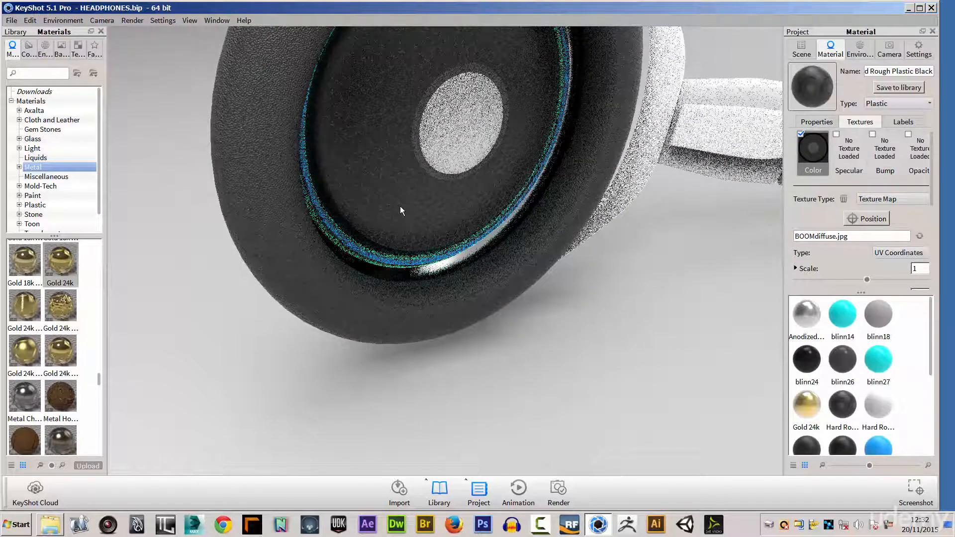
click(884, 145)
click(873, 133)
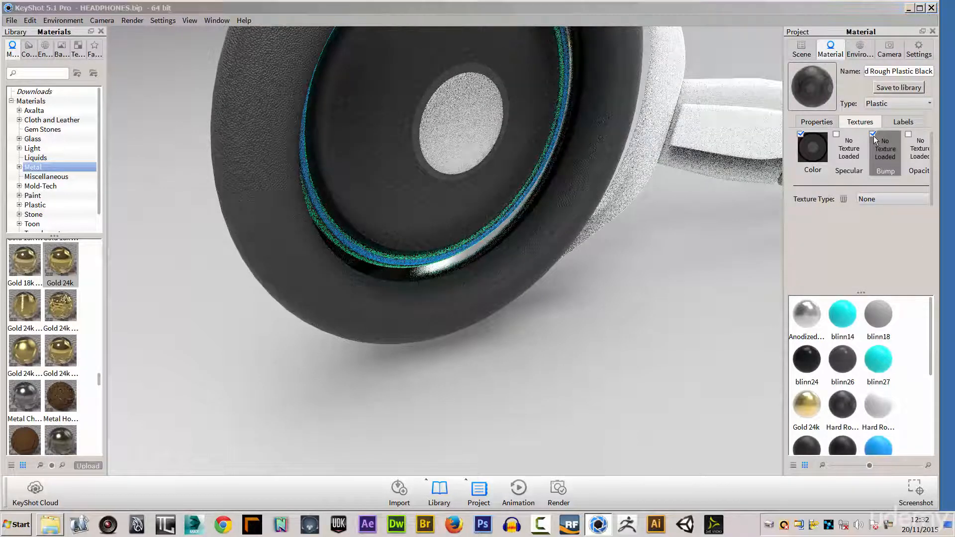
click(398, 103)
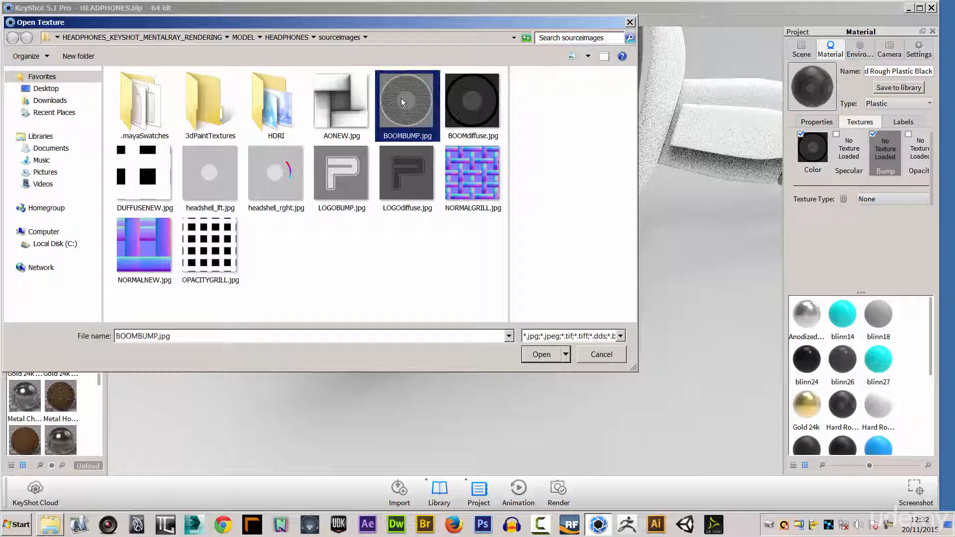
click(540, 355)
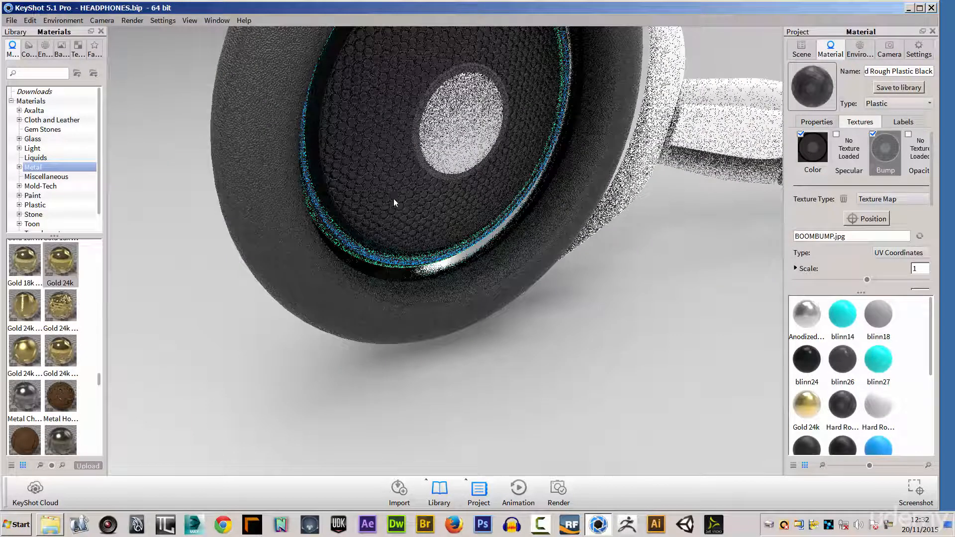
drag(929, 187, 933, 243)
click(887, 264)
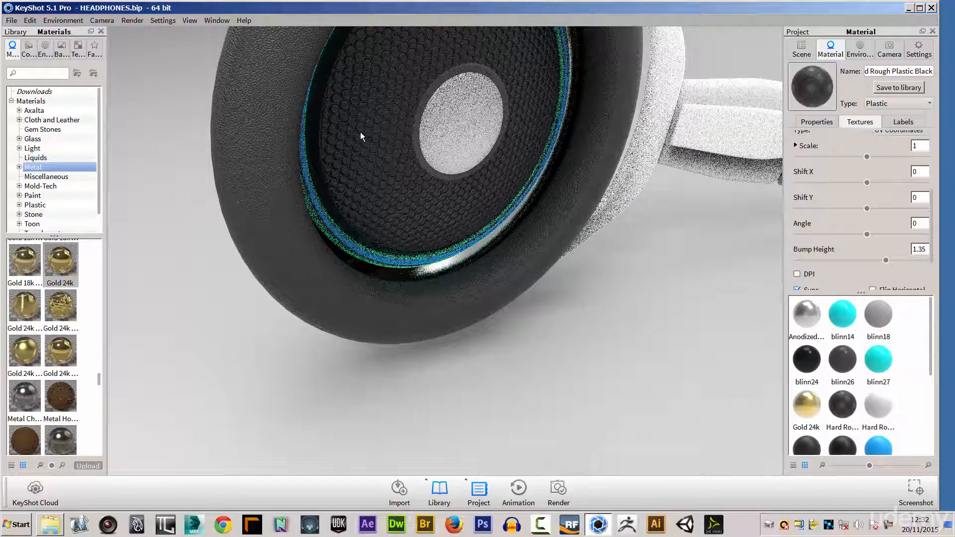
Load BOOMBUMP.jpg as the speaker face's specular texture
click(820, 125)
click(860, 122)
drag(932, 202, 933, 147)
click(848, 148)
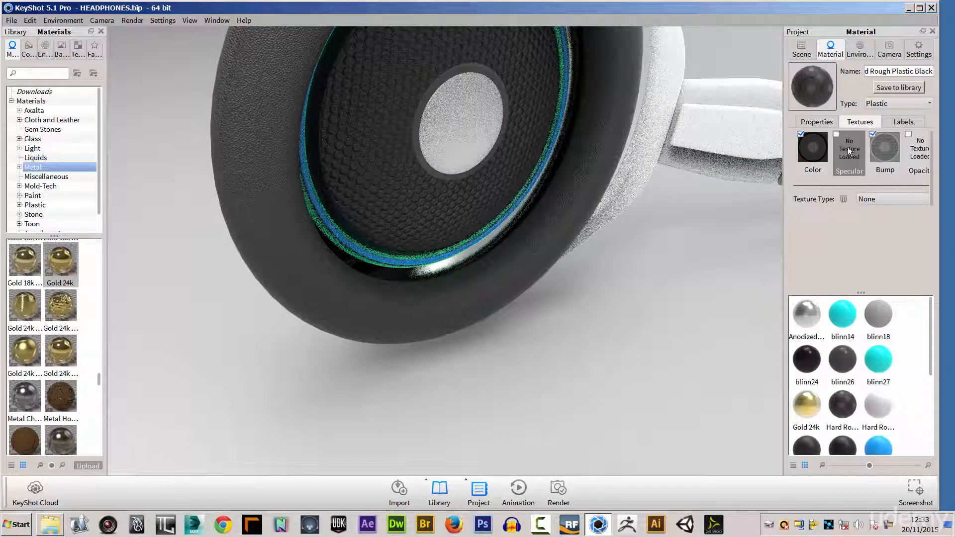
click(837, 134)
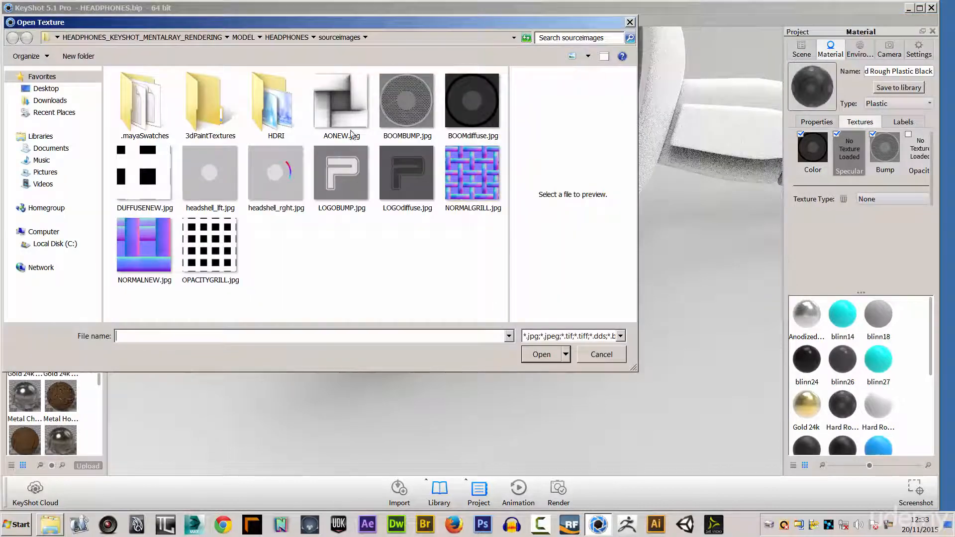
click(398, 111)
click(541, 354)
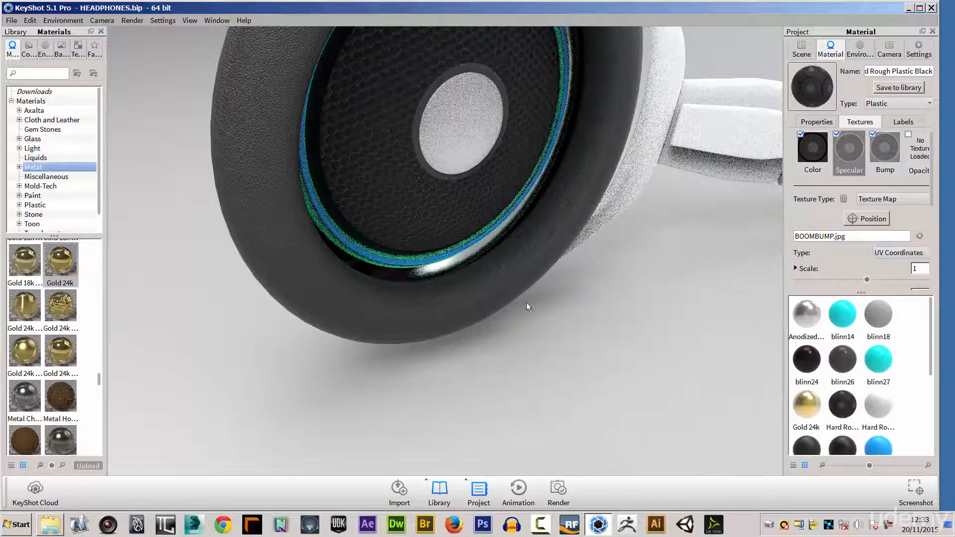
Show the hidden RGT_G… part of the LFT_SPEA… group in the scene
drag(672, 318, 358, 290)
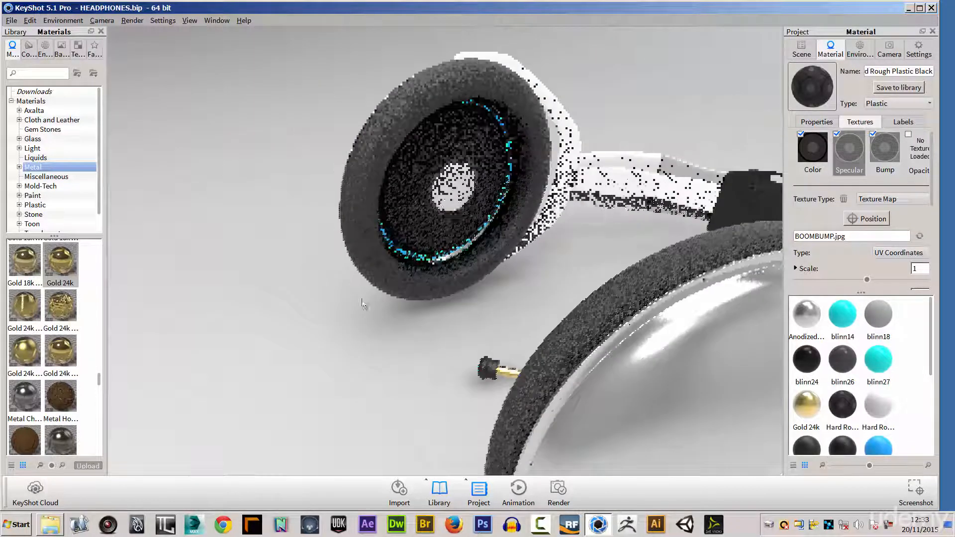
drag(336, 329, 389, 336)
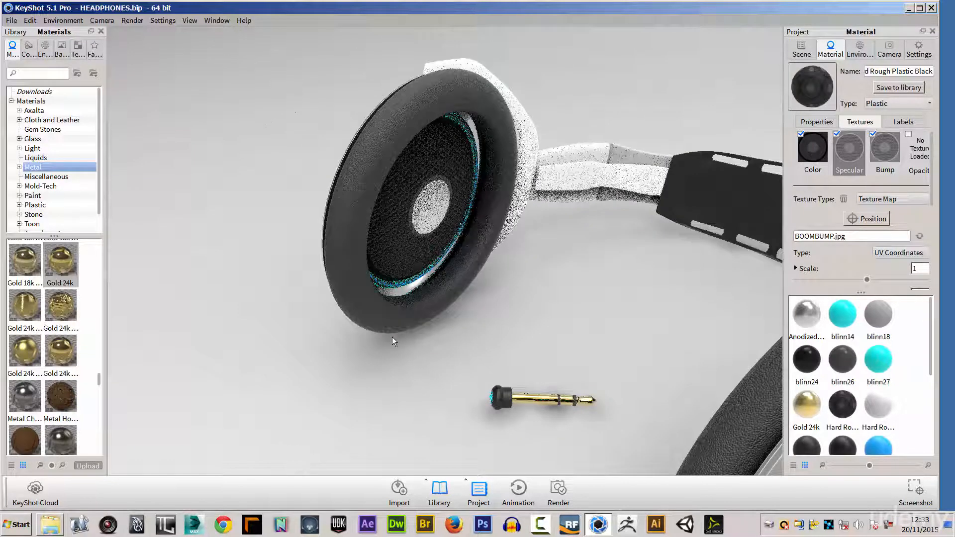
drag(571, 282, 441, 270)
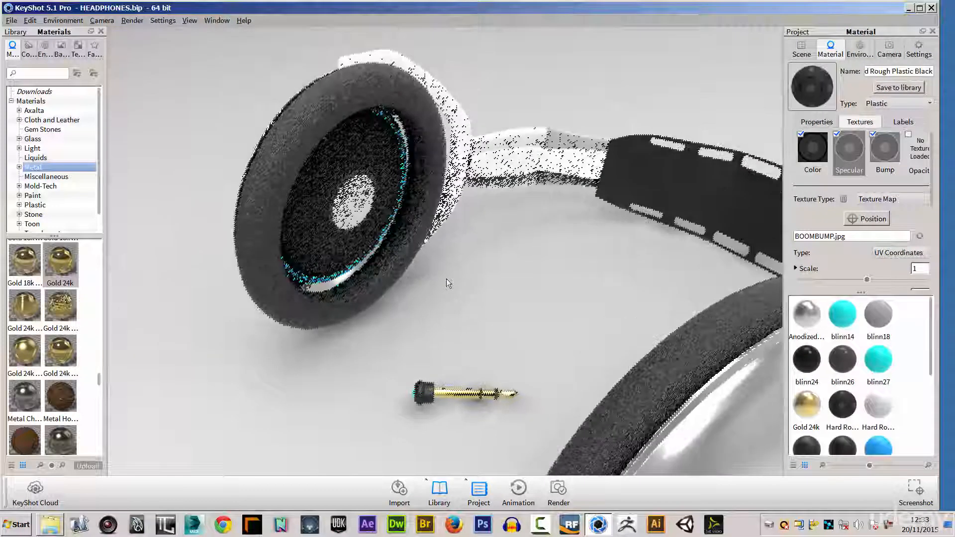
click(802, 49)
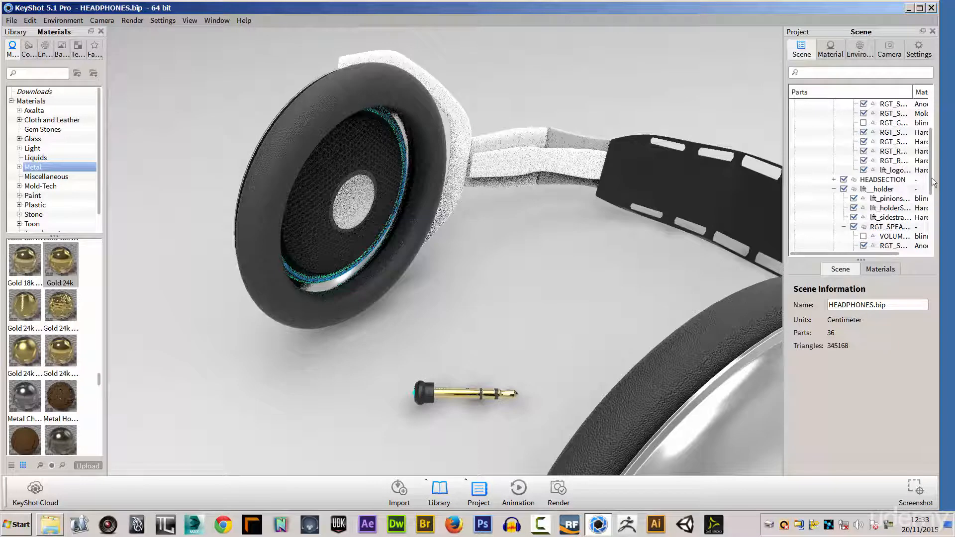
scroll(865, 172, up, 2)
click(864, 161)
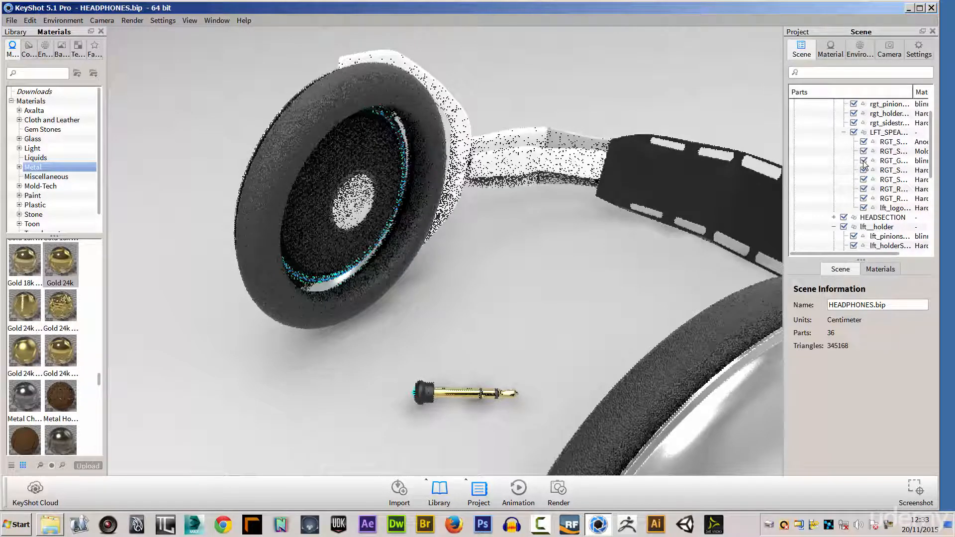
Show the hidden RGT_GRILLShape part of the RGT_SPEA… group and assign it the Platinum Polished material
drag(930, 156, 932, 198)
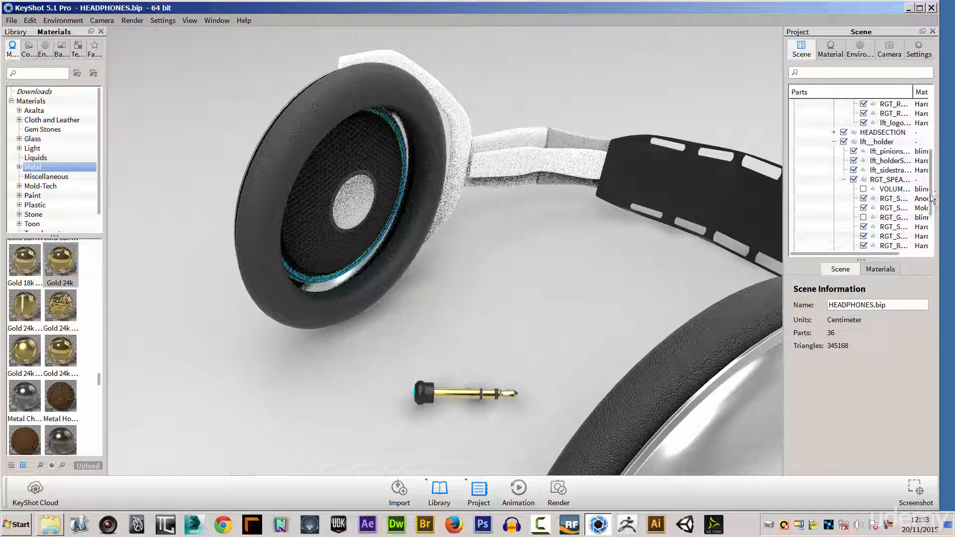
click(864, 218)
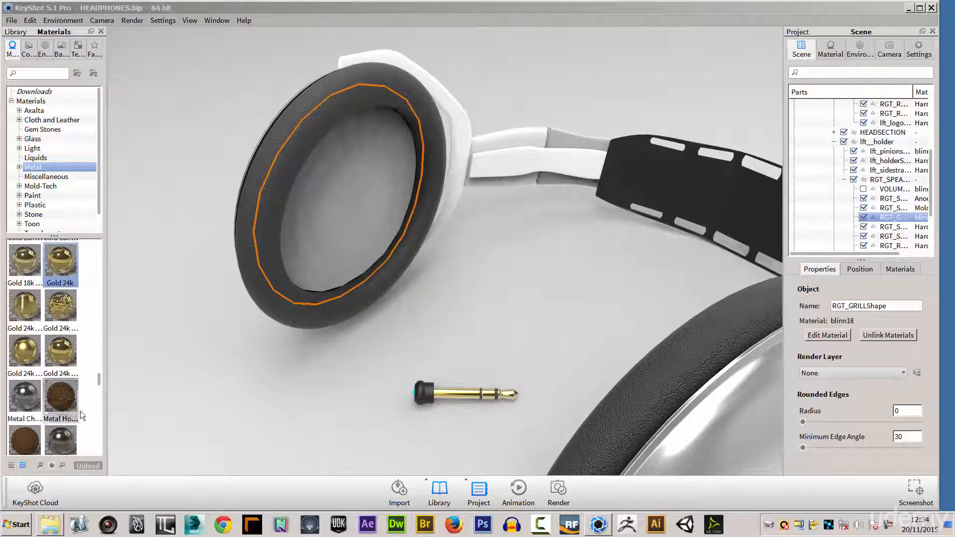
drag(97, 378, 99, 402)
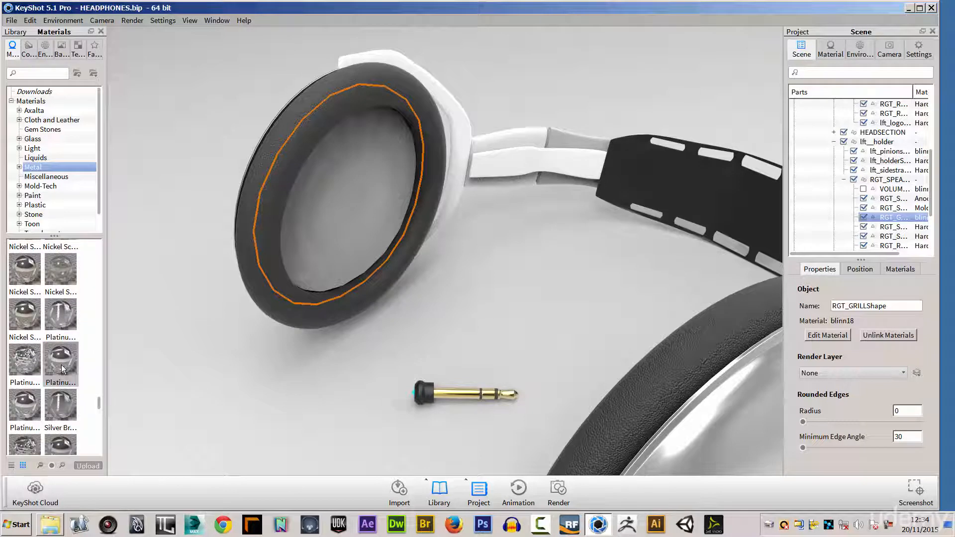
drag(60, 362, 347, 163)
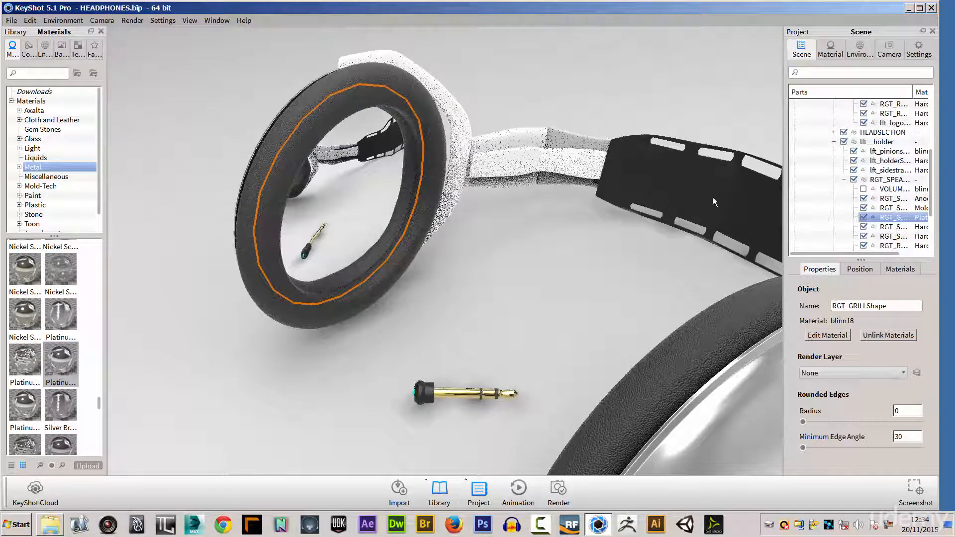
Load NORMALNEW.jpg as the bump texture of the speaker grille's Platinum Polished material
double_click(362, 196)
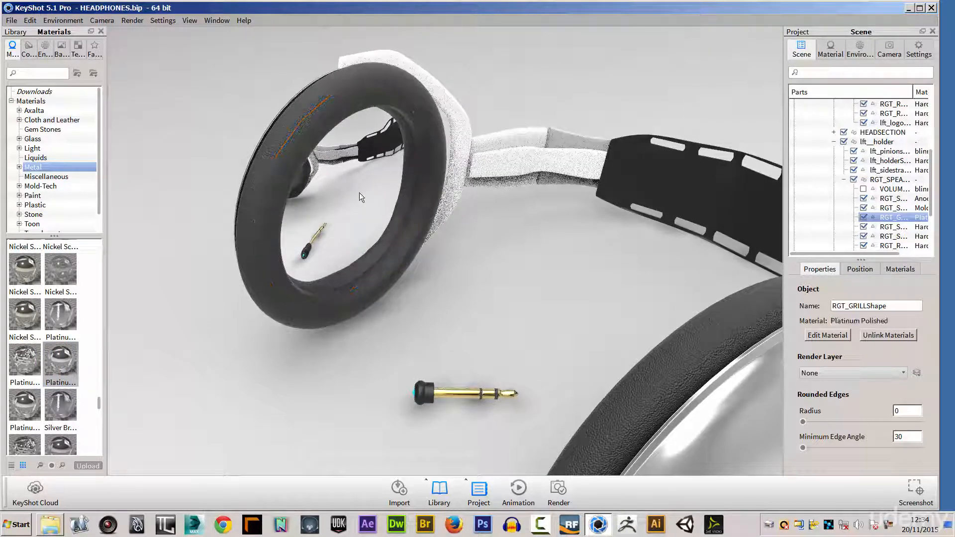
click(859, 124)
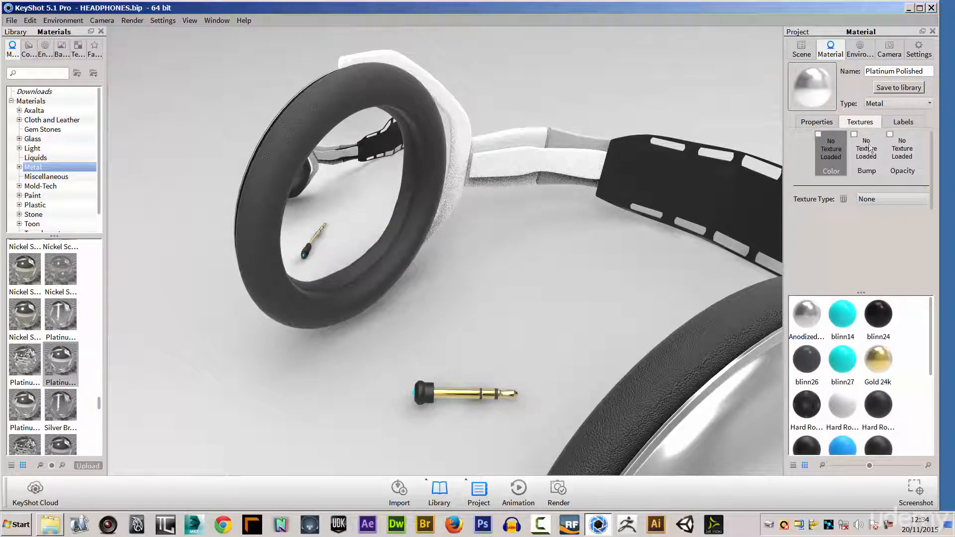
click(854, 134)
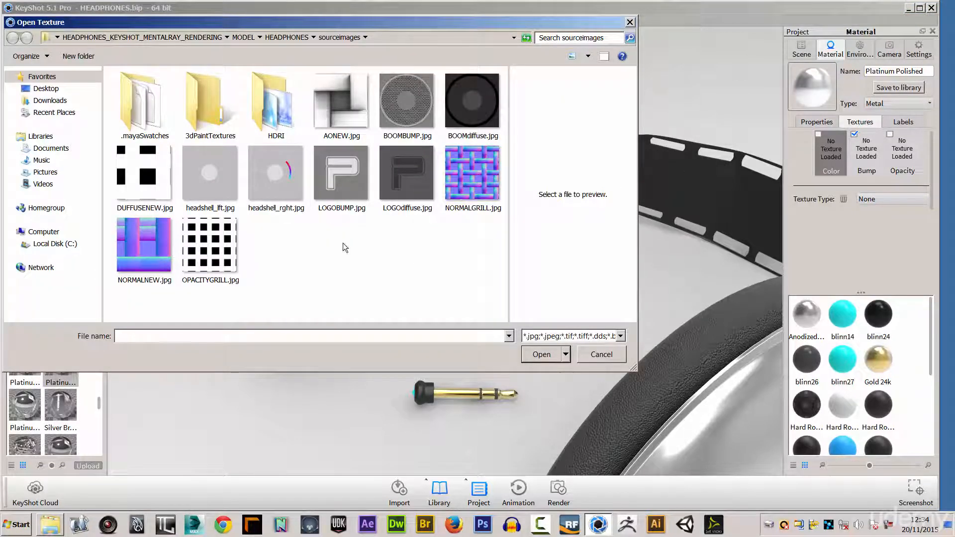
click(133, 251)
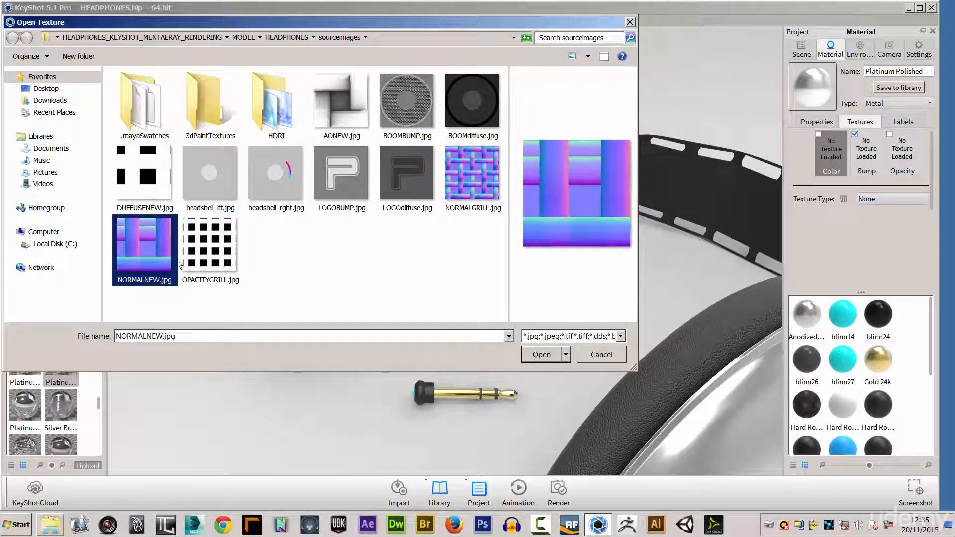
click(542, 355)
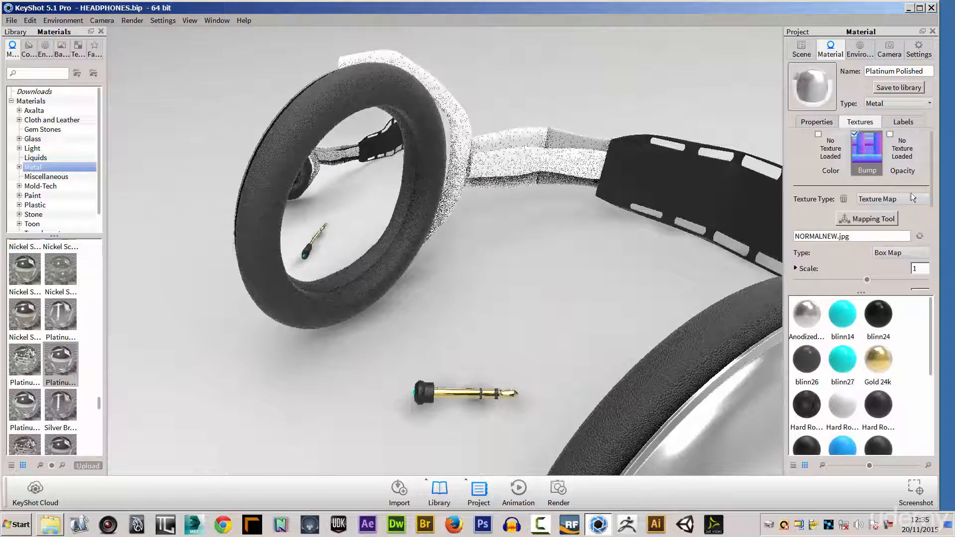
Map the grille's bump texture by UV Coordinates and reduce its scale to 0.042
drag(933, 198, 937, 285)
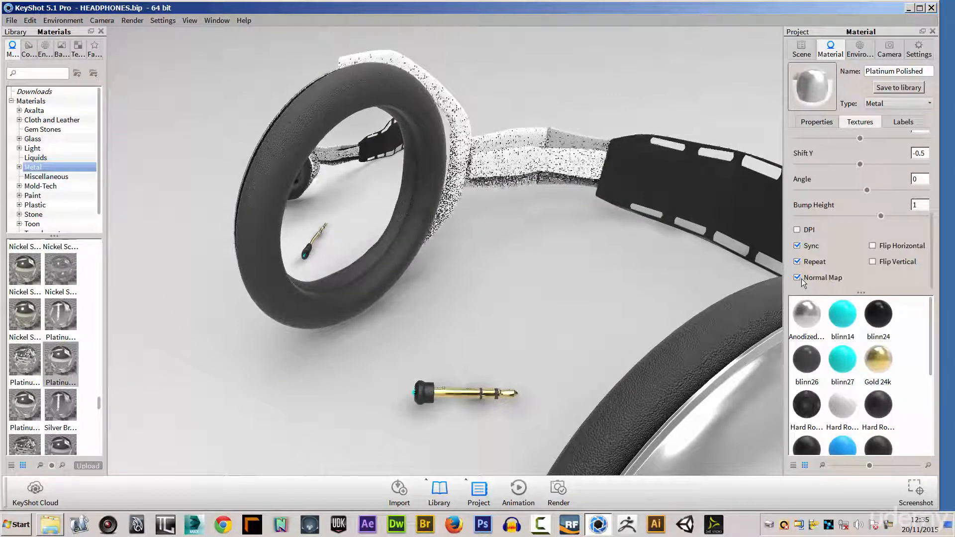
drag(932, 262, 935, 205)
click(892, 205)
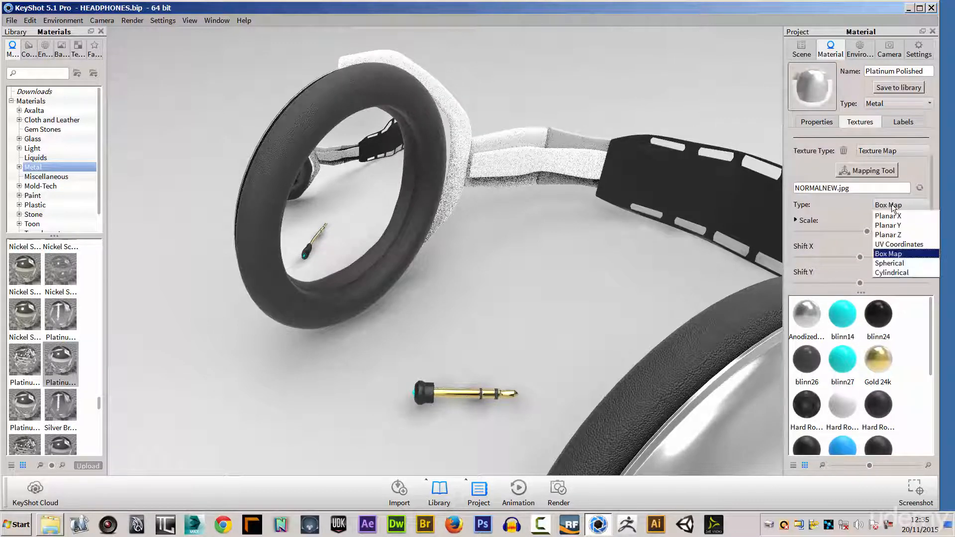
click(891, 244)
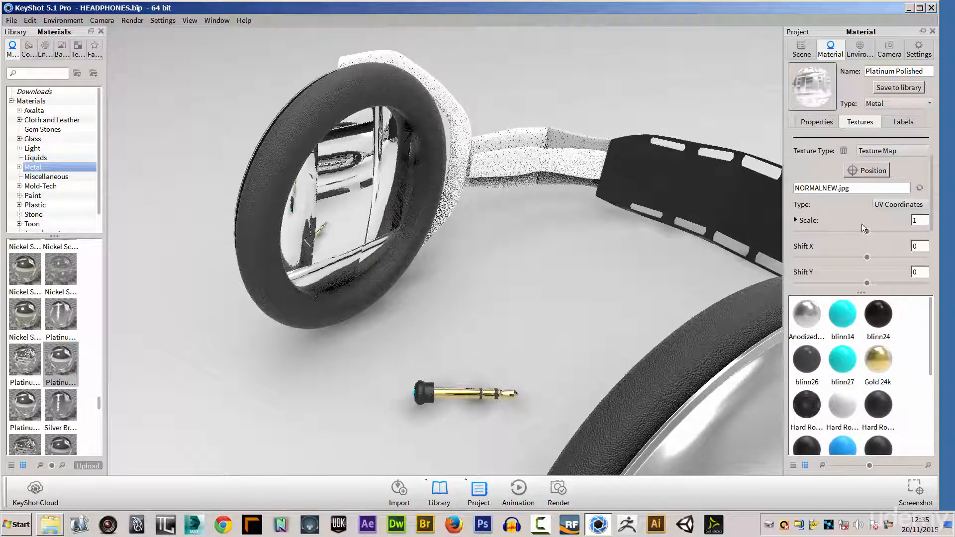
drag(867, 232, 805, 231)
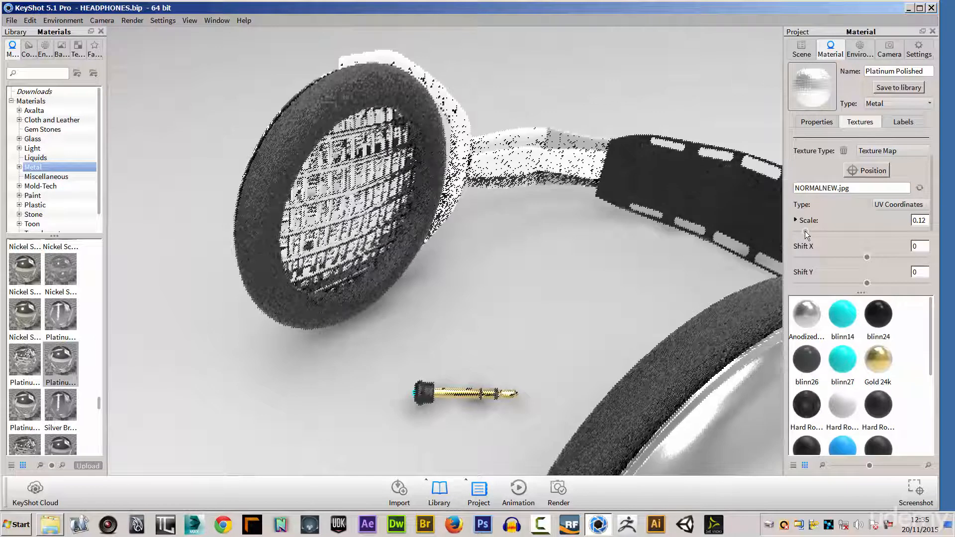
drag(805, 232, 799, 233)
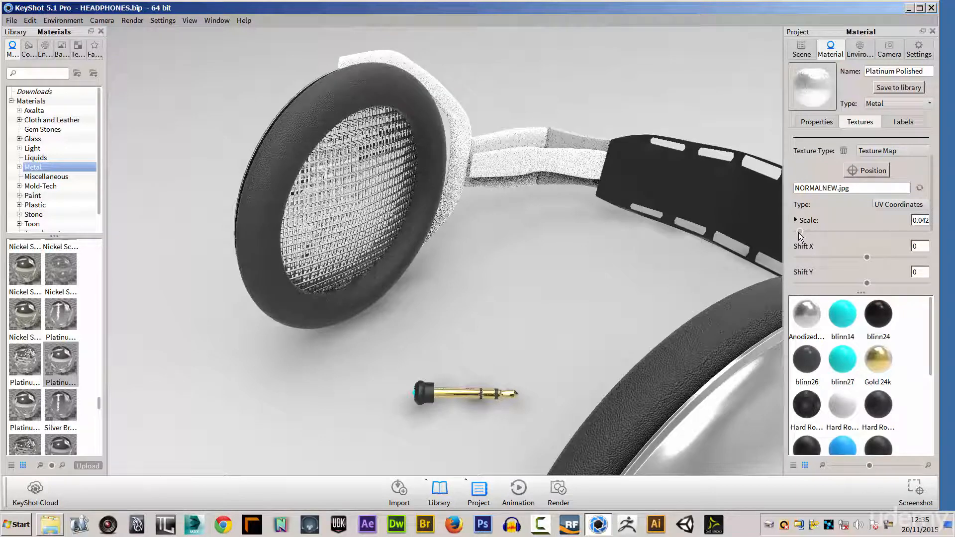
Load DUFFUSENEW.jpg as the opacity texture of the grille's Platinum Polished material
drag(504, 270, 584, 318)
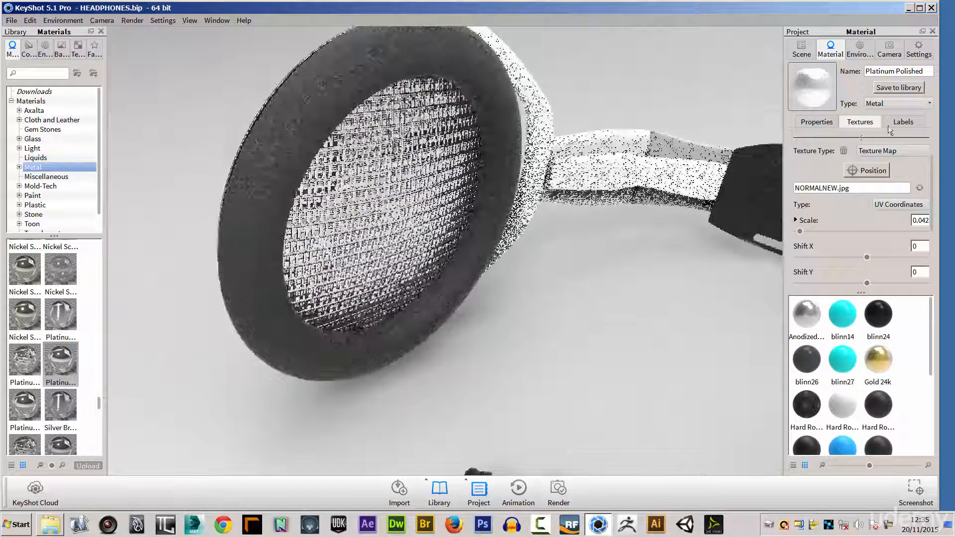
drag(930, 194, 932, 163)
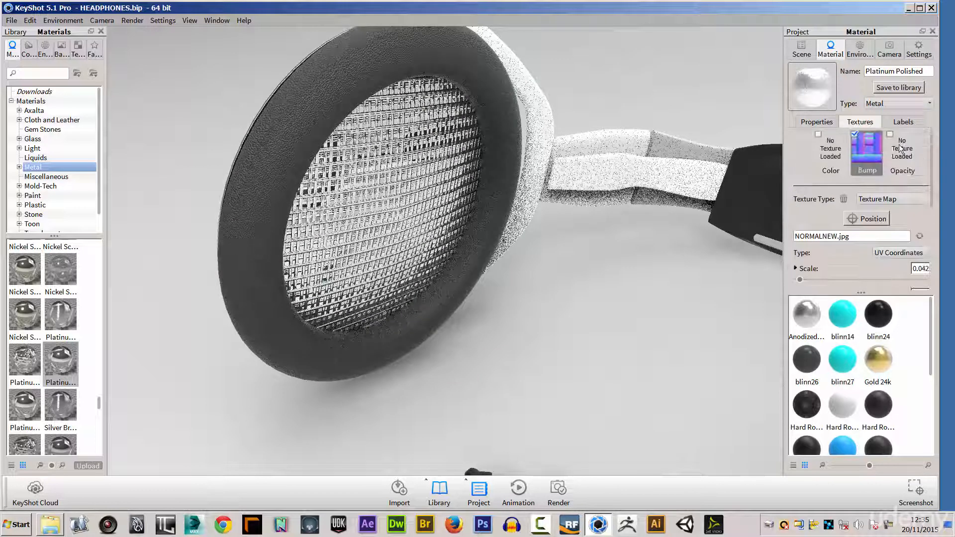
click(890, 134)
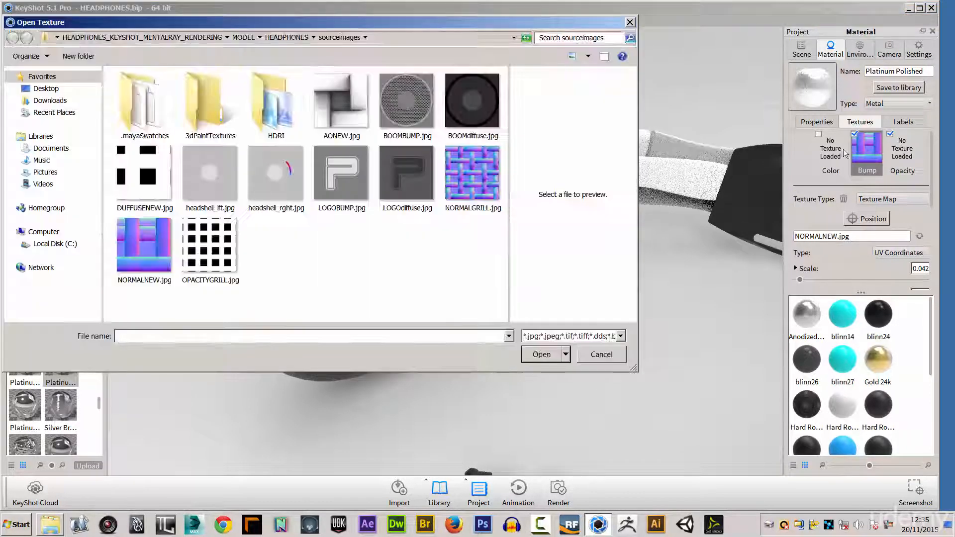
click(221, 254)
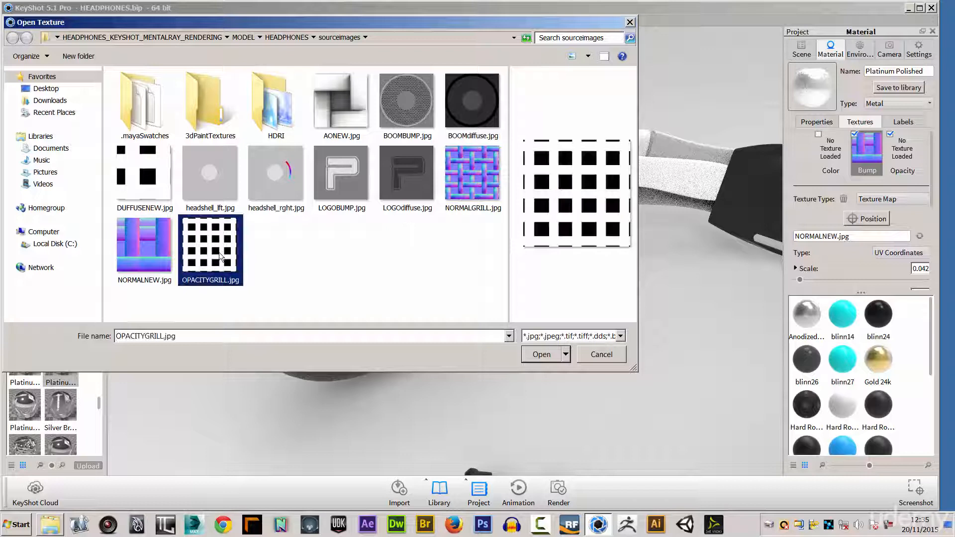
click(151, 187)
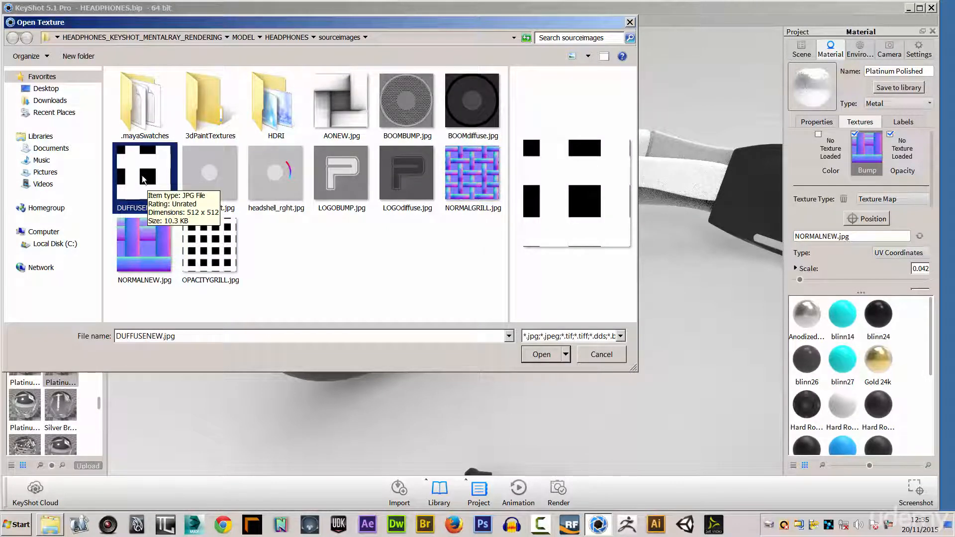
click(541, 354)
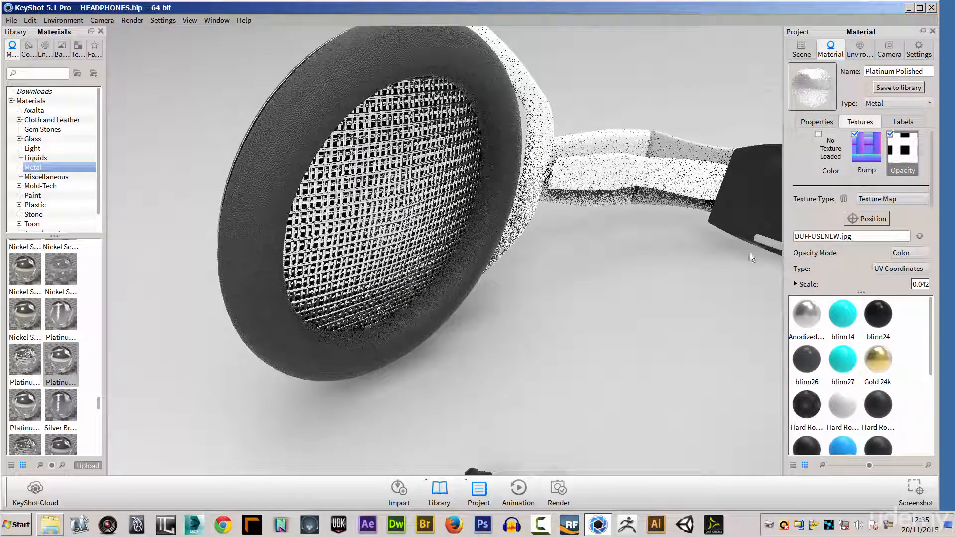
Set the scale of the grille's NORMALNEW.jpg bump texture to 0.036
scroll(933, 190, down, 3)
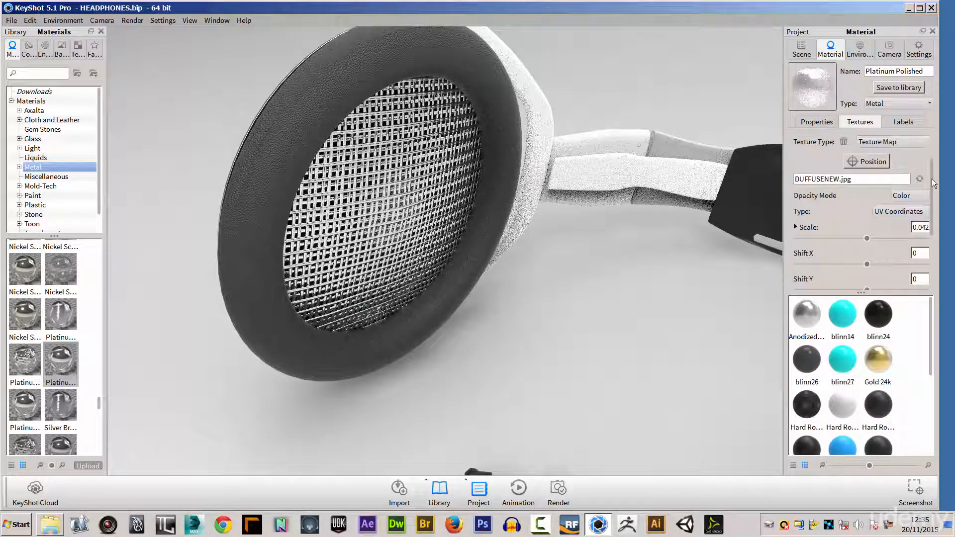
scroll(932, 169, up, 3)
click(869, 150)
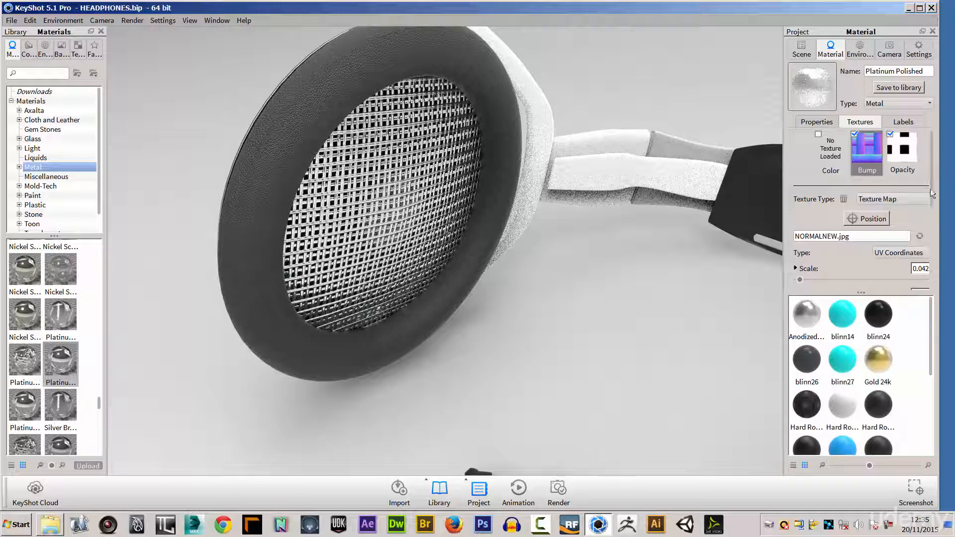
scroll(933, 194, down, 3)
mouse_move(815, 217)
mouse_down()
mouse_move(840, 217)
mouse_move(798, 217)
mouse_up()
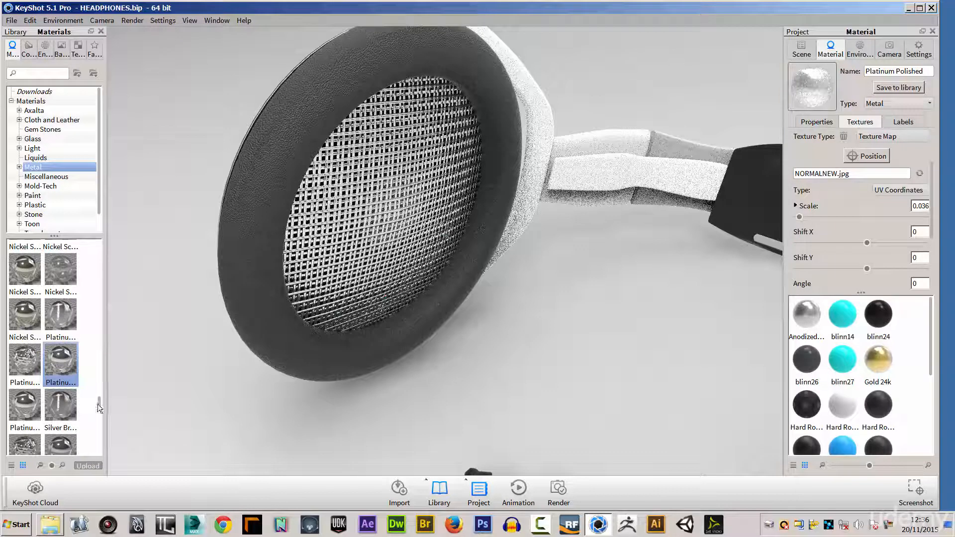
Replace the grille's material with Nickel Circular Mesh from the library and set its bump texture scale to 0.028
drag(100, 402, 94, 384)
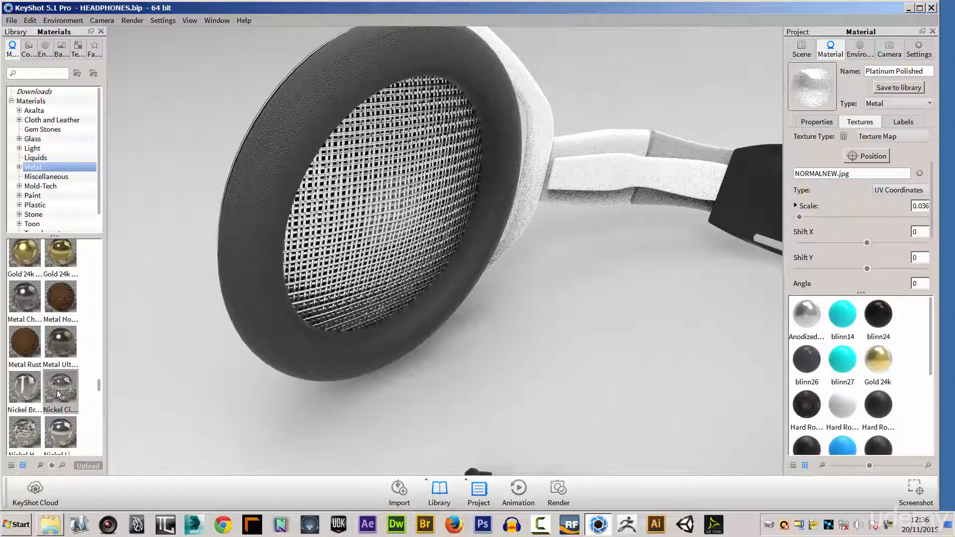
drag(60, 393, 315, 243)
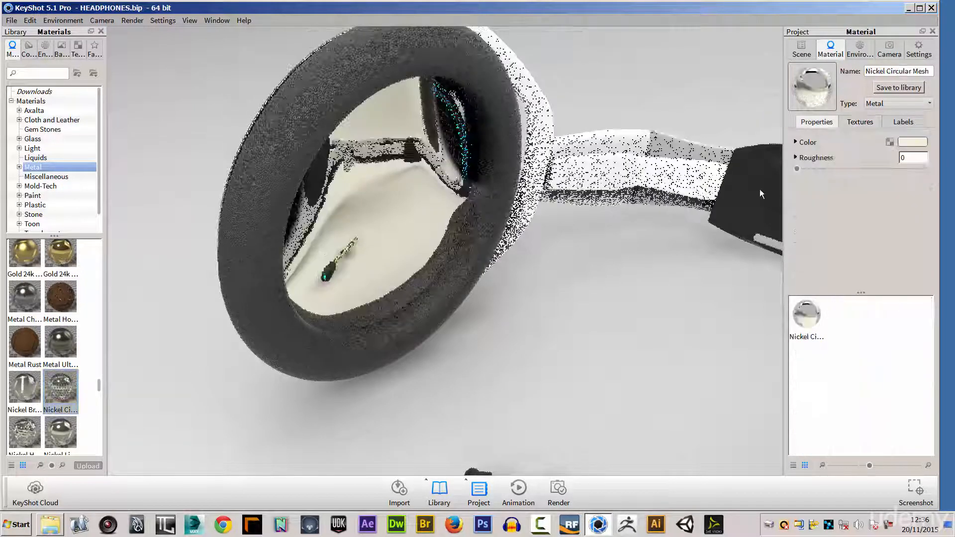
click(856, 123)
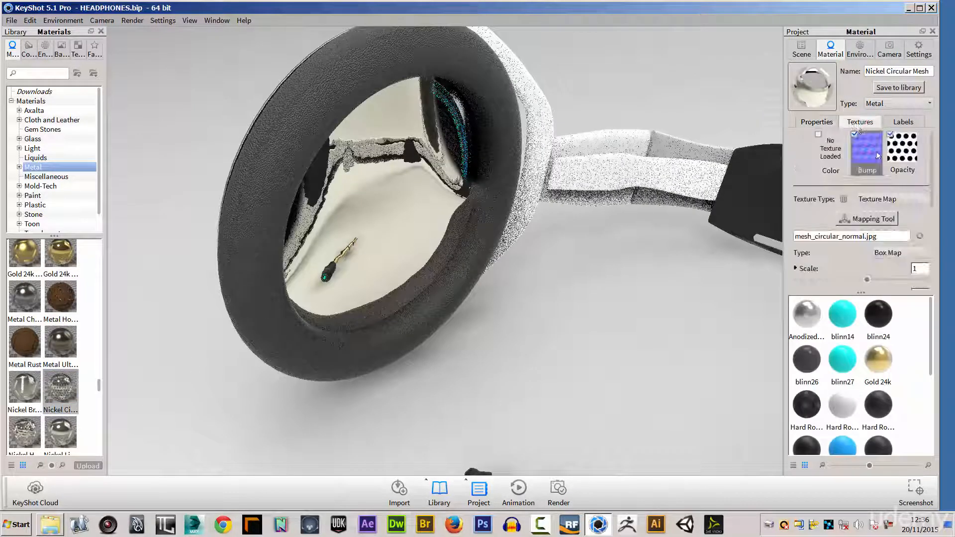
drag(933, 192, 932, 215)
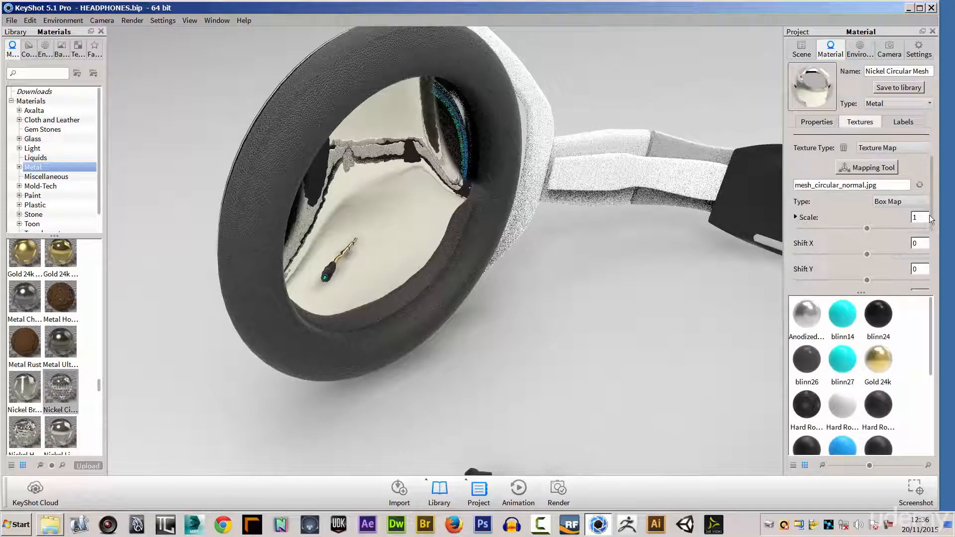
drag(865, 229, 796, 229)
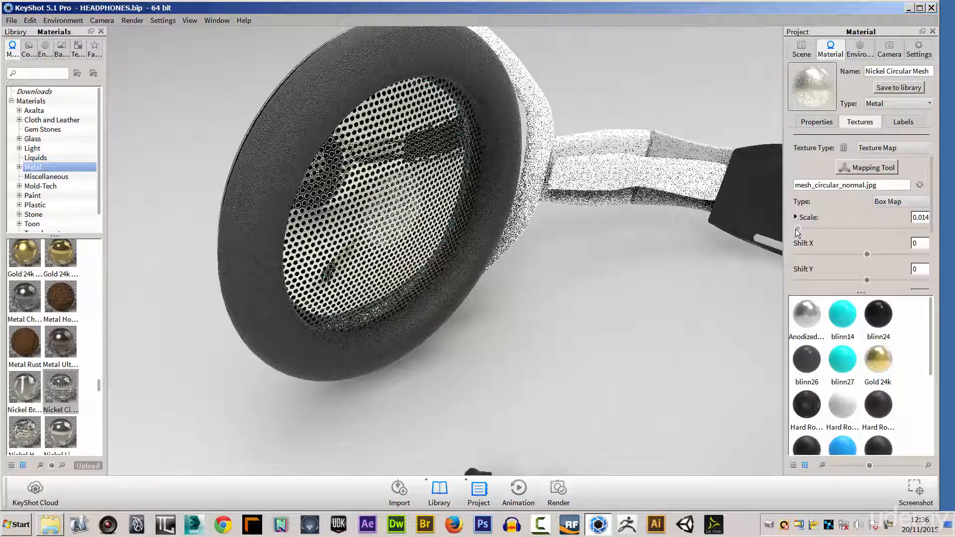
drag(795, 229, 798, 228)
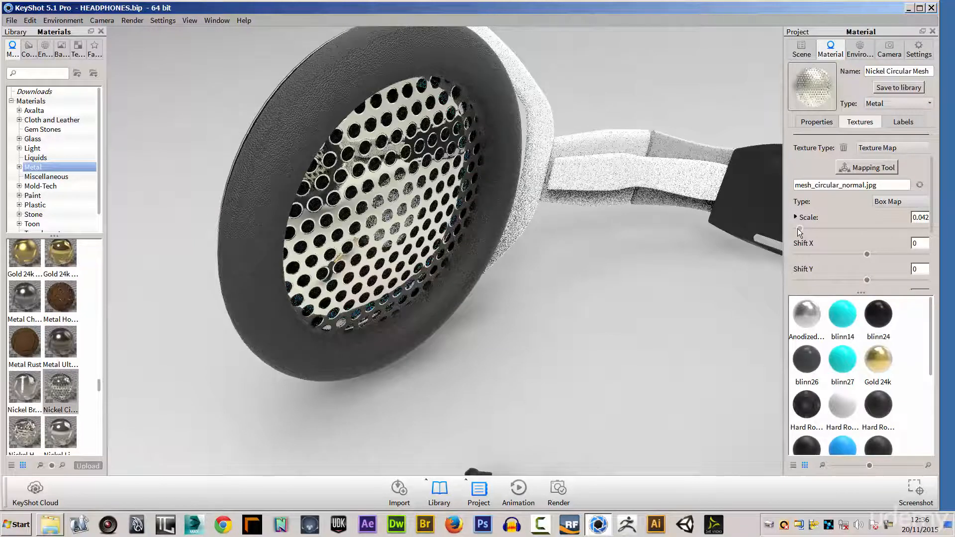
drag(798, 228, 797, 229)
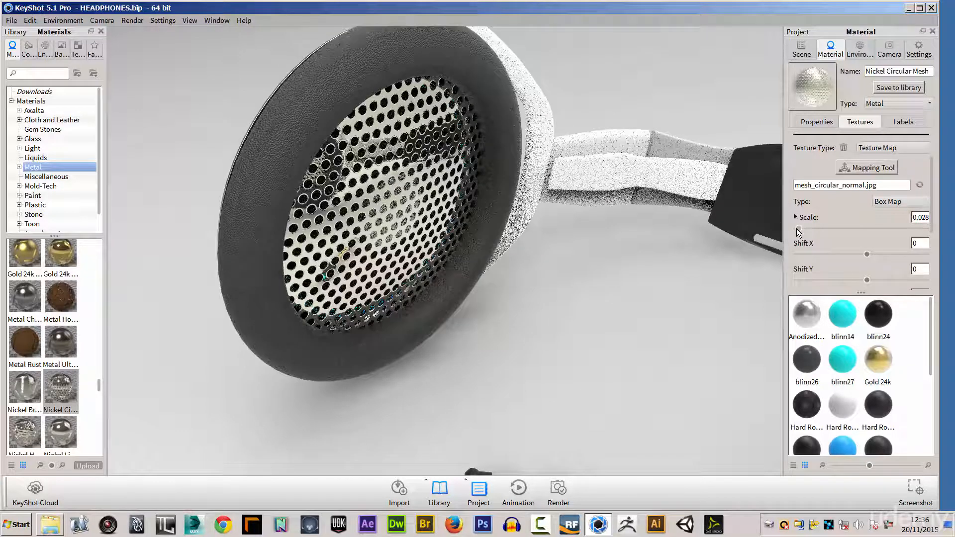
scroll(632, 322, down, 5)
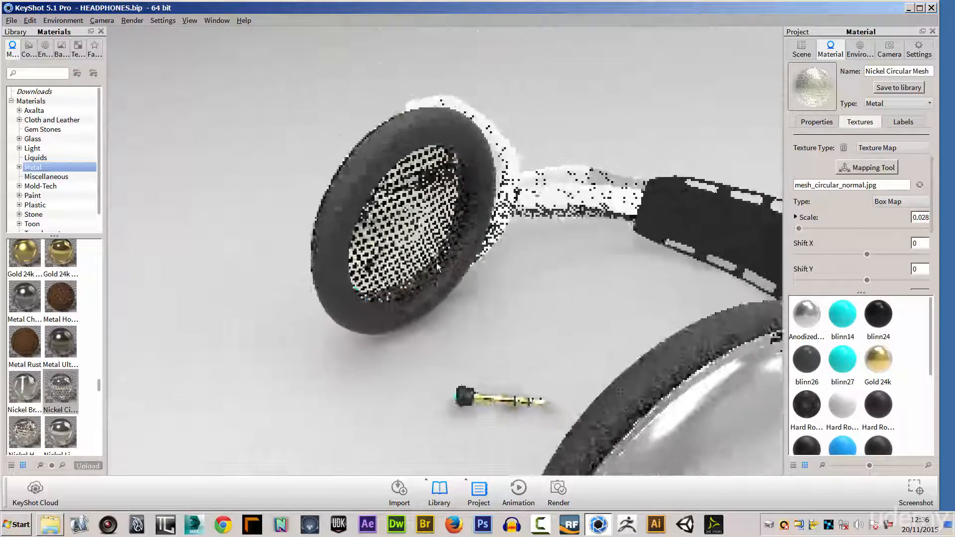
drag(484, 302, 590, 281)
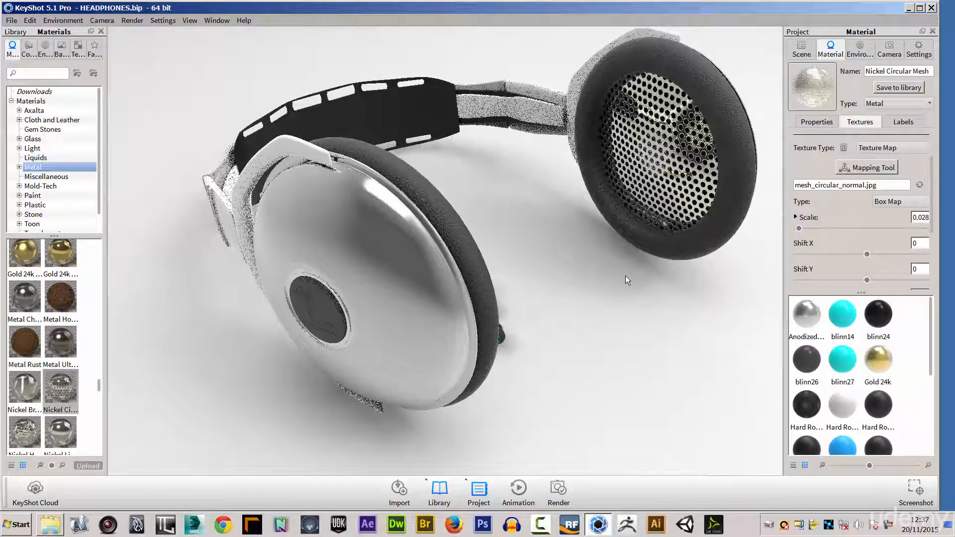